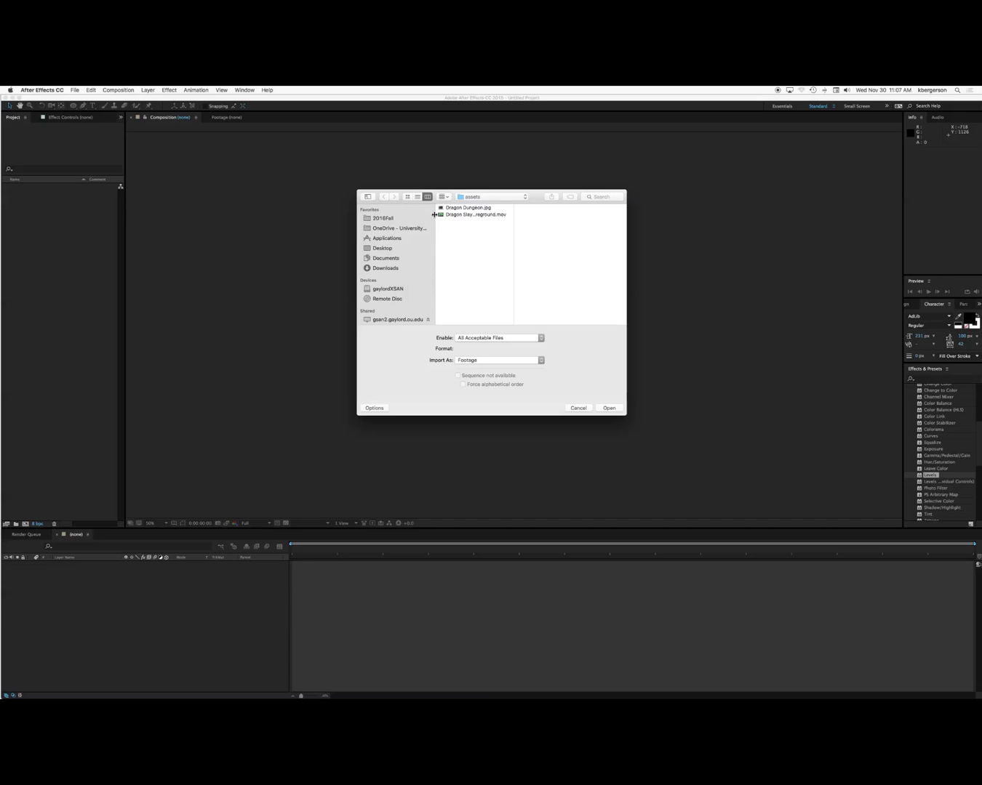
Import the assets folder from the GS Tutorial folder on the Desktop into the project
{"action": "left_click", "coordinate": [387, 248]}
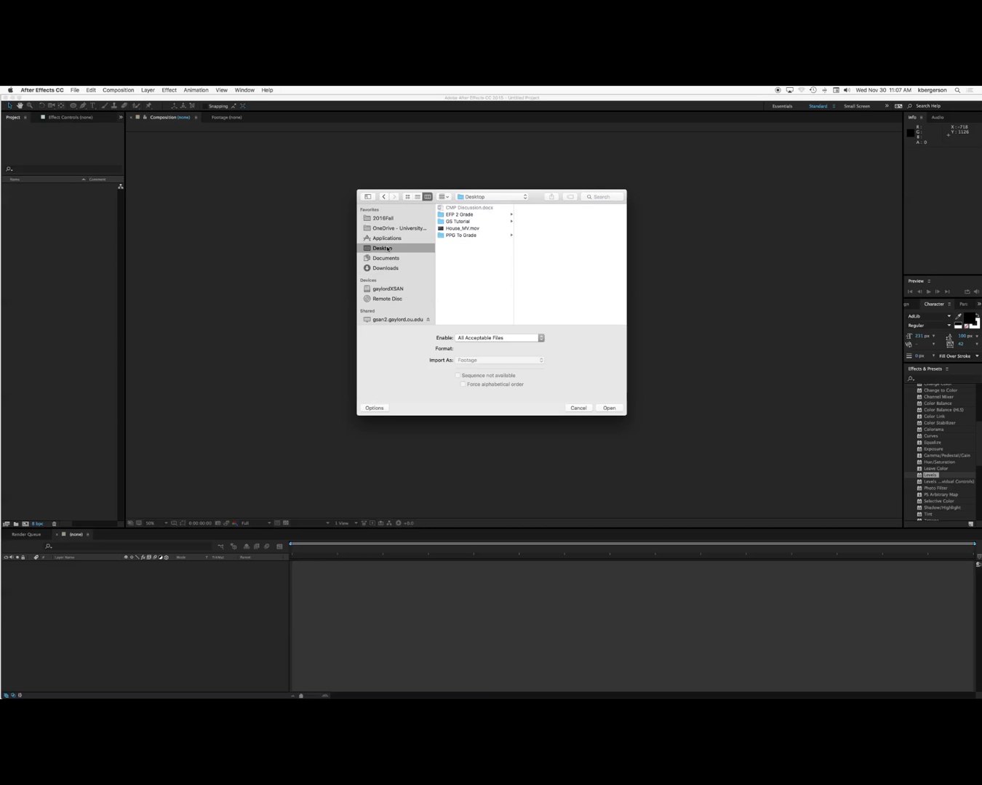
{"action": "left_click", "coordinate": [460, 222]}
{"action": "left_click", "coordinate": [525, 216]}
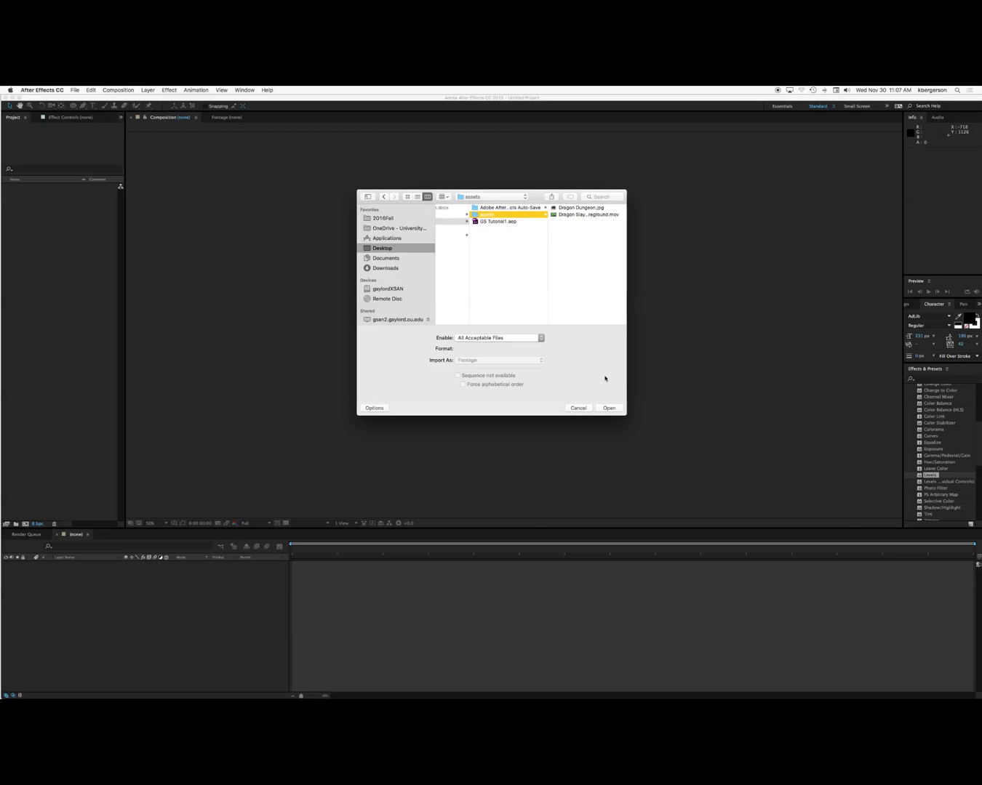
{"action": "left_click", "coordinate": [610, 407]}
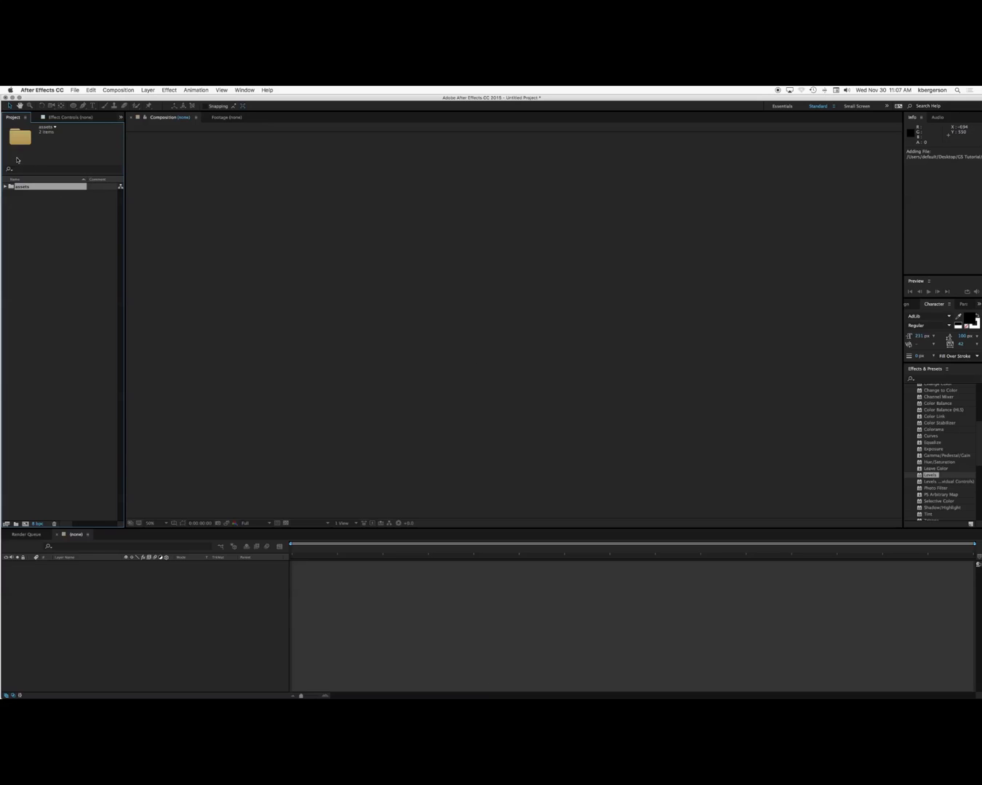
Create a new composition from Dragon Dungeon.jpg in the imported assets folder
{"action": "left_click", "coordinate": [5, 189]}
{"action": "left_click", "coordinate": [41, 193]}
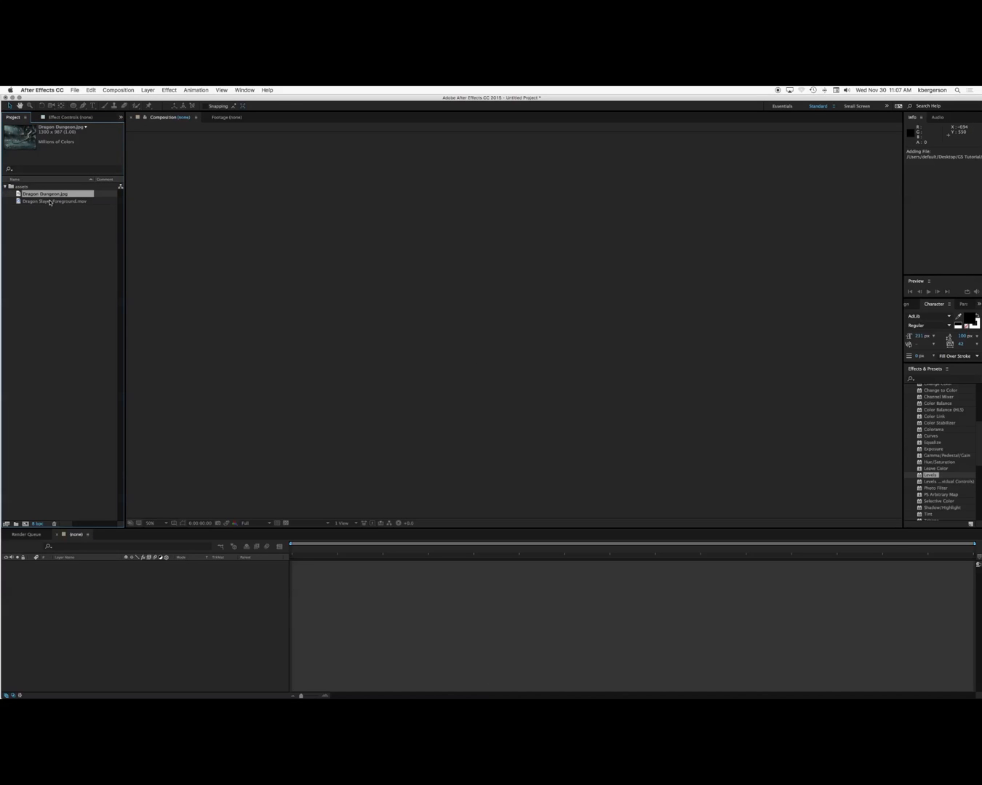
{"action": "left_click", "coordinate": [50, 202]}
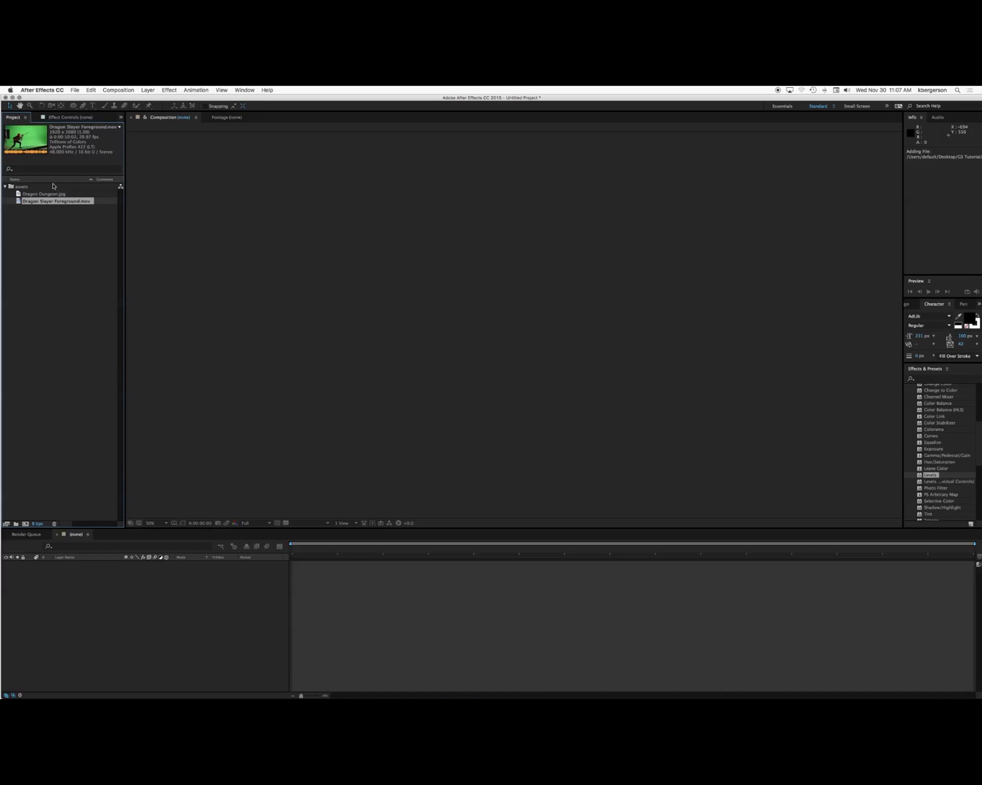
{"action": "left_click", "coordinate": [49, 195]}
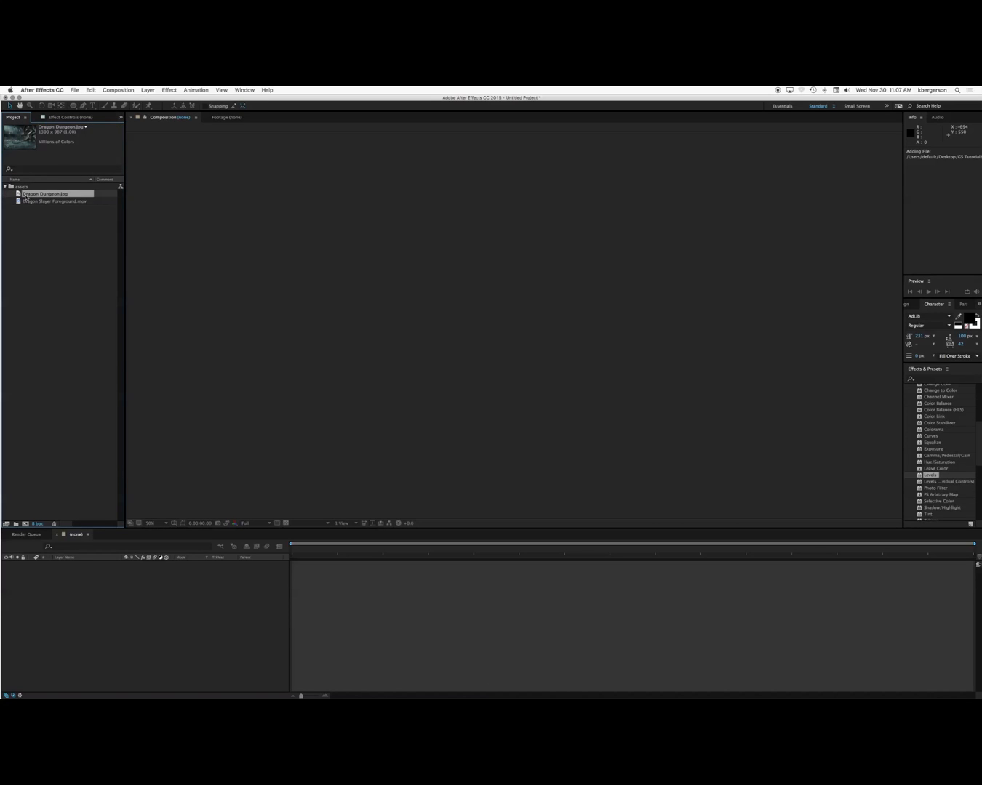
{"action": "left_click_drag", "start_coordinate": [18, 194], "coordinate": [26, 526]}
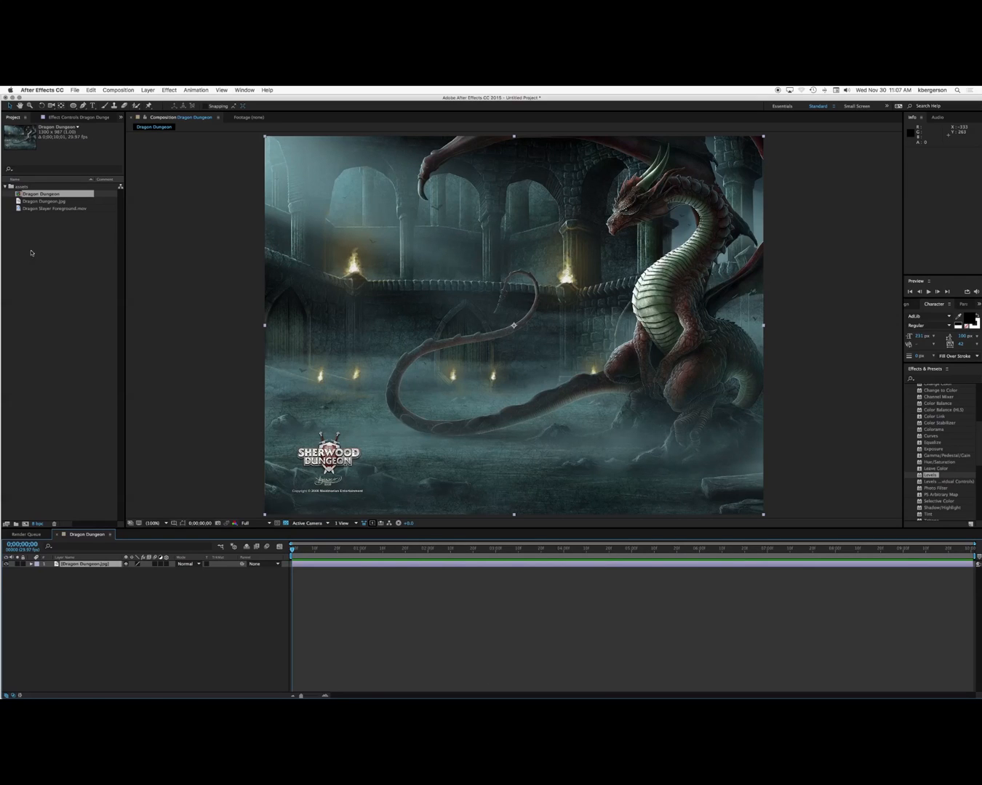
Add Dragon Slayer Foreground.mov to the composition as a layer above the dungeon background
{"action": "left_click", "coordinate": [21, 210]}
{"action": "left_click_drag", "start_coordinate": [64, 562], "coordinate": [63, 564]}
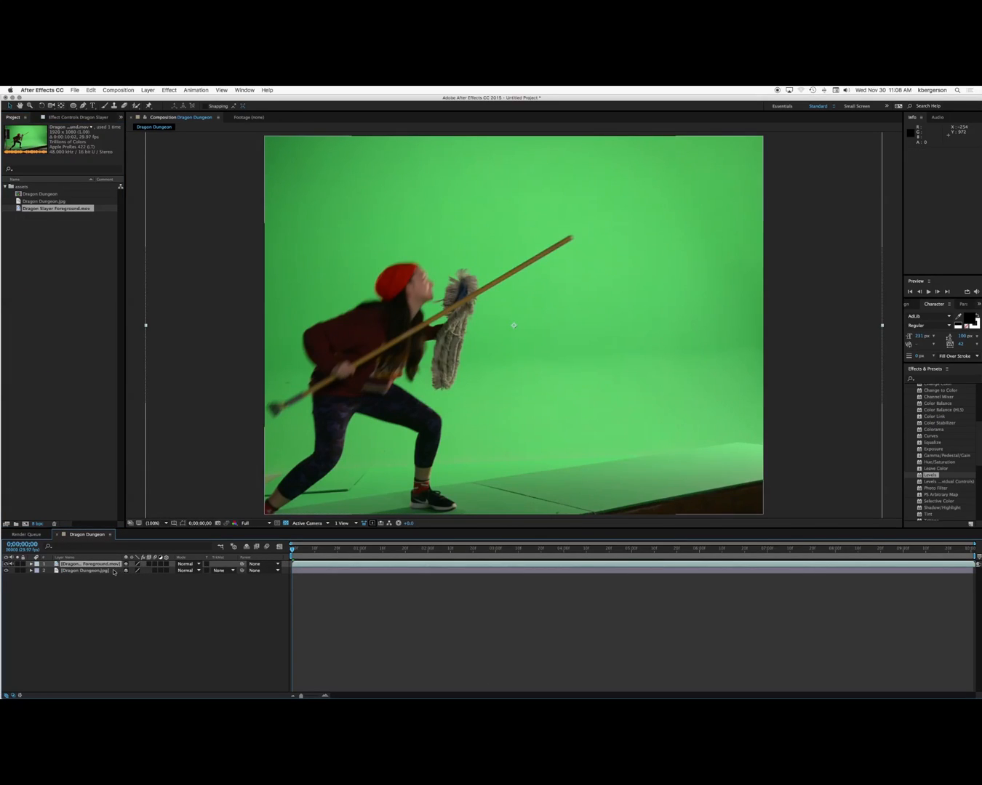
{"action": "right_click", "coordinate": [98, 567]}
{"action": "left_click", "coordinate": [84, 589]}
{"action": "left_click", "coordinate": [78, 588]}
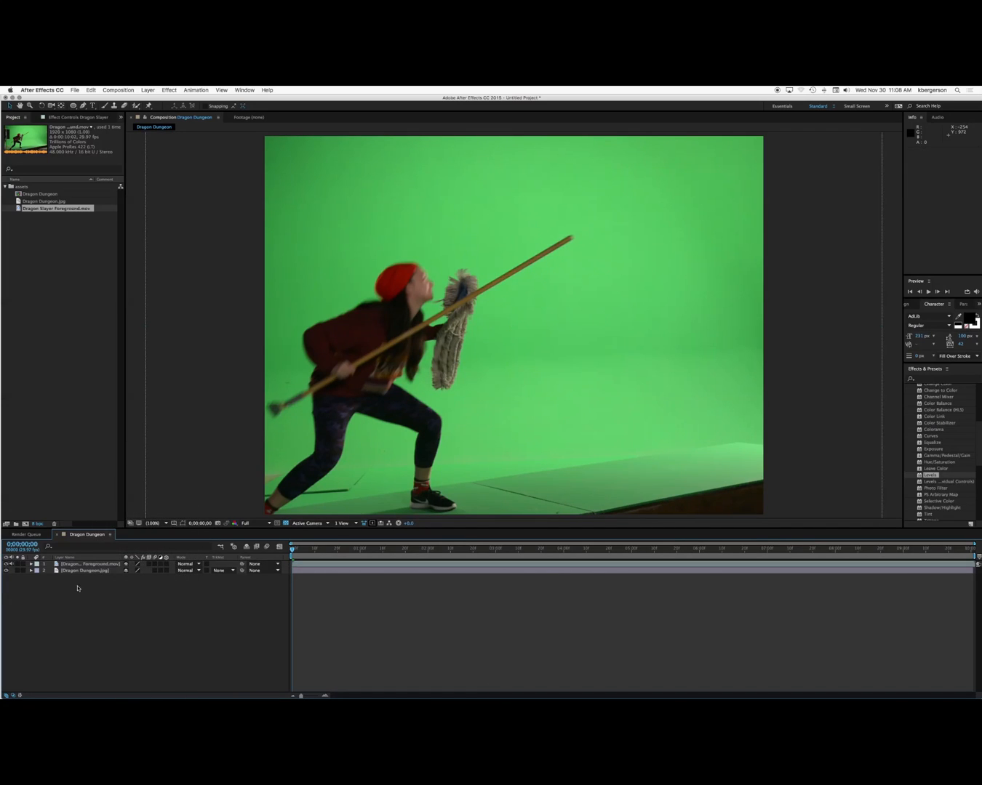
Scale the Dragon Slayer Foreground layer to 68% in its Transform properties
{"action": "left_click", "coordinate": [50, 564]}
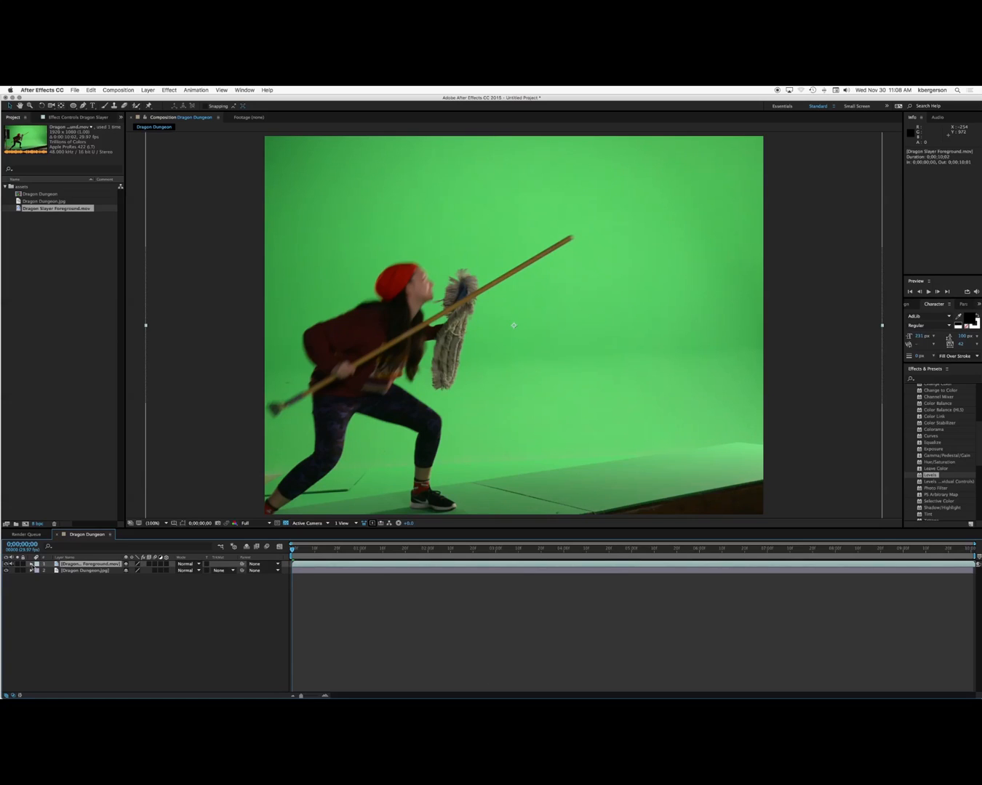
{"action": "left_click", "coordinate": [31, 565]}
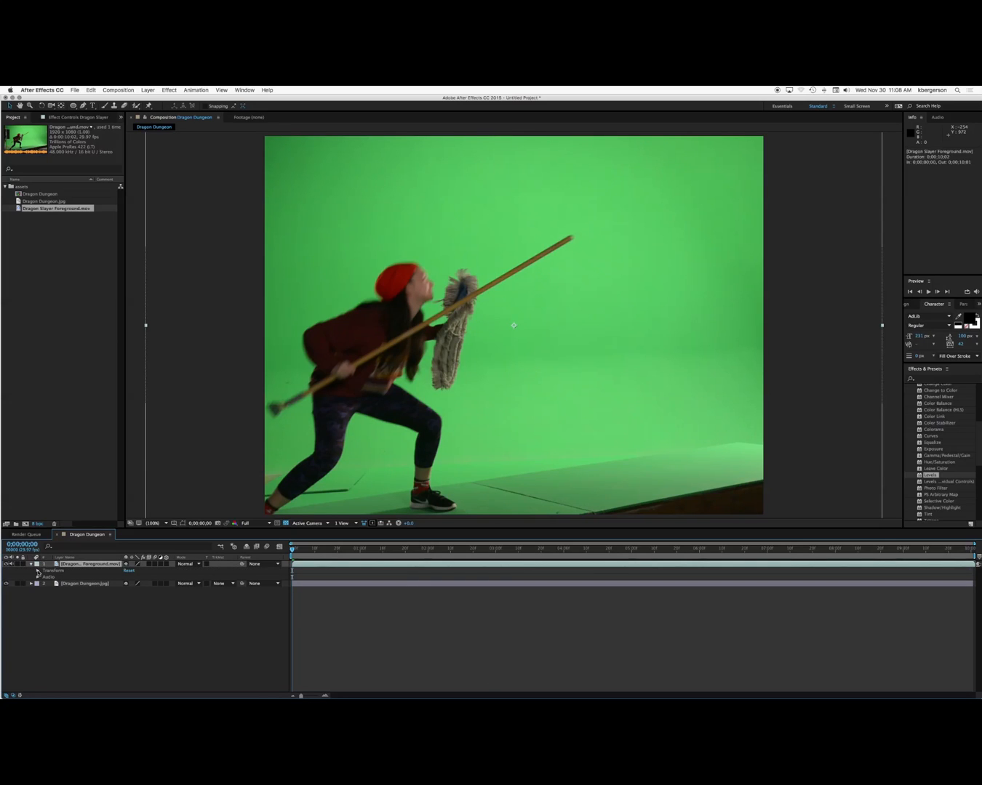
{"action": "left_click", "coordinate": [38, 570]}
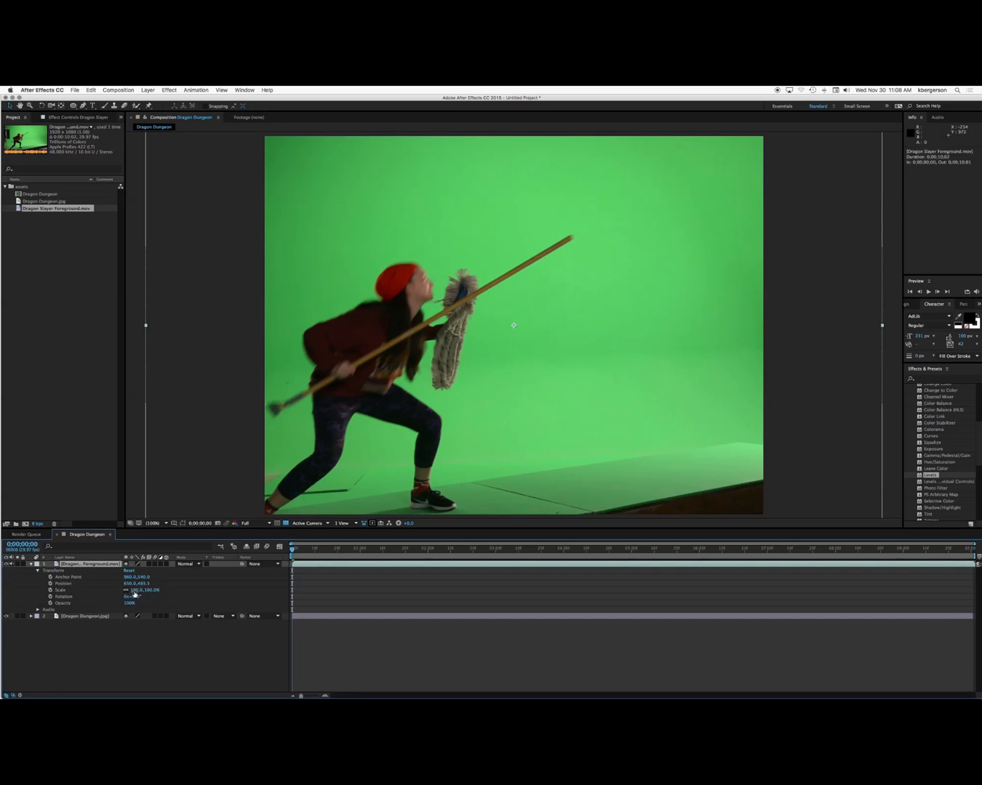
{"action": "left_click_drag", "start_coordinate": [139, 595], "coordinate": [126, 594]}
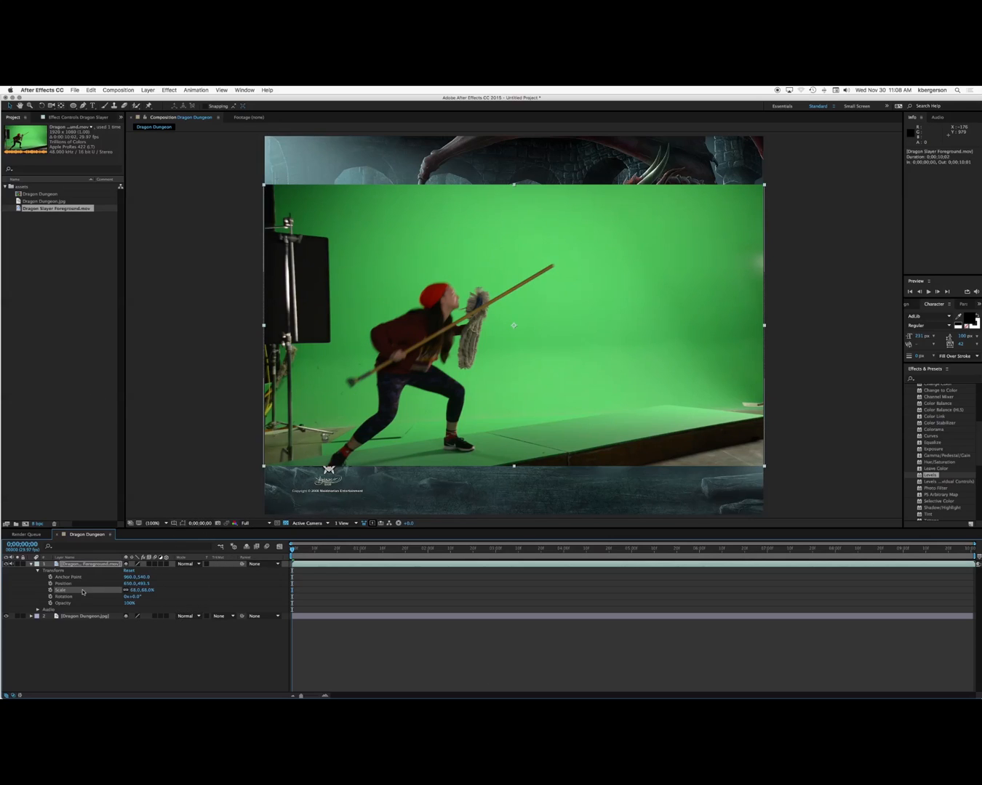
Draw a closed Pen mask on the foreground layer around the performer and green backdrop, excluding the light stand and platform edge, and scrub through the clip
{"action": "left_click", "coordinate": [83, 566]}
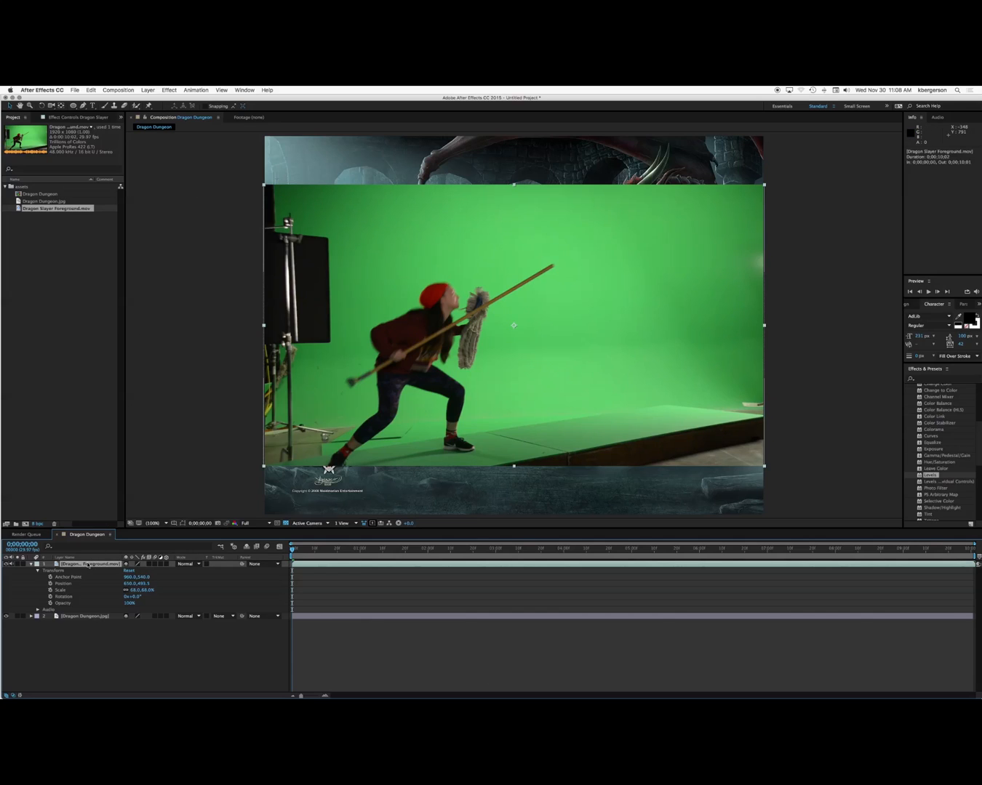
{"action": "left_click", "coordinate": [82, 105]}
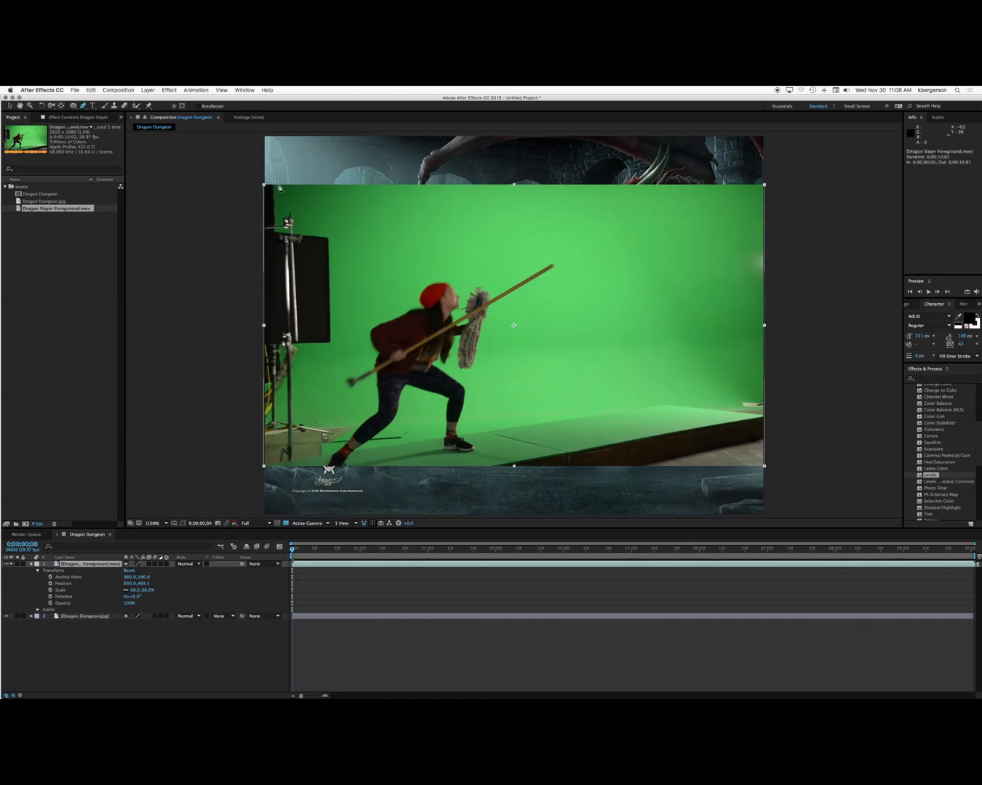
{"action": "left_click", "coordinate": [335, 178]}
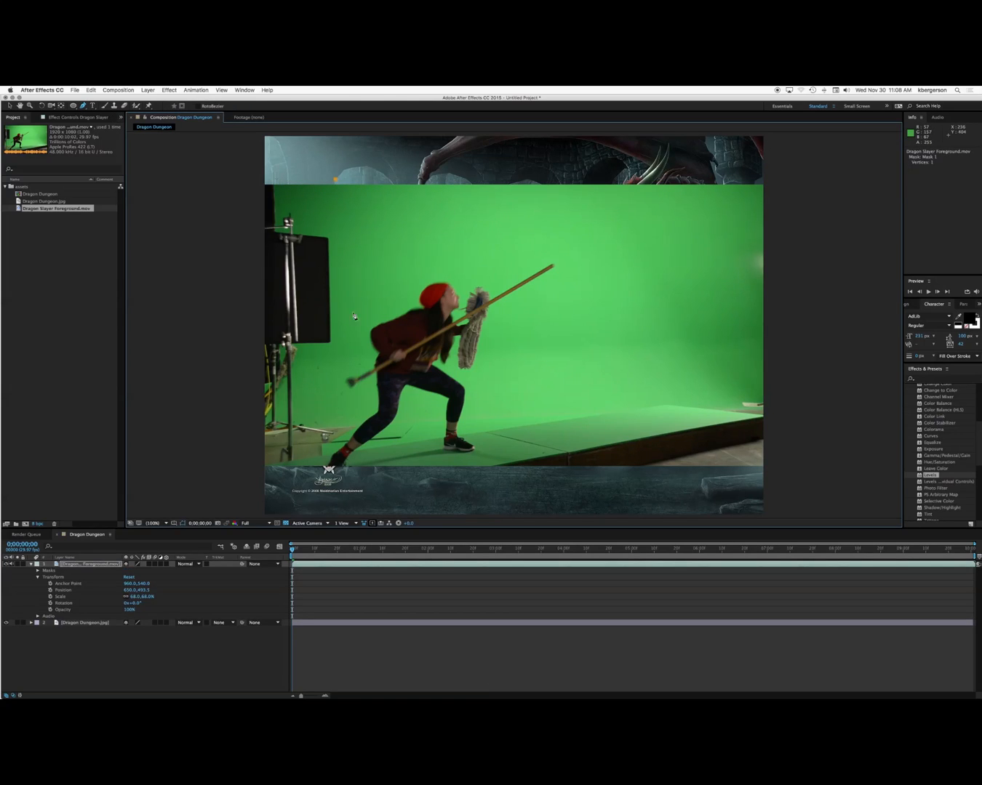
{"action": "left_click", "coordinate": [335, 343]}
{"action": "left_click", "coordinate": [335, 424]}
{"action": "left_click", "coordinate": [334, 448]}
{"action": "left_click", "coordinate": [326, 452]}
{"action": "left_click", "coordinate": [480, 471]}
{"action": "left_click", "coordinate": [481, 472]}
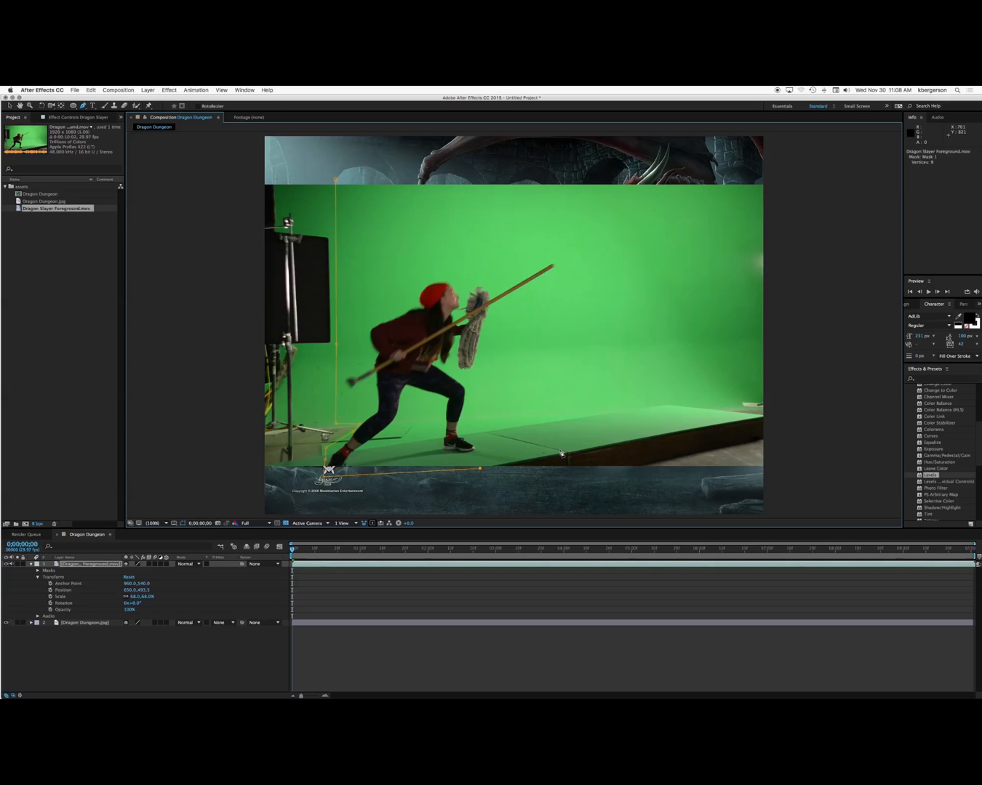
{"action": "left_click", "coordinate": [560, 454]}
{"action": "left_click_drag", "start_coordinate": [482, 471], "coordinate": [481, 469]}
{"action": "left_click", "coordinate": [667, 434]}
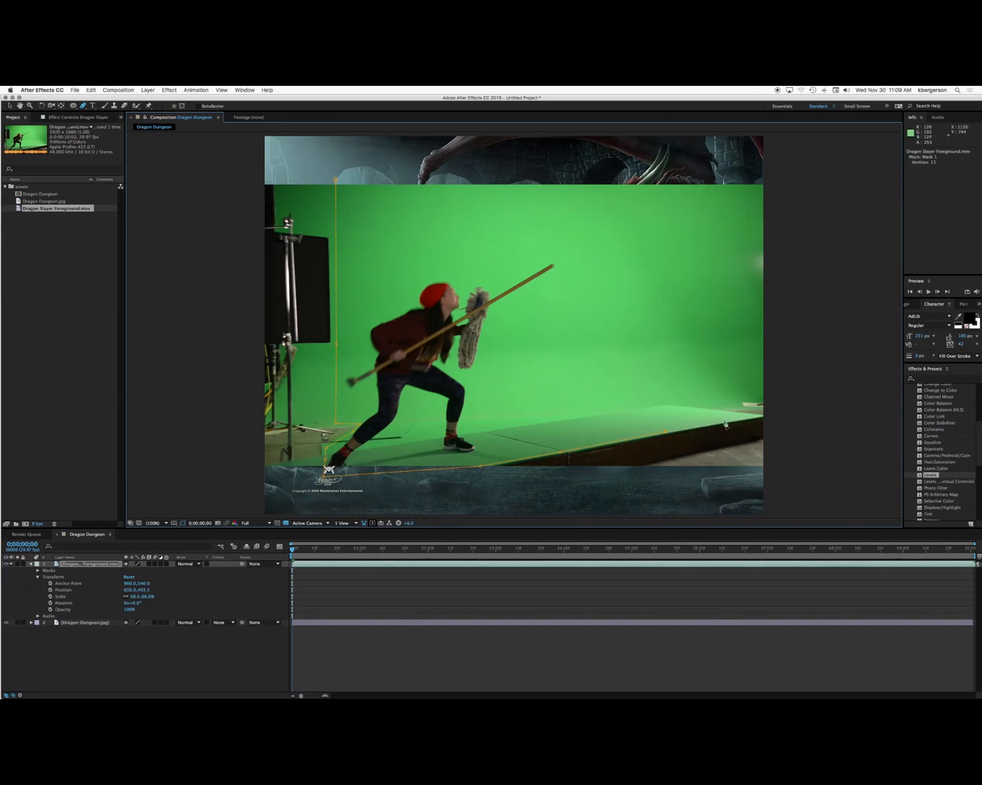
{"action": "left_click", "coordinate": [723, 418]}
{"action": "left_click", "coordinate": [765, 364]}
{"action": "left_click", "coordinate": [760, 164]}
{"action": "left_click", "coordinate": [771, 177]}
{"action": "left_click", "coordinate": [335, 180]}
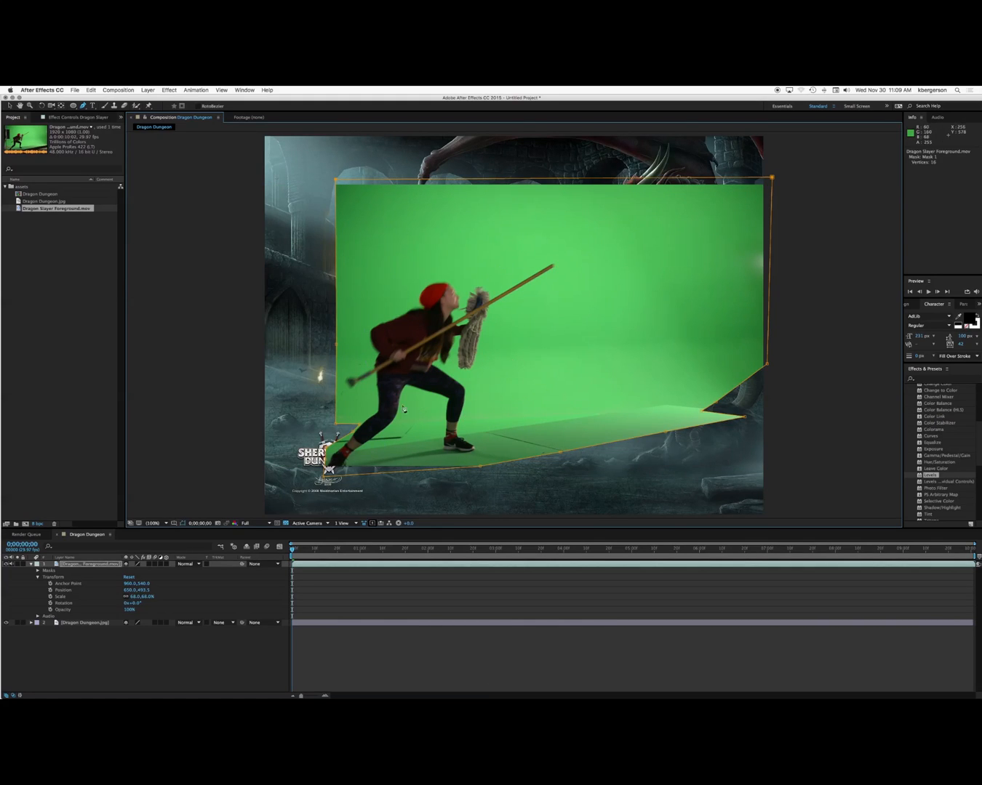
{"action": "left_click_drag", "start_coordinate": [293, 553], "coordinate": [291, 693]}
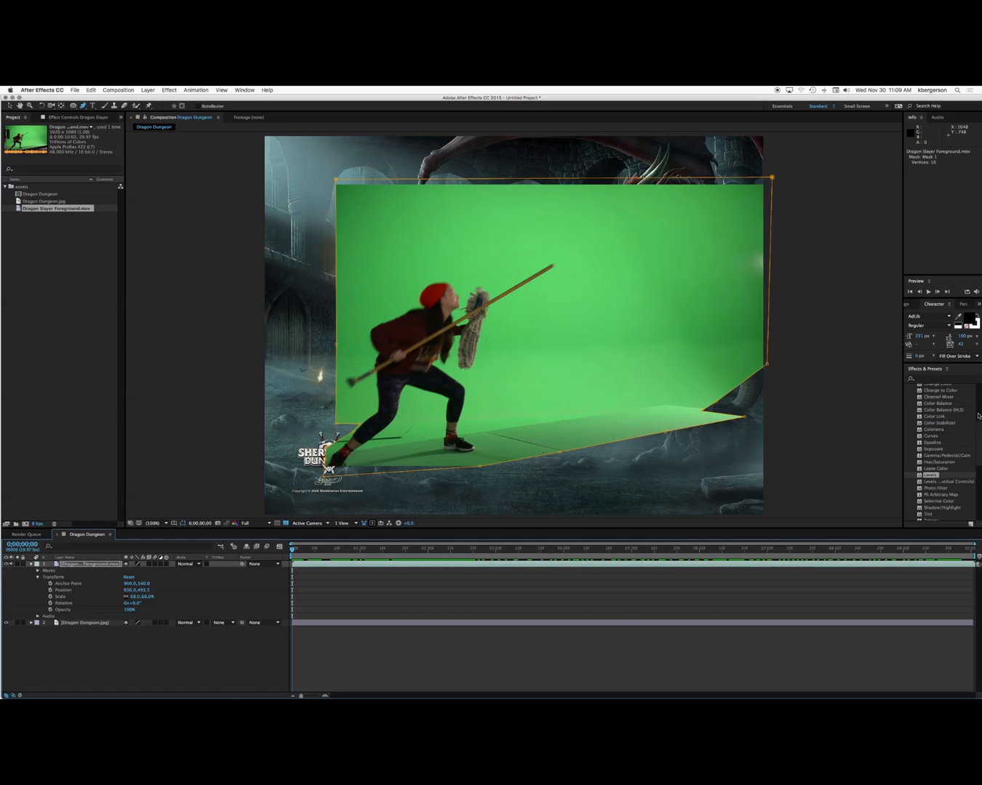
Apply the Keylight (1.2) keying effect to the Dragon Slayer Foreground layer
{"action": "scroll", "coordinate": [934, 422], "scroll_direction": "up", "scroll_amount": 5}
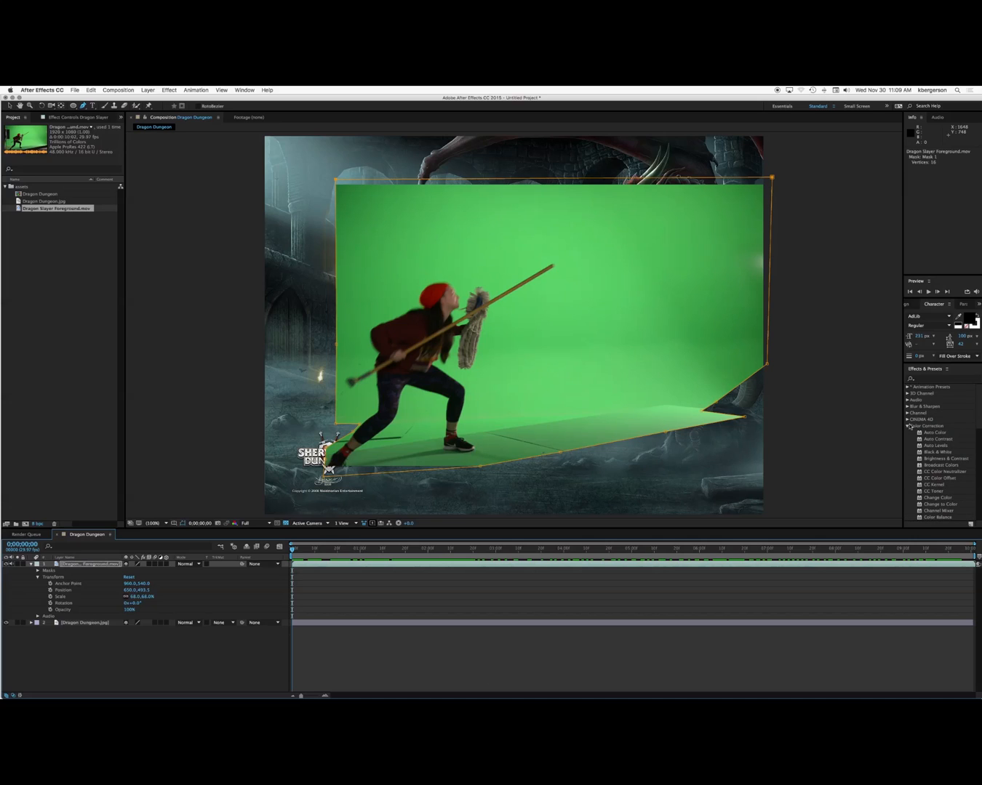
{"action": "left_click", "coordinate": [906, 427]}
{"action": "scroll", "coordinate": [921, 434], "scroll_direction": "down", "scroll_amount": 3}
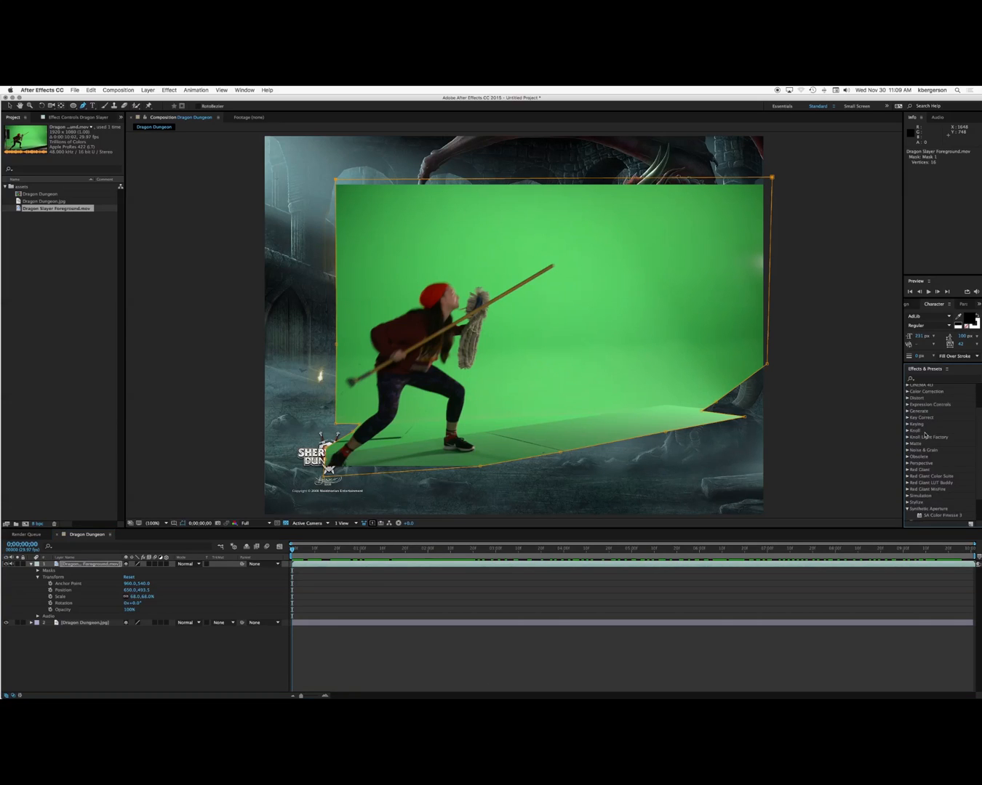
{"action": "scroll", "coordinate": [926, 429], "scroll_direction": "up", "scroll_amount": 1}
{"action": "left_click", "coordinate": [907, 425]}
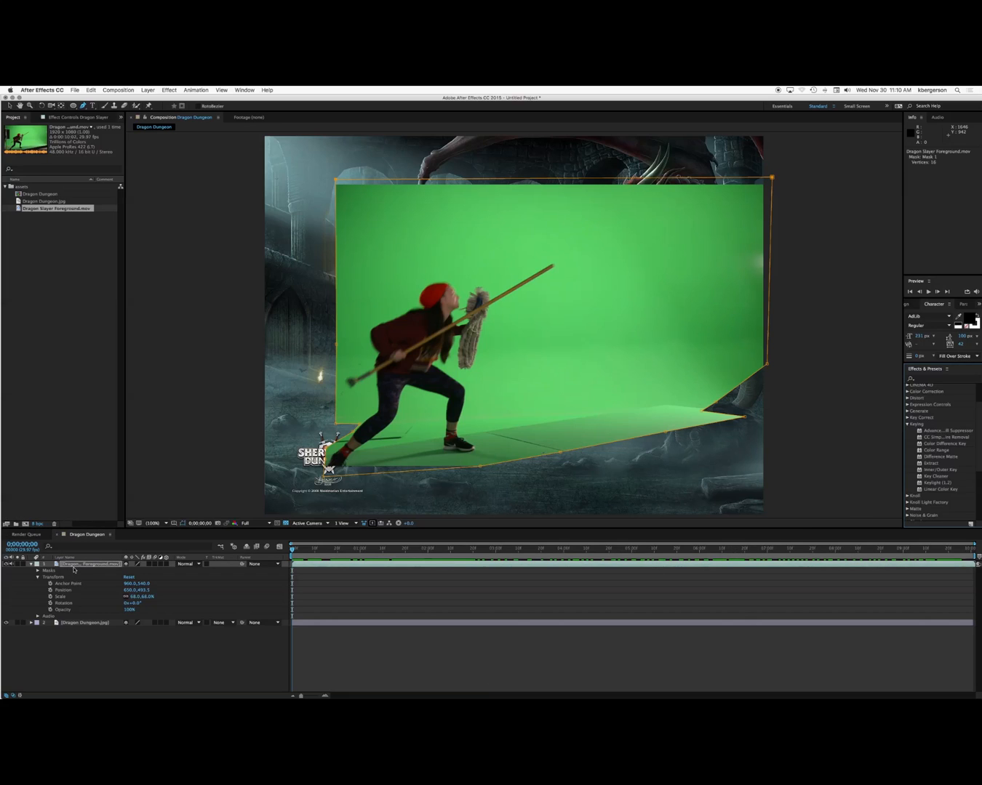
{"action": "double_click", "coordinate": [937, 483]}
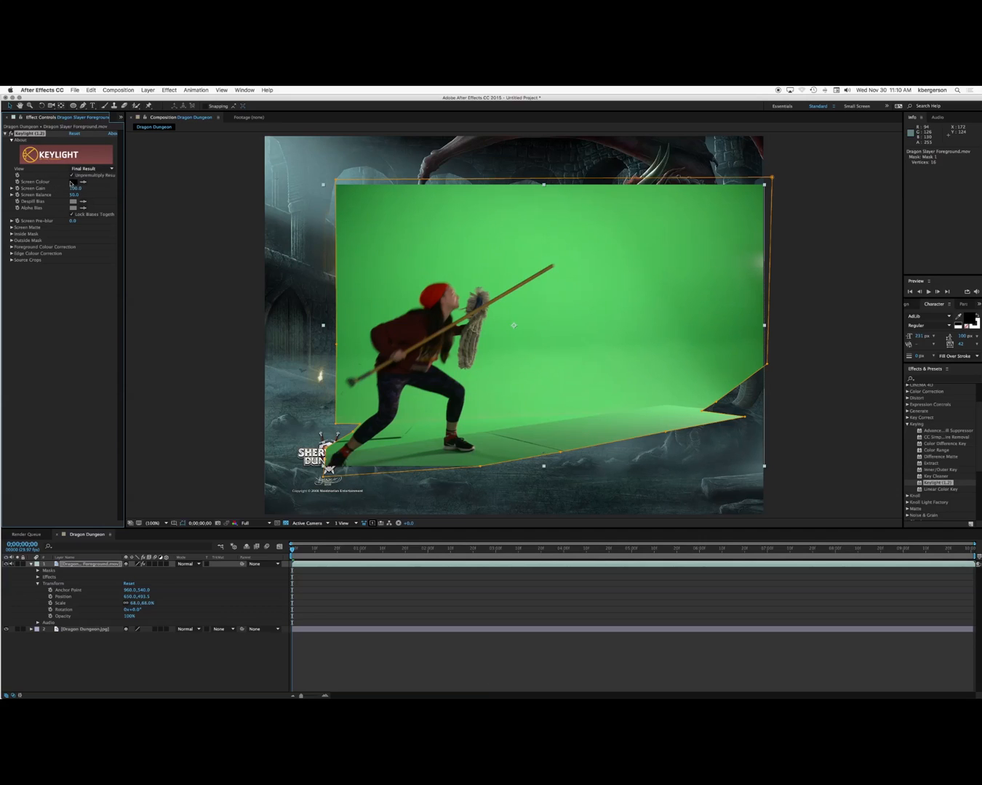
Sample the green backdrop above the performer as Keylight's Screen Colour
{"action": "left_click", "coordinate": [121, 118]}
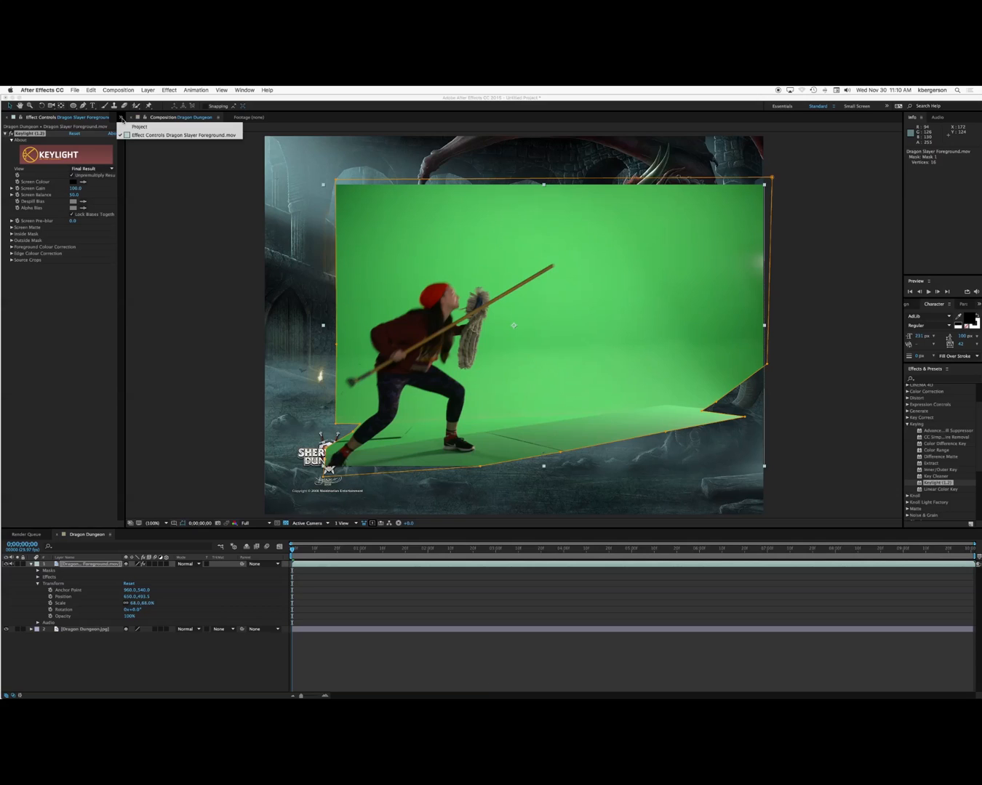
{"action": "left_click", "coordinate": [59, 298]}
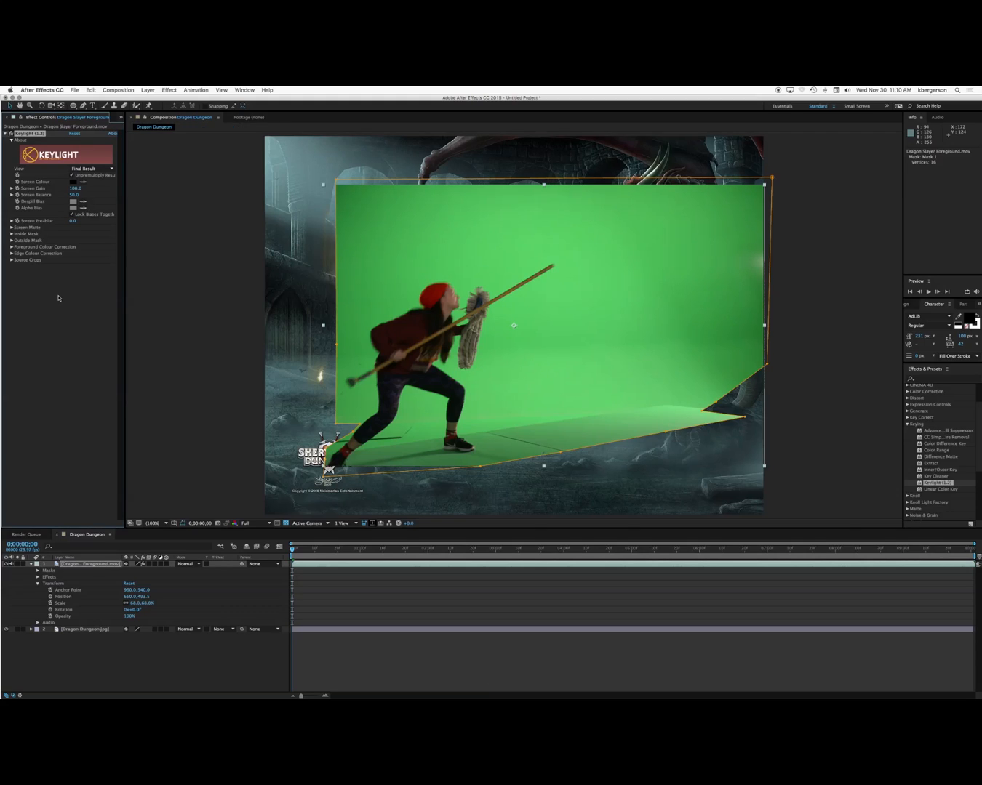
{"action": "left_click", "coordinate": [85, 181]}
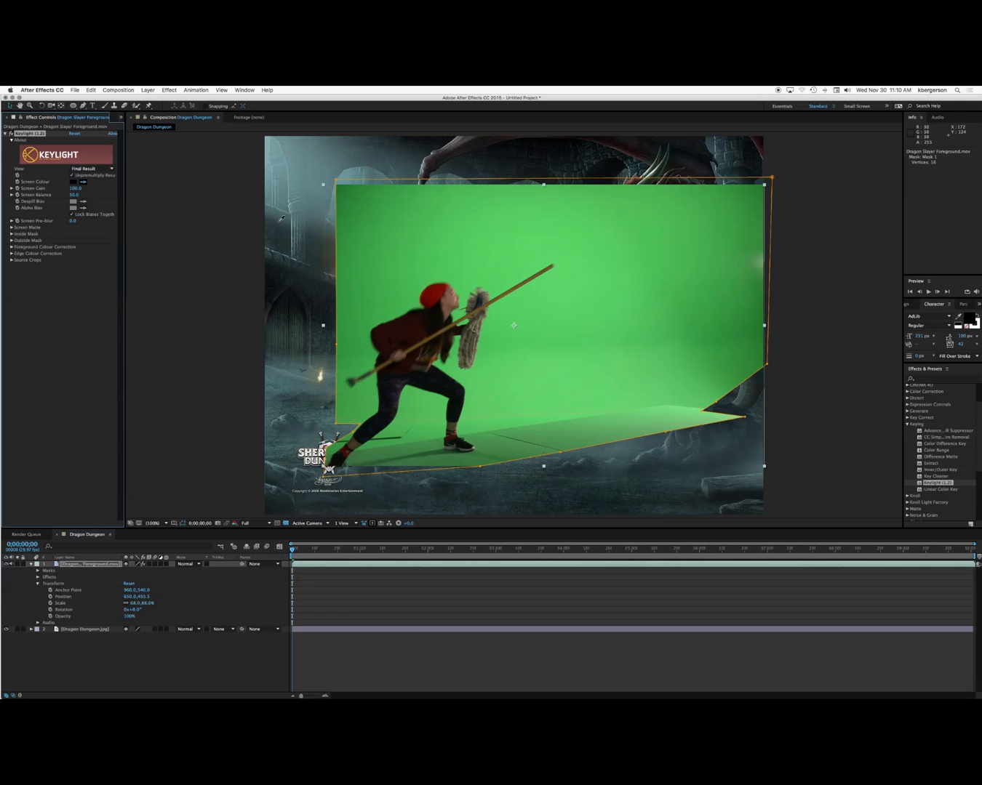
{"action": "left_click", "coordinate": [467, 238]}
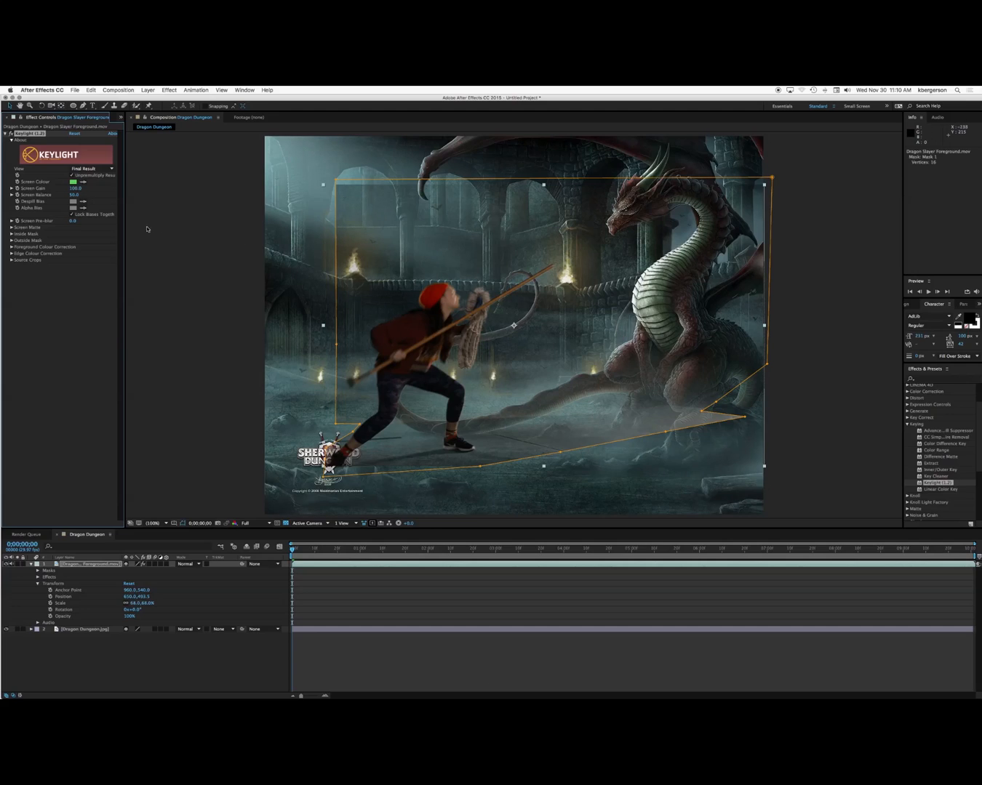
Switch Keylight's view to Screen Matte and raise the matte's Clip Black to 71
{"action": "left_click", "coordinate": [111, 170]}
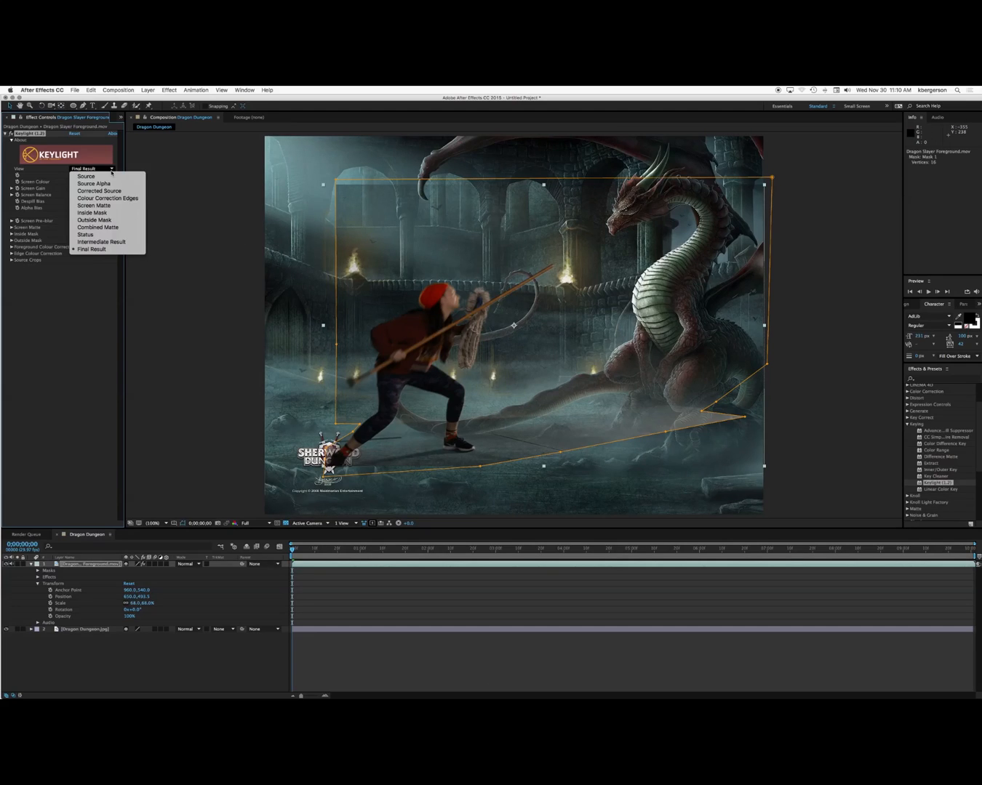
{"action": "left_click", "coordinate": [103, 204]}
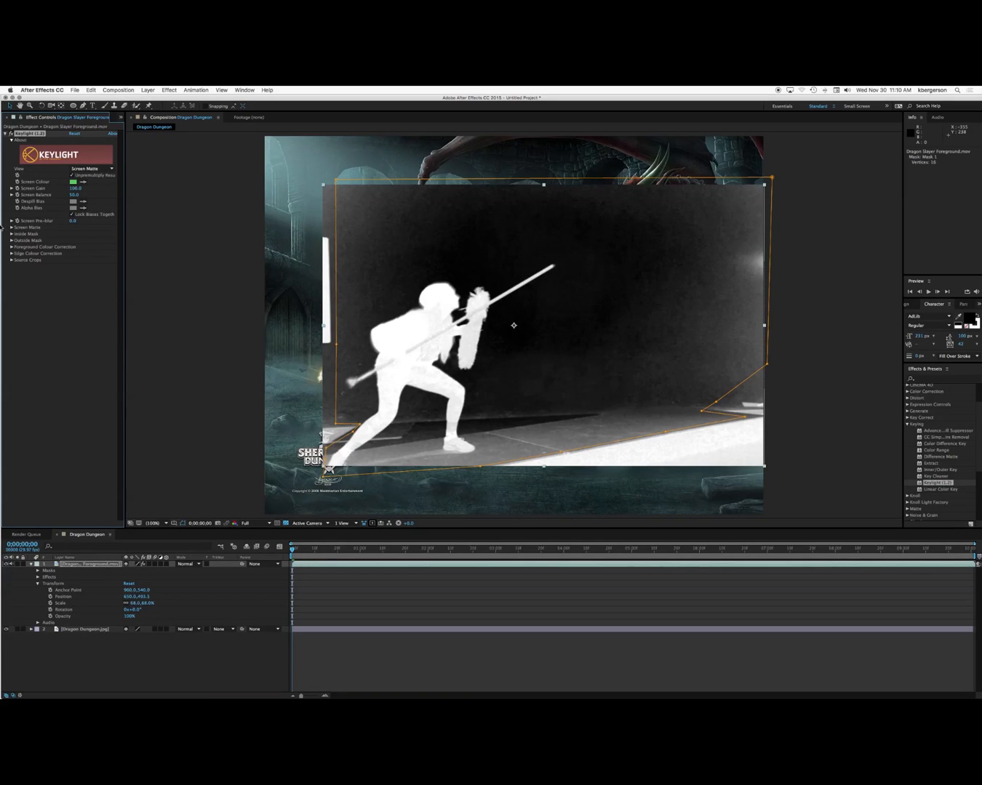
{"action": "left_click", "coordinate": [11, 221]}
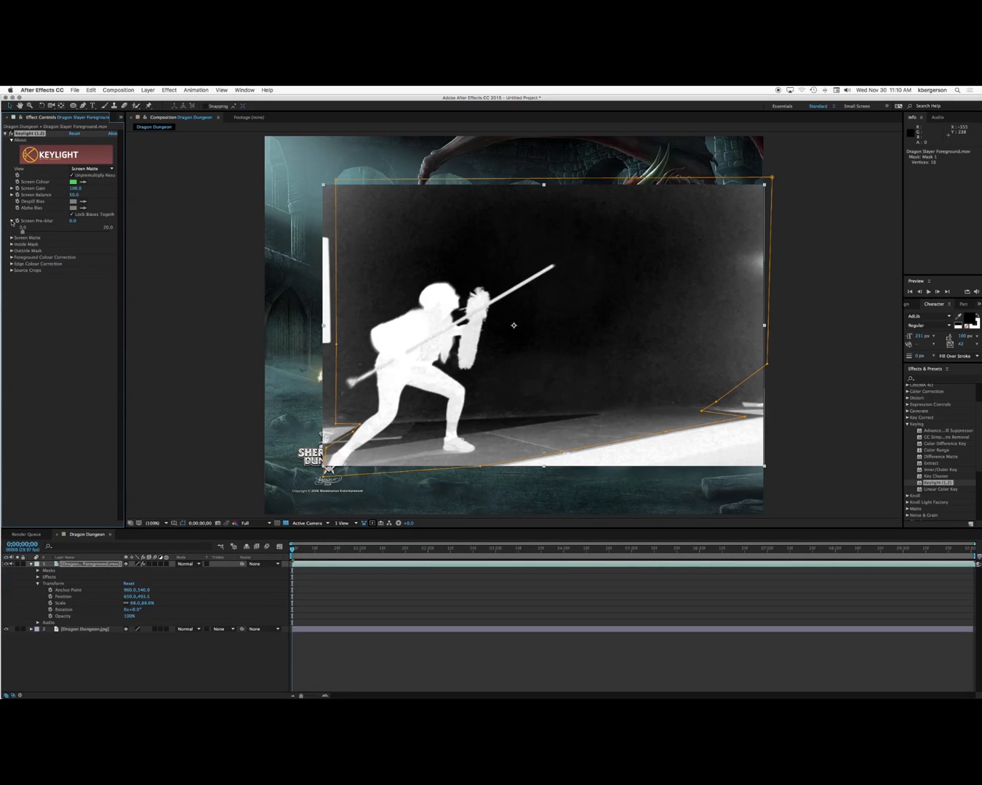
{"action": "left_click", "coordinate": [11, 220]}
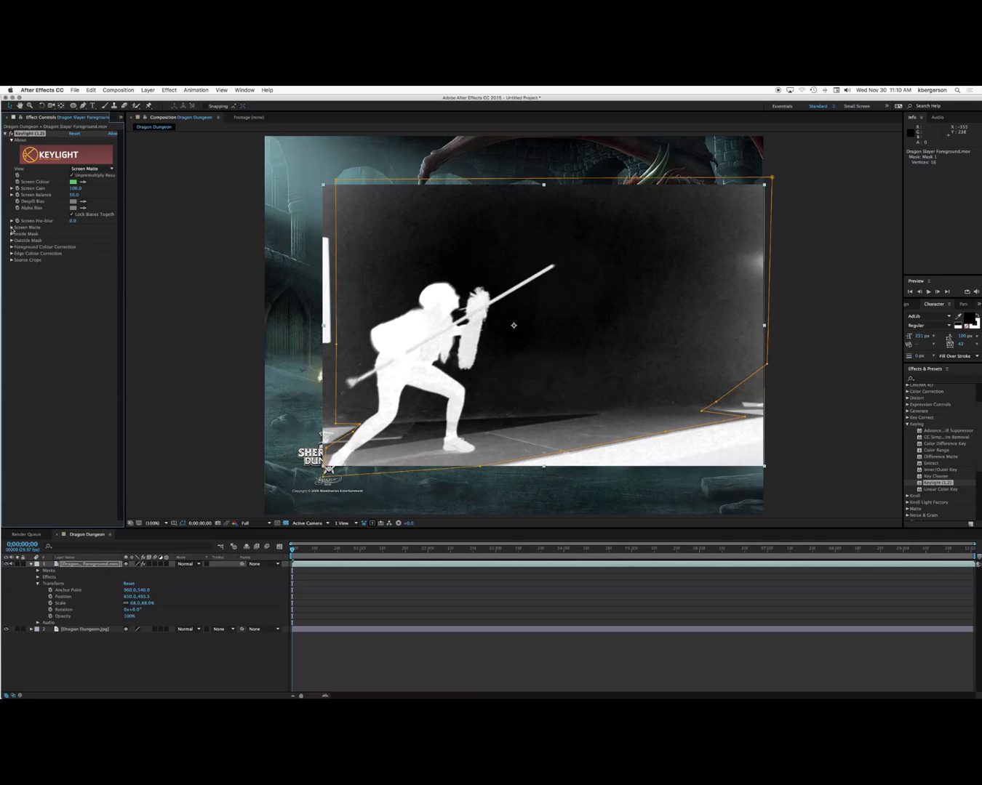
{"action": "left_click", "coordinate": [12, 229]}
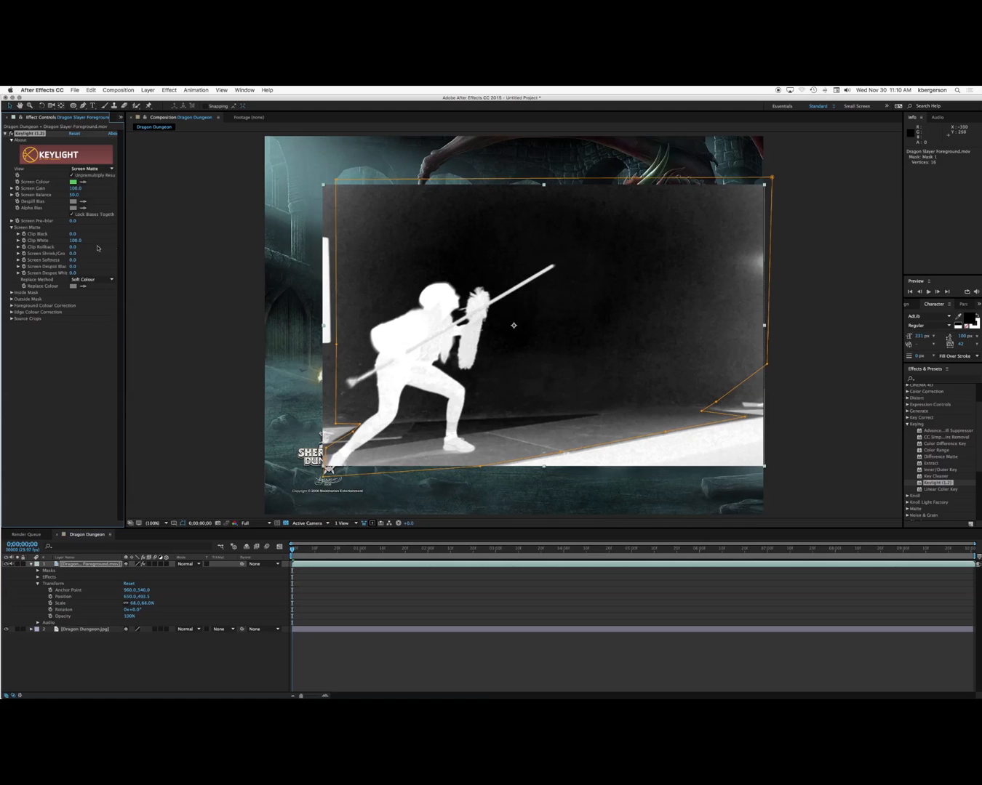
{"action": "left_click_drag", "start_coordinate": [73, 234], "coordinate": [77, 233]}
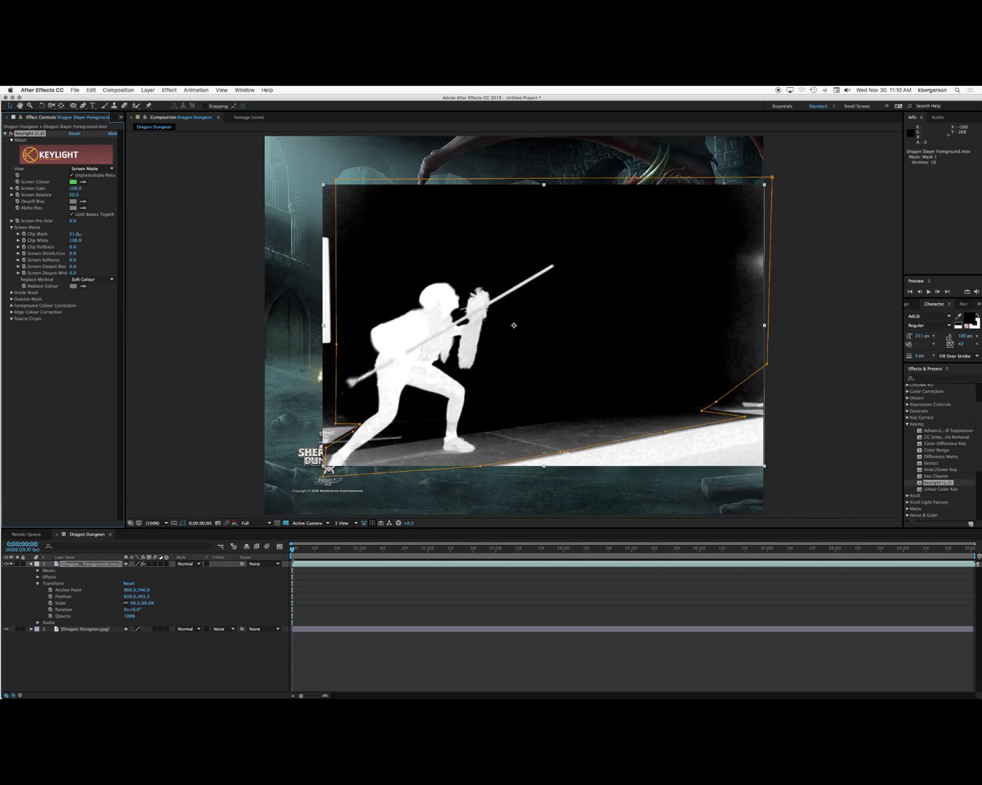
{"action": "left_click_drag", "start_coordinate": [82, 235], "coordinate": [98, 235]}
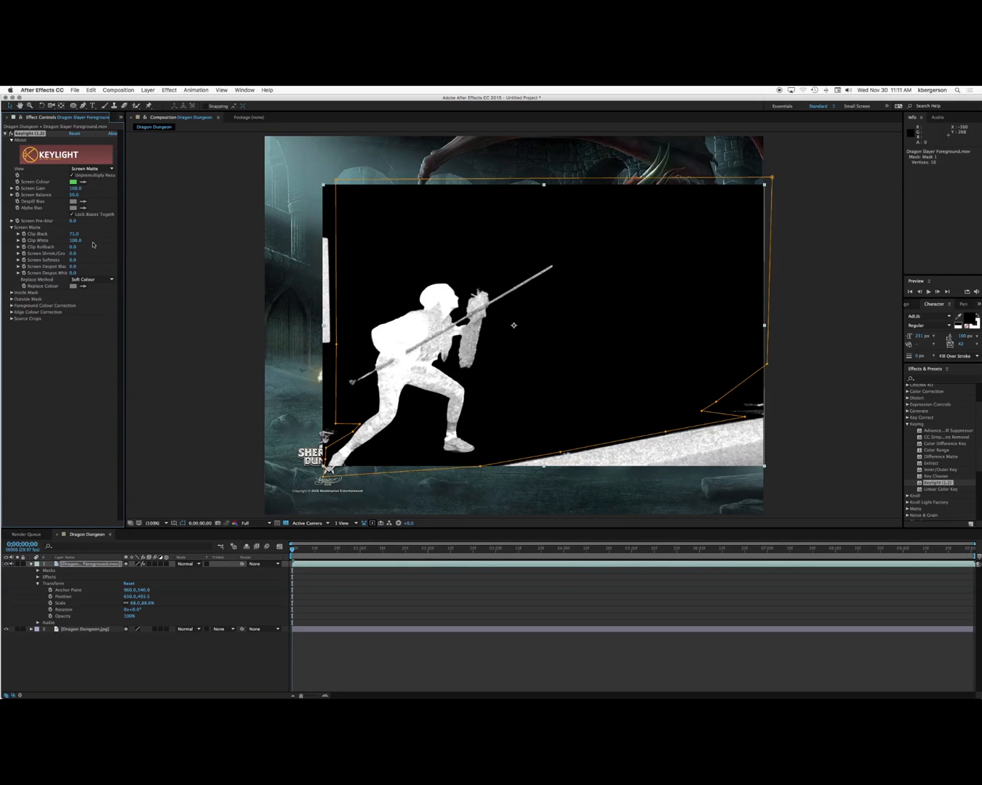
Lower the Clip White of Keylight's screen matte to 72.4 so the performer's silhouette is solid white
{"action": "left_click_drag", "start_coordinate": [78, 241], "coordinate": [73, 241]}
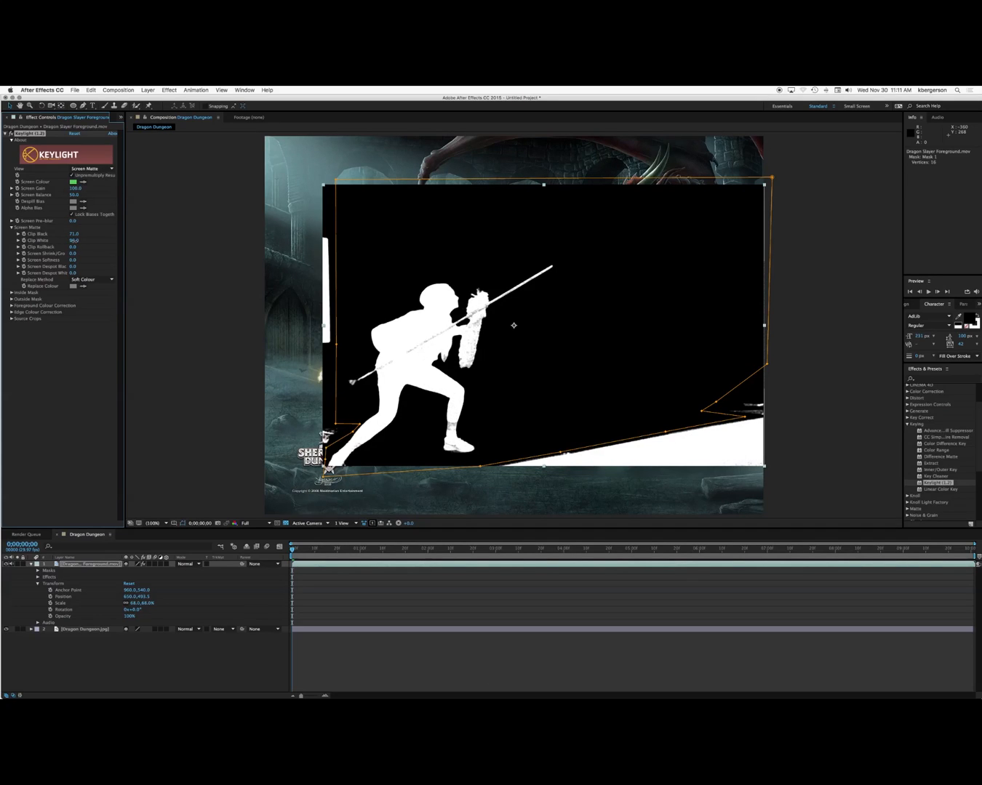
{"action": "left_click_drag", "start_coordinate": [73, 241], "coordinate": [70, 241]}
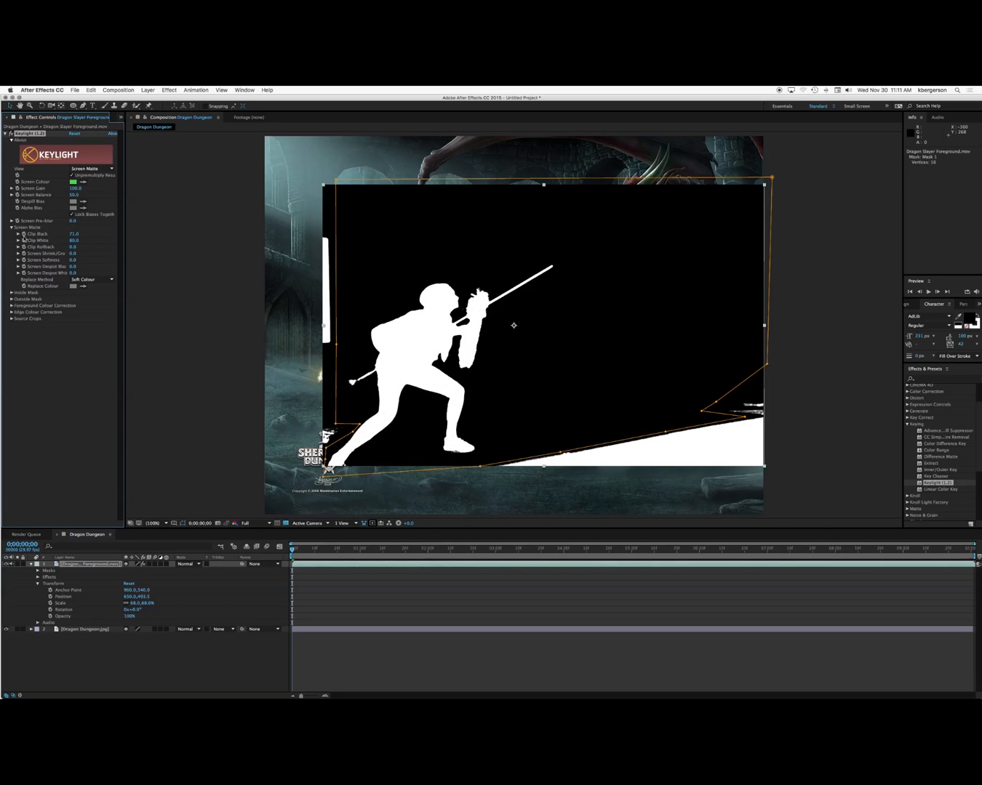
{"action": "left_click", "coordinate": [19, 241]}
{"action": "mouse_move", "coordinate": [92, 253]}
{"action": "left_mouse_down"}
{"action": "mouse_move", "coordinate": [104, 253]}
{"action": "mouse_move", "coordinate": [96, 255]}
{"action": "left_mouse_up"}
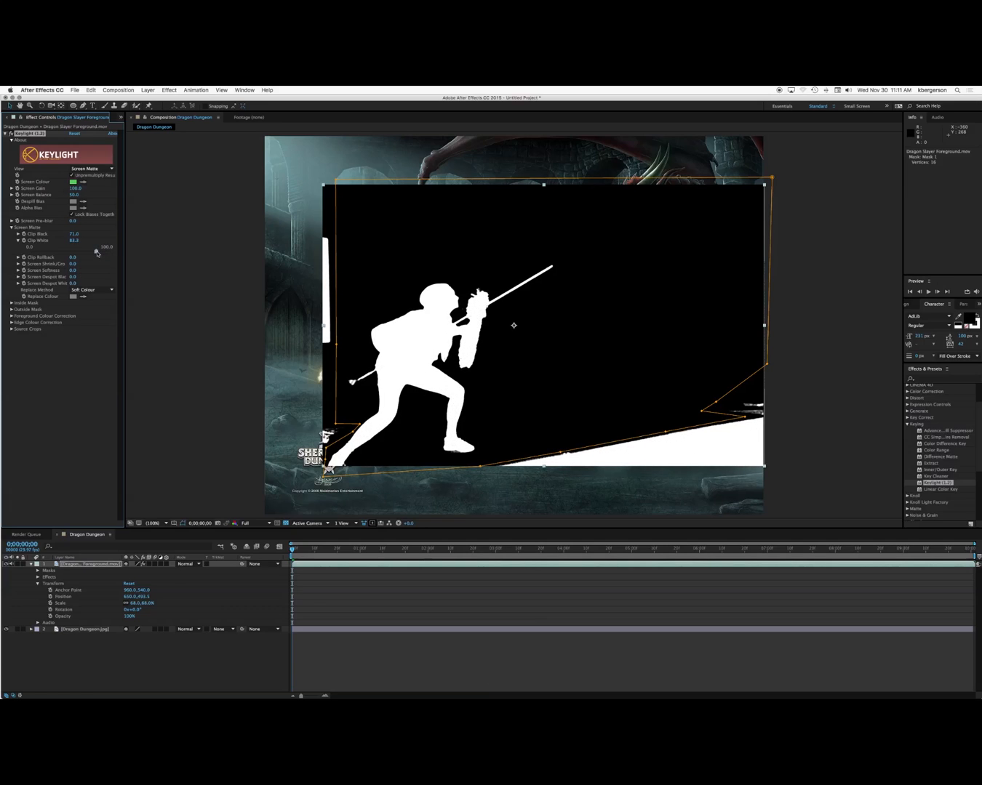
{"action": "mouse_move", "coordinate": [93, 253]}
{"action": "left_mouse_down"}
{"action": "mouse_move", "coordinate": [80, 254]}
{"action": "mouse_move", "coordinate": [88, 253]}
{"action": "left_mouse_up"}
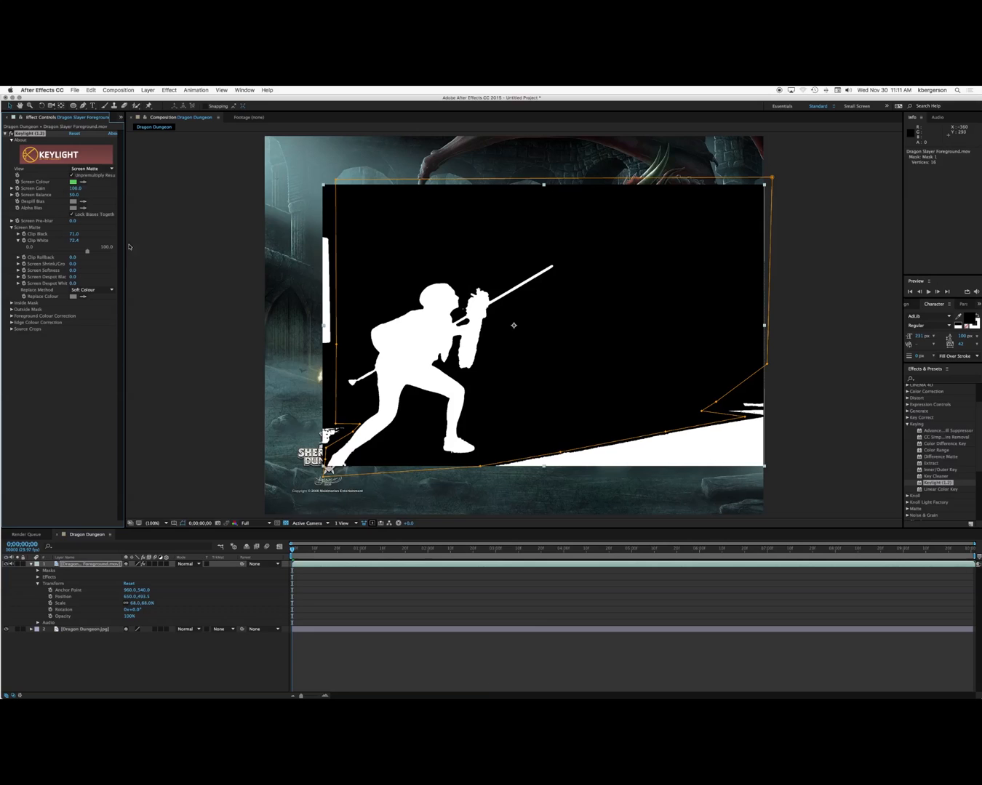
Switch Keylight's view to Final Result and scrub the keyed clip from the start to 0;00;01;05
{"action": "left_click", "coordinate": [112, 169]}
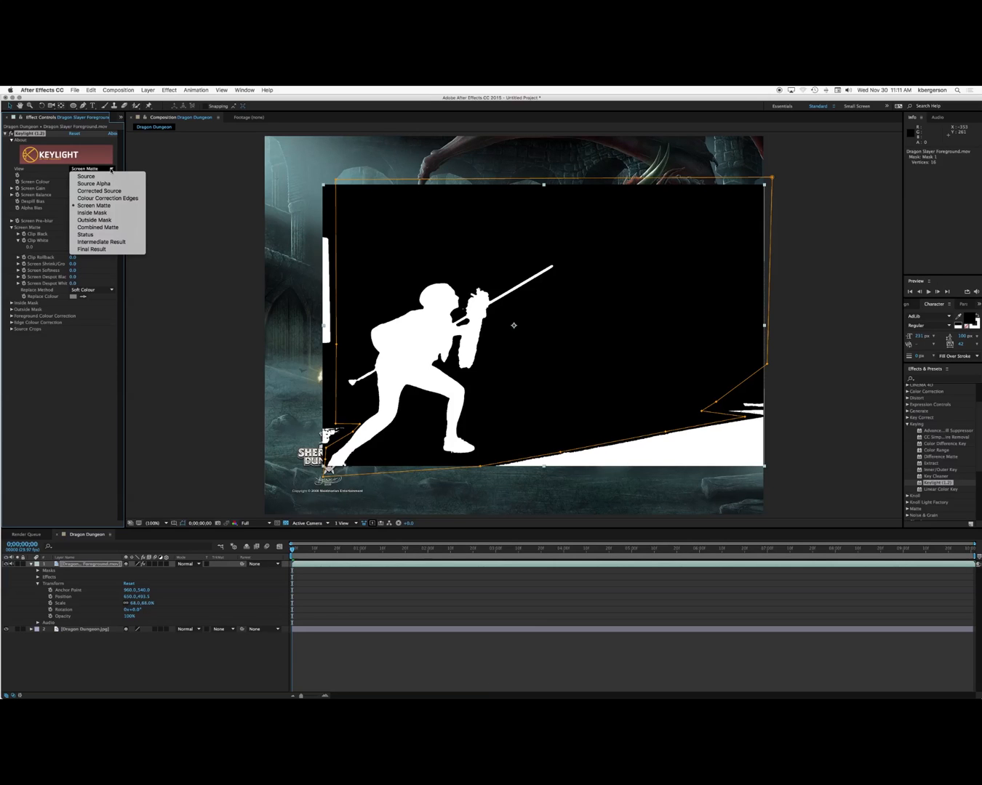
{"action": "left_click", "coordinate": [94, 248]}
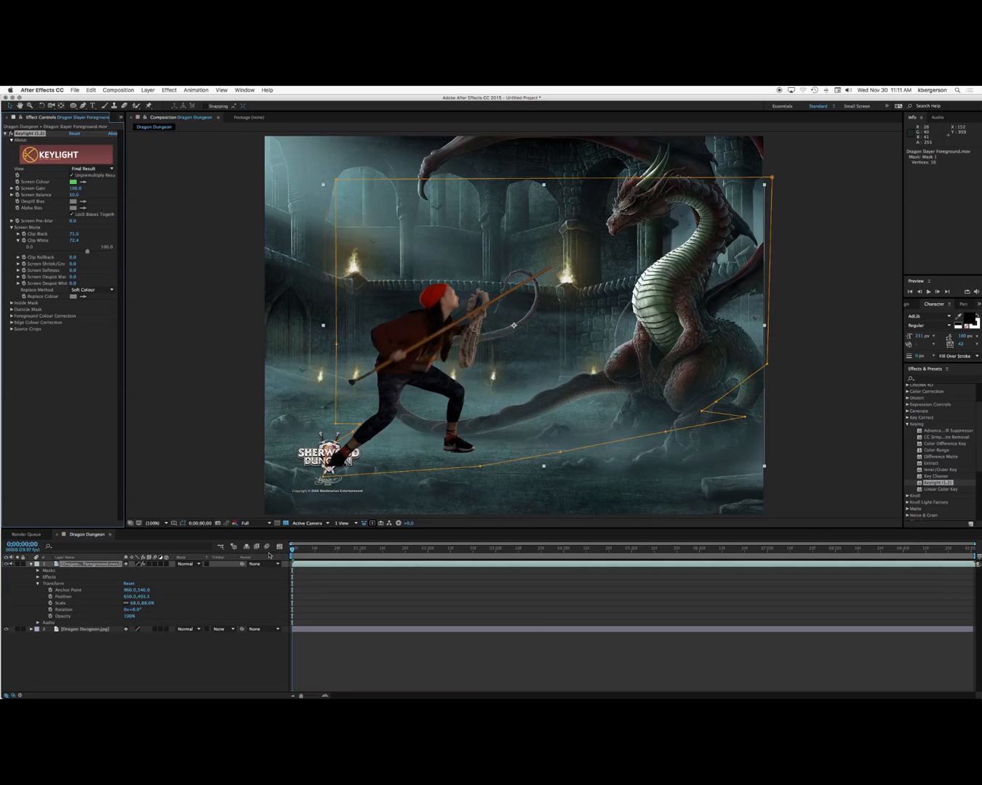
{"action": "left_click_drag", "start_coordinate": [291, 551], "coordinate": [371, 561]}
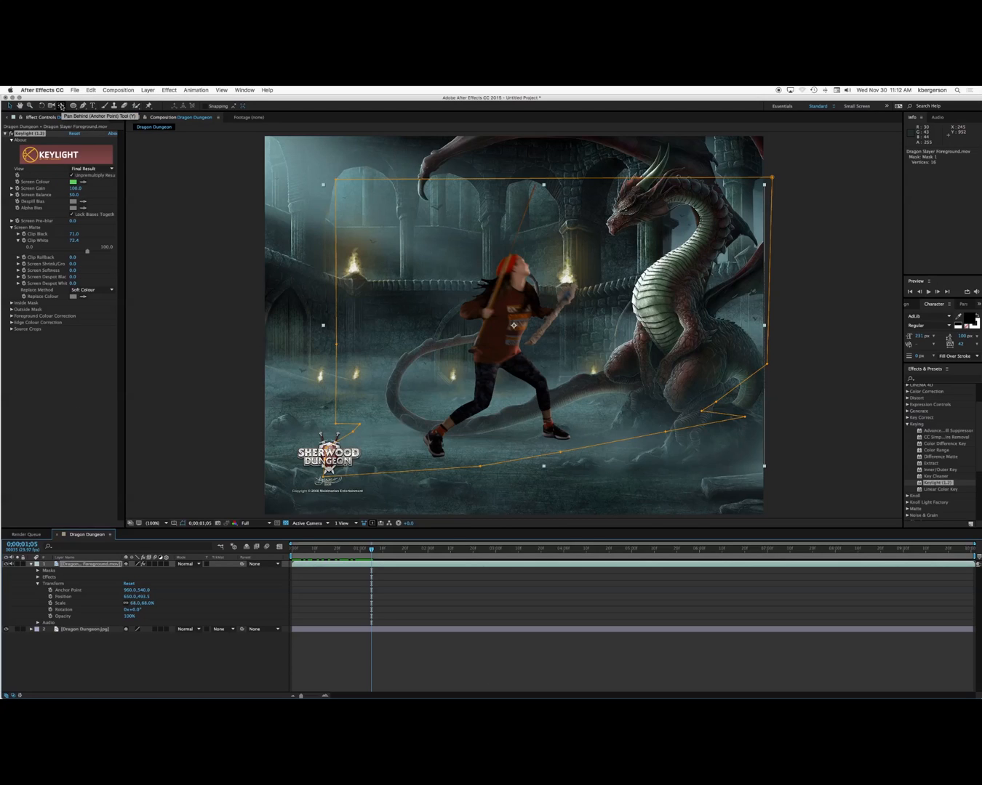
Move the foreground layer's anchor point to the performer's rear foot and scale the layer to 36%
{"action": "left_click", "coordinate": [61, 106]}
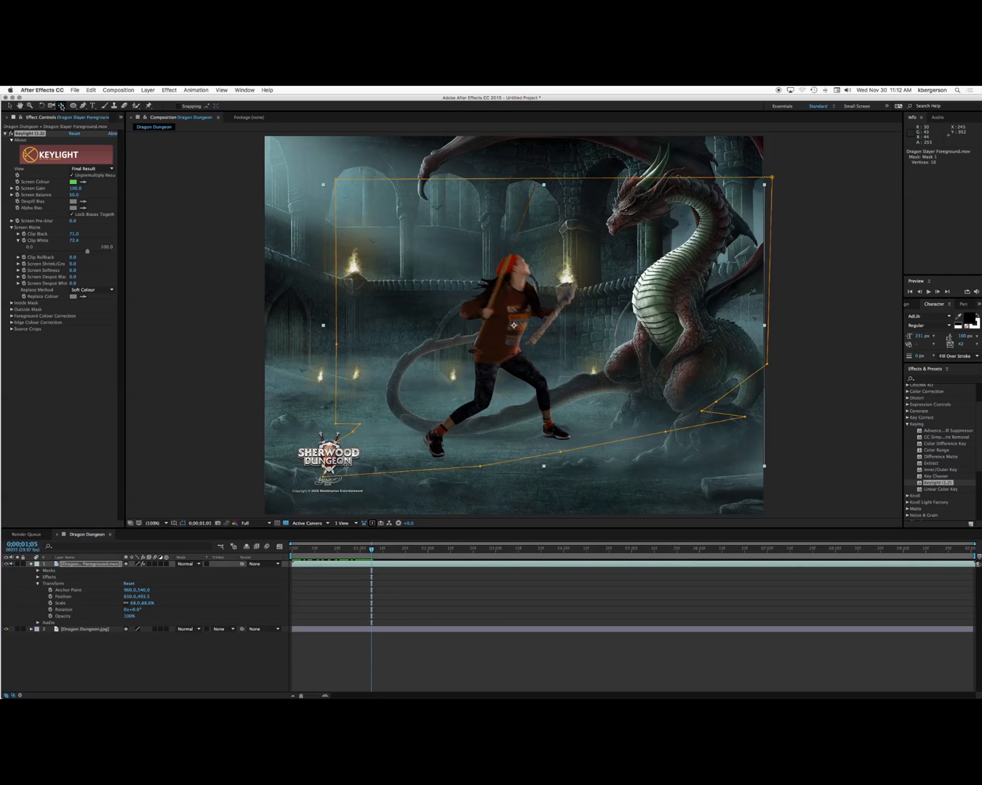
{"action": "left_click_drag", "start_coordinate": [517, 329], "coordinate": [442, 460]}
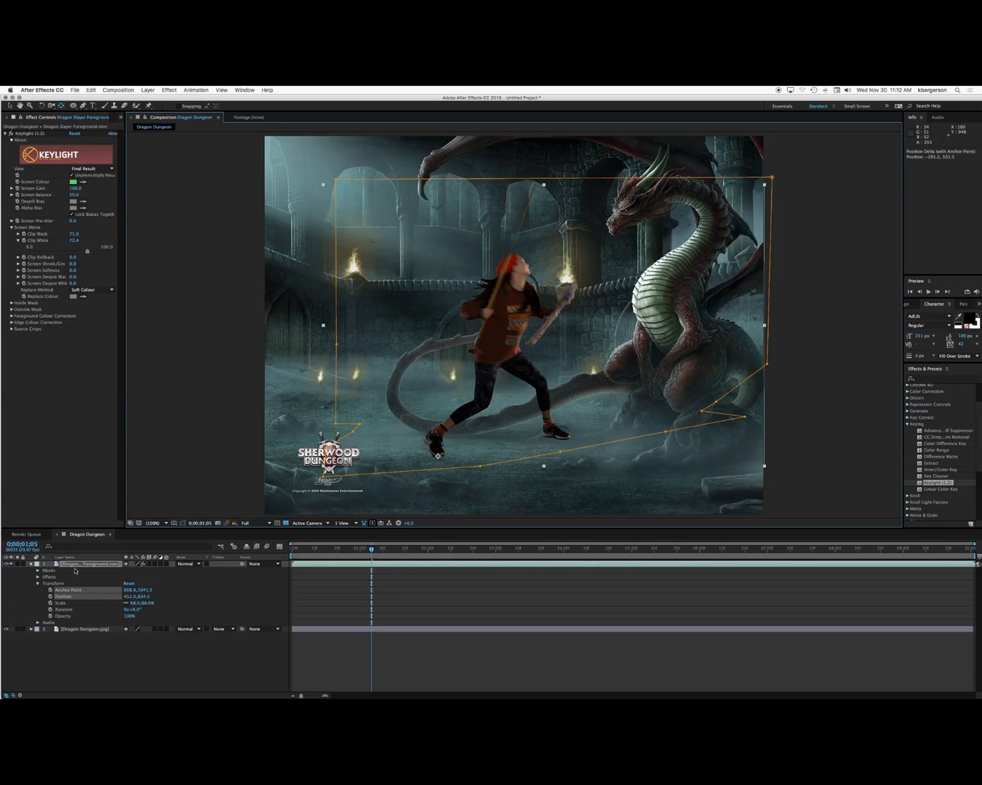
{"action": "left_click_drag", "start_coordinate": [135, 605], "coordinate": [126, 605]}
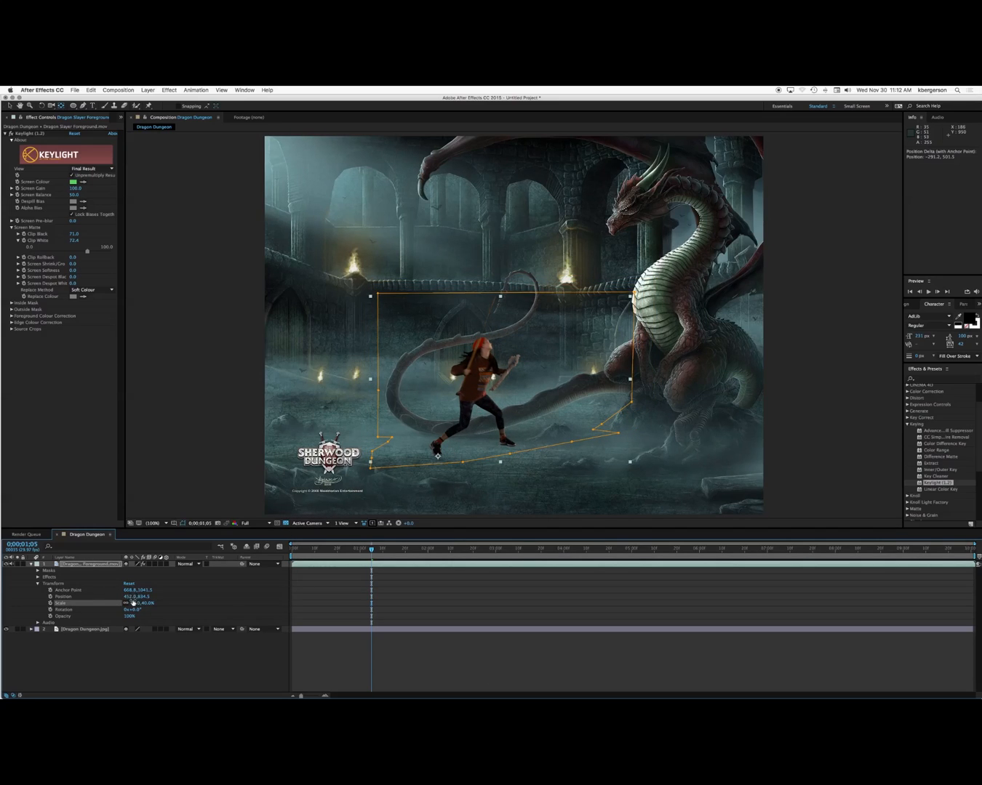
{"action": "left_click_drag", "start_coordinate": [133, 605], "coordinate": [133, 604]}
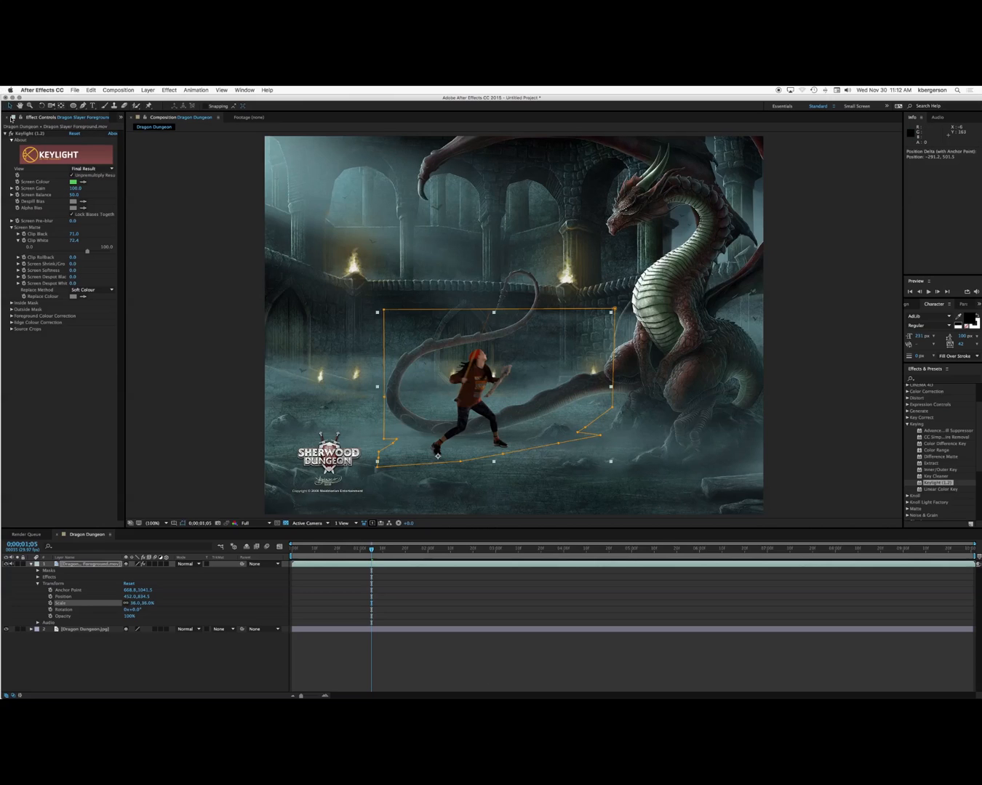
Reposition the scaled foreground layer on the dungeon floor to about 447, 857.5, checking the placement with a short playback
{"action": "left_click", "coordinate": [9, 107]}
{"action": "mouse_move", "coordinate": [469, 391]}
{"action": "left_mouse_down"}
{"action": "mouse_move", "coordinate": [476, 404]}
{"action": "mouse_move", "coordinate": [464, 405]}
{"action": "left_mouse_up"}
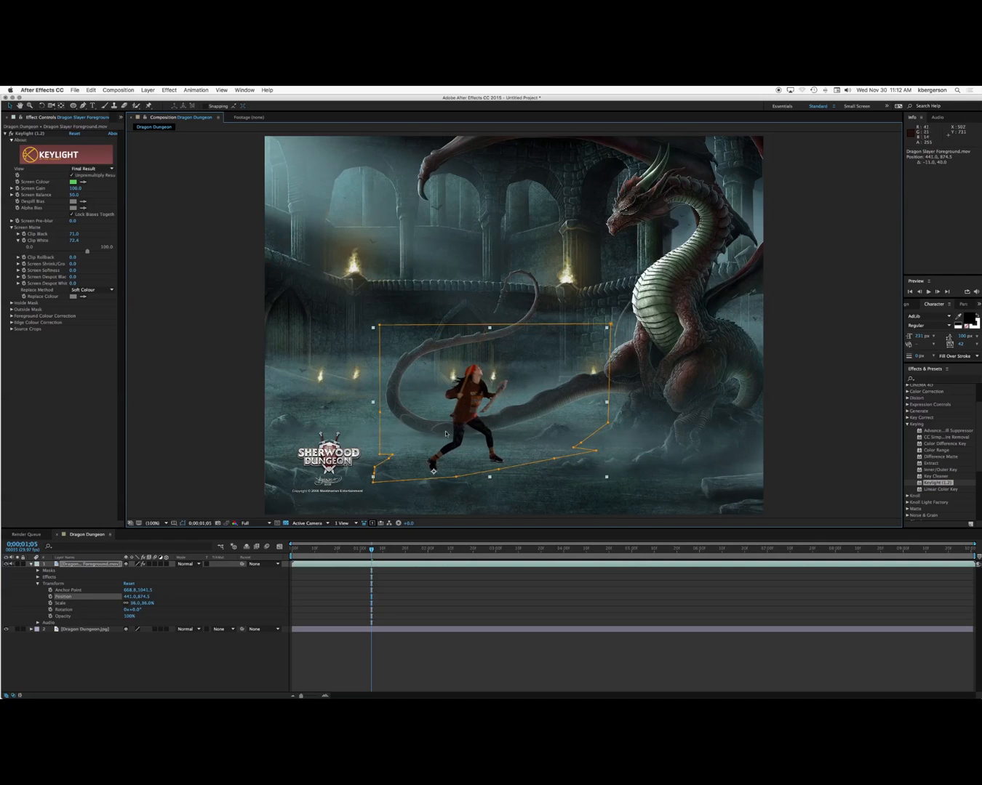
{"action": "left_click_drag", "start_coordinate": [372, 550], "coordinate": [289, 550]}
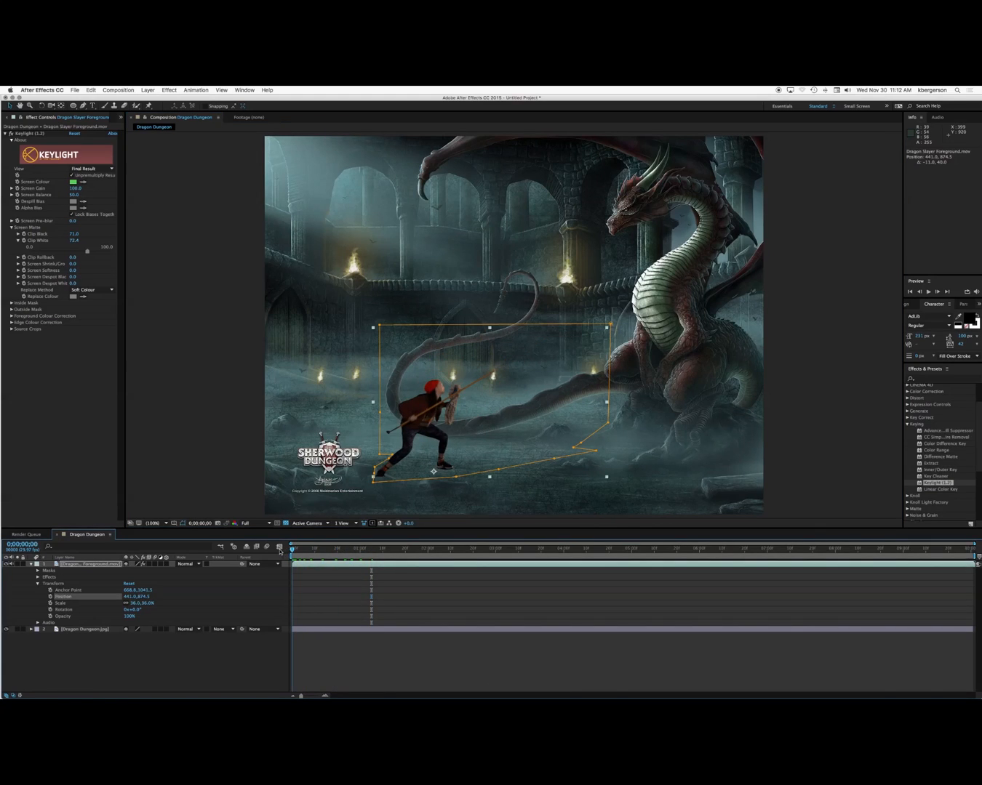
{"action": "key", "text": "space"}
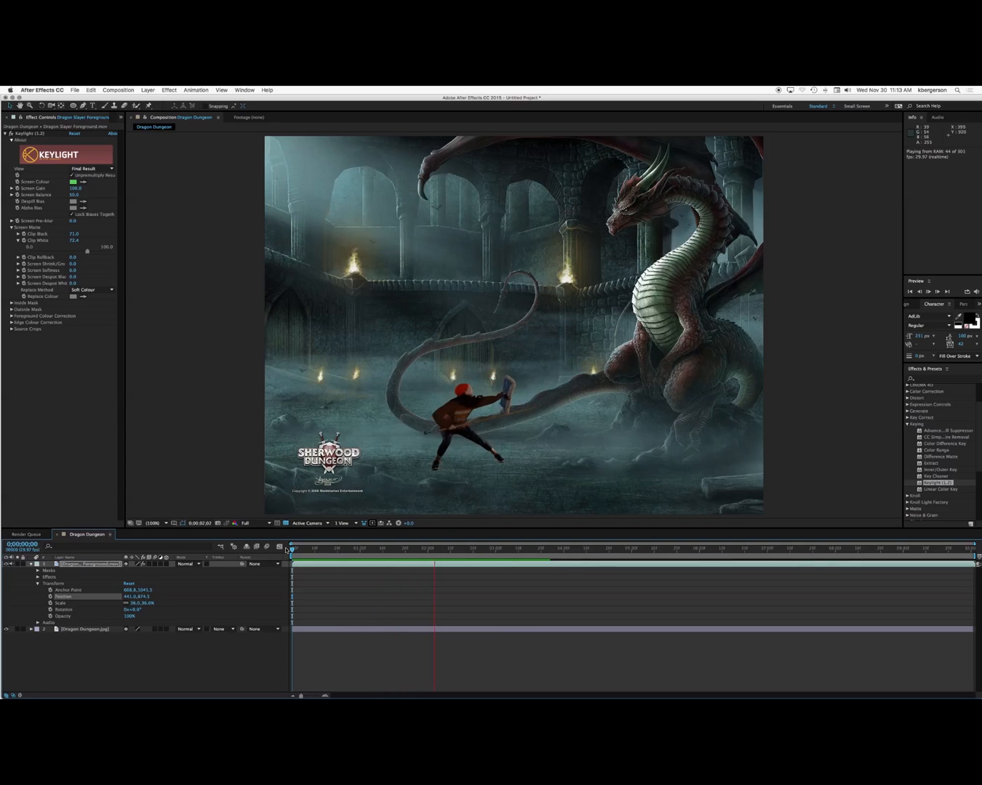
{"action": "key", "text": "space"}
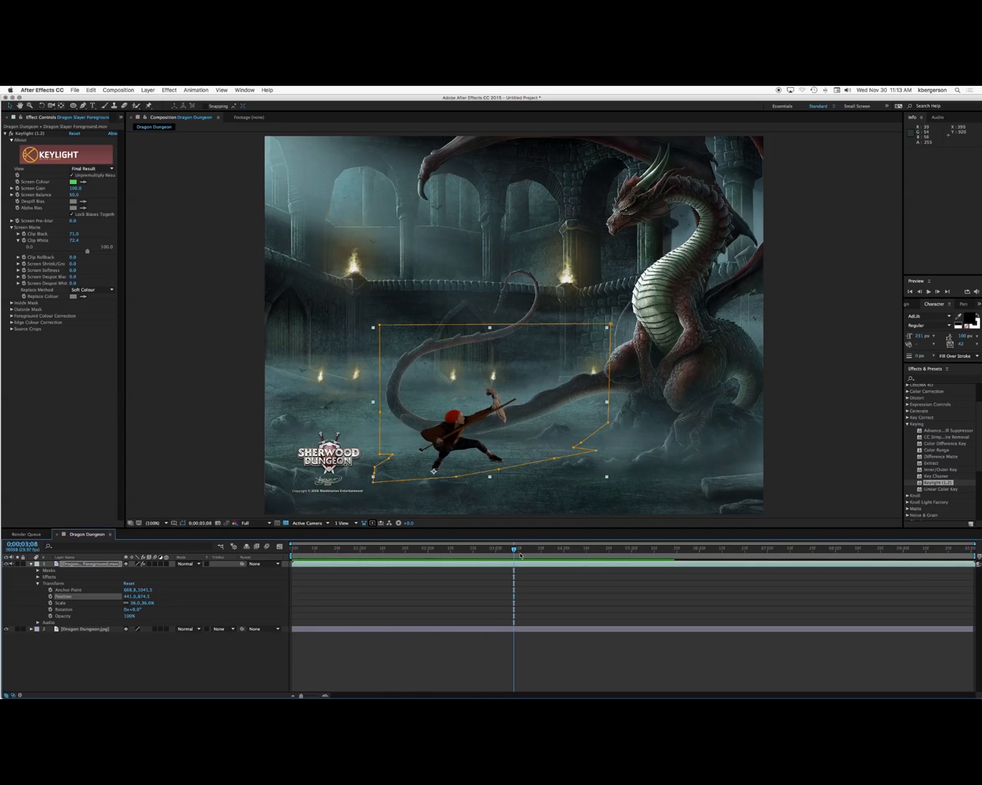
{"action": "left_click_drag", "start_coordinate": [513, 551], "coordinate": [223, 655]}
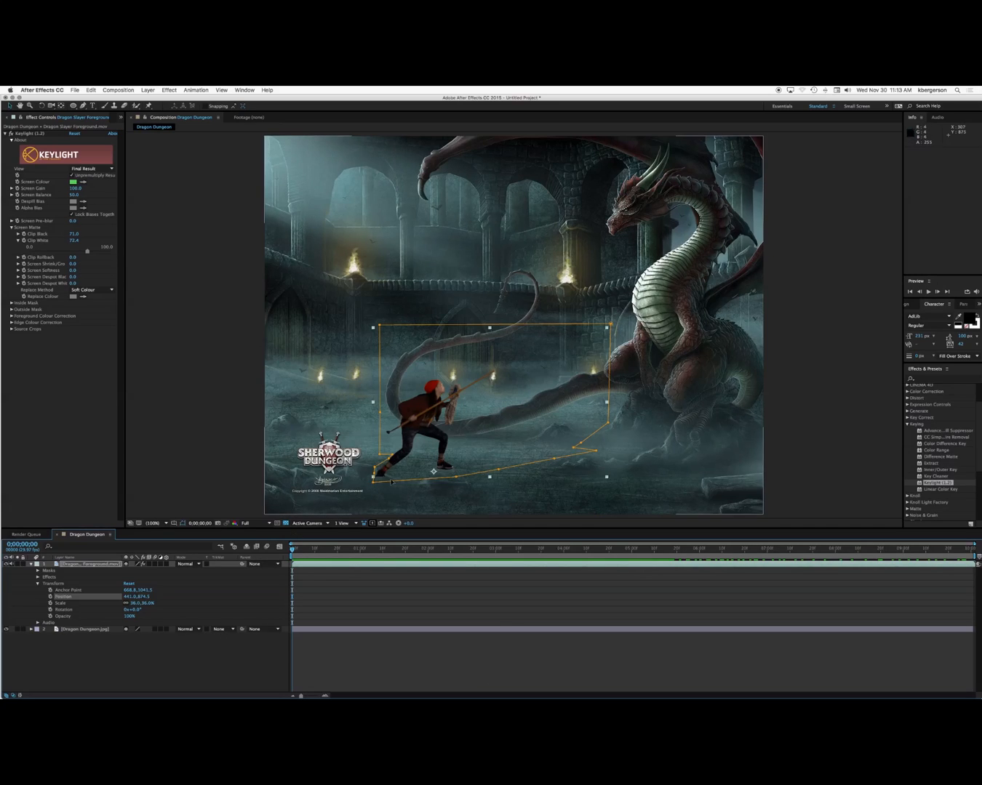
{"action": "left_click_drag", "start_coordinate": [427, 429], "coordinate": [428, 422]}
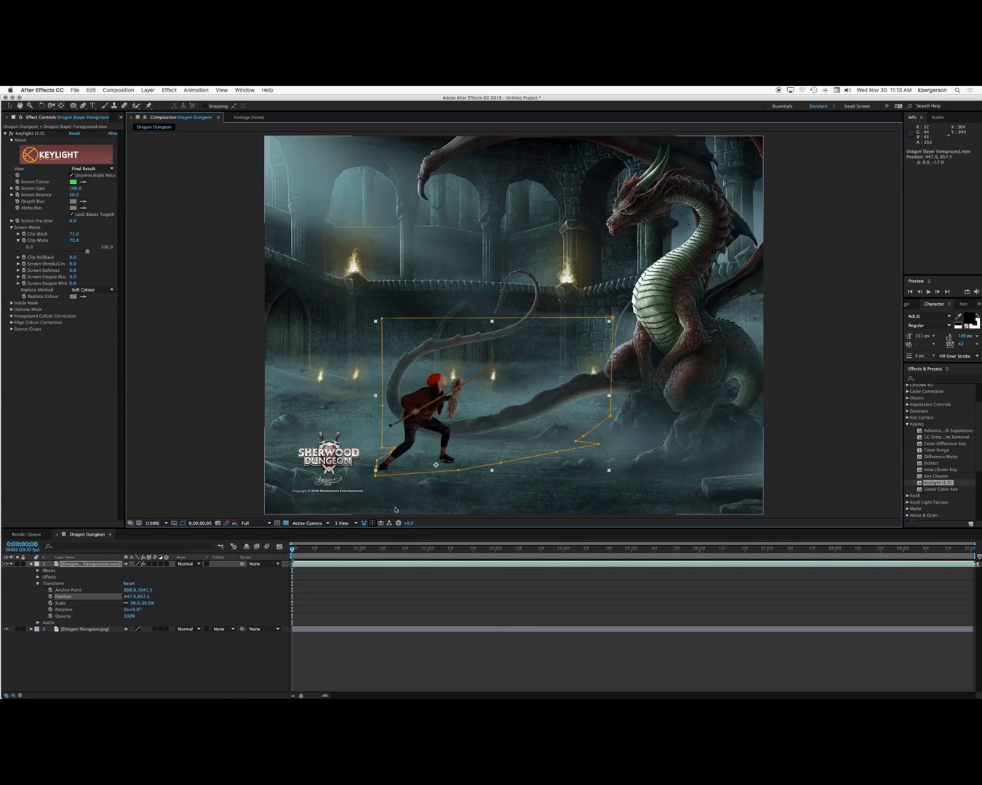
Play the composition from the first frame to review the performer's placement against the dragon background
{"action": "key", "text": "space"}
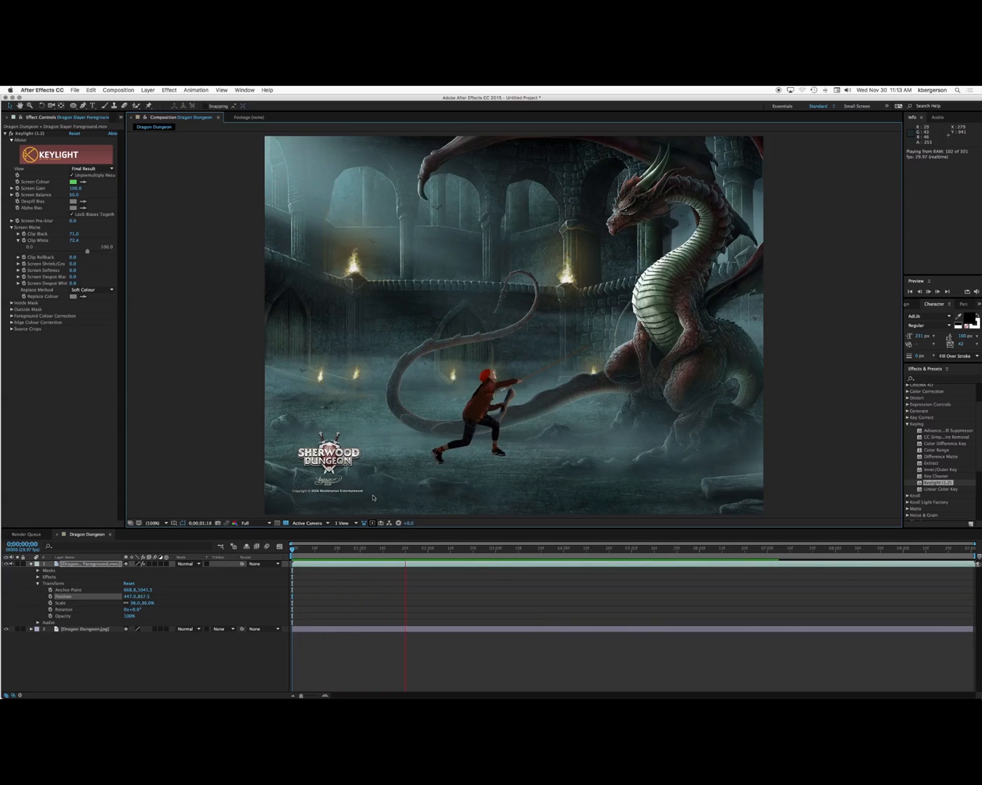
{"action": "key", "text": "space"}
{"action": "left_click_drag", "start_coordinate": [416, 553], "coordinate": [284, 586]}
{"action": "key", "text": "space"}
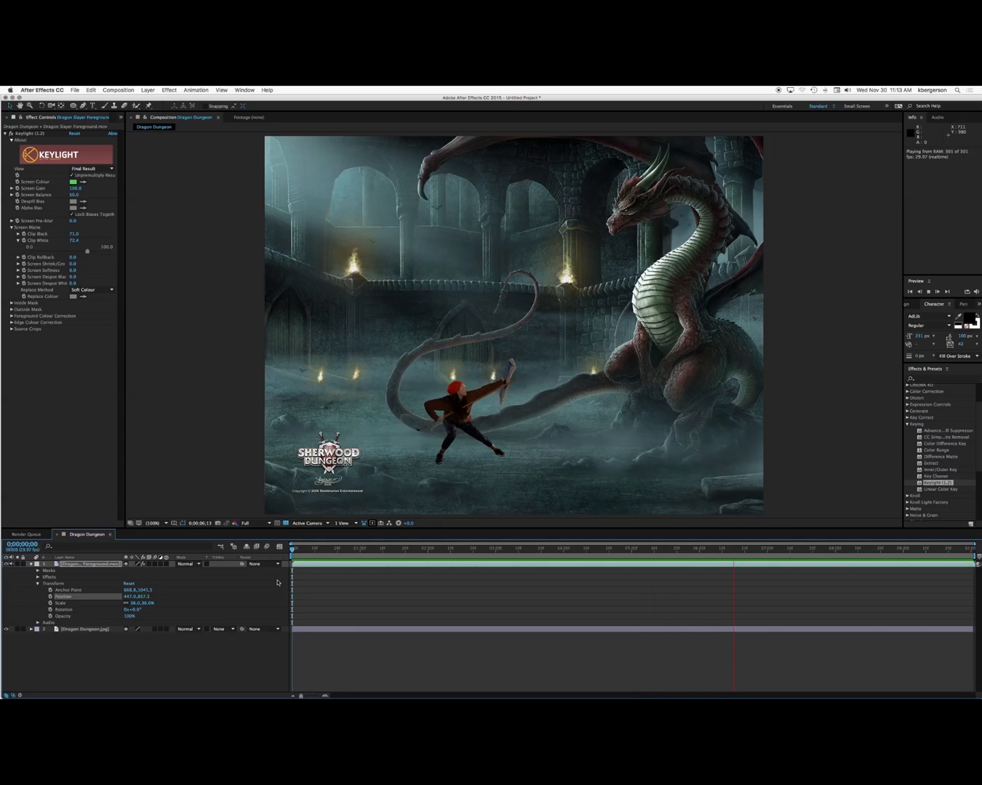
{"action": "key", "text": "space"}
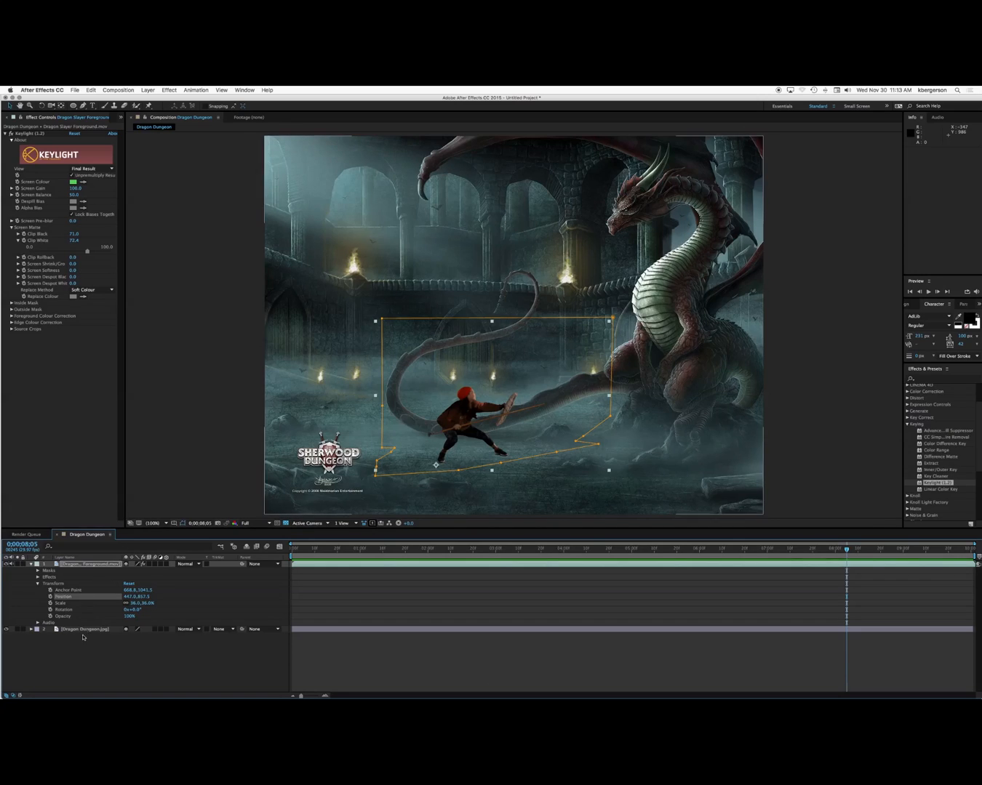
Duplicate the Dragon Slayer Foreground layer and rename the copy Shadow
{"action": "left_click", "coordinate": [78, 564]}
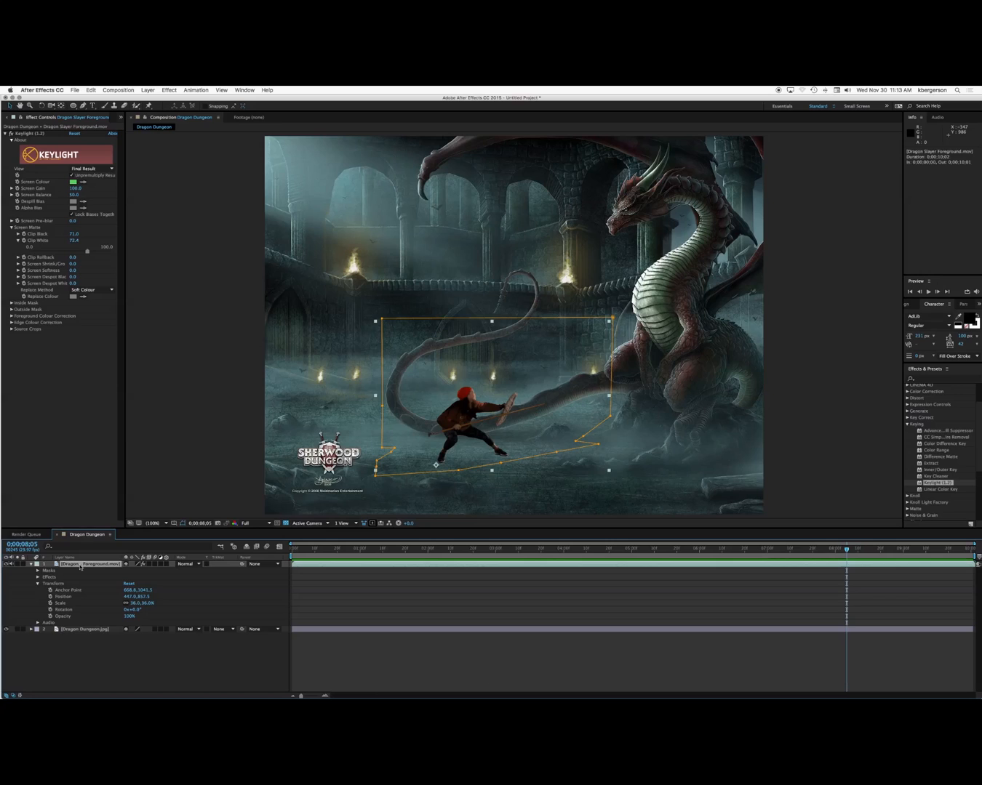
{"action": "key", "text": "super+d"}
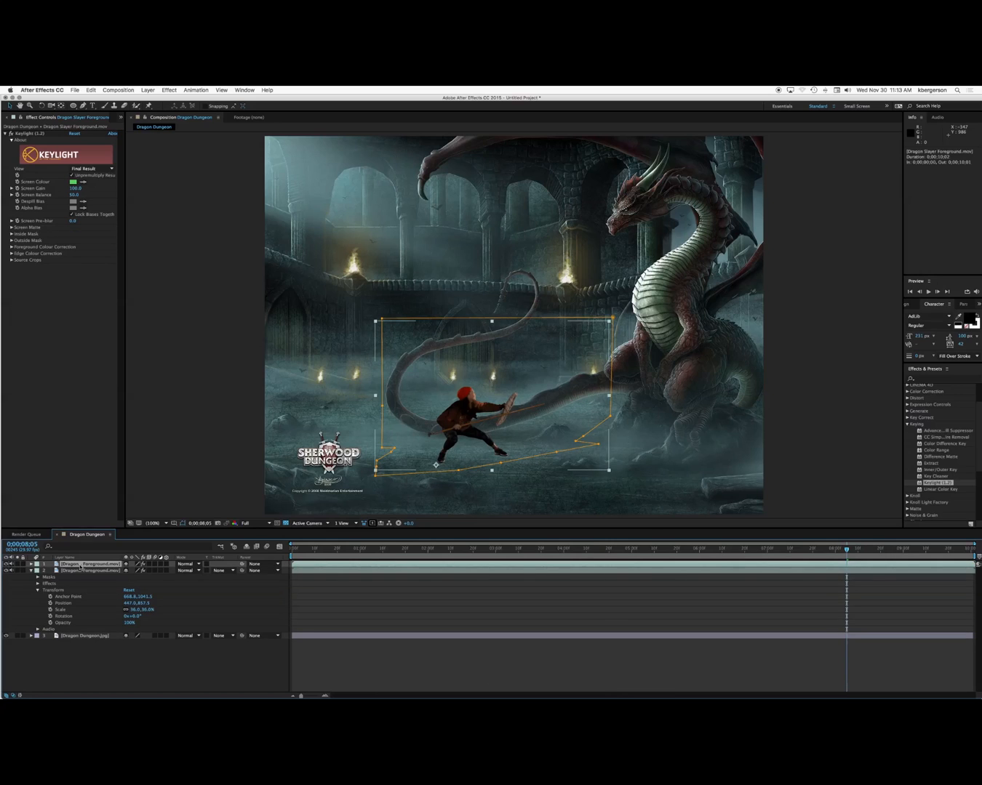
{"action": "key", "text": "Return"}
{"action": "type", "text": "Sha"}
{"action": "key", "text": "Return"}
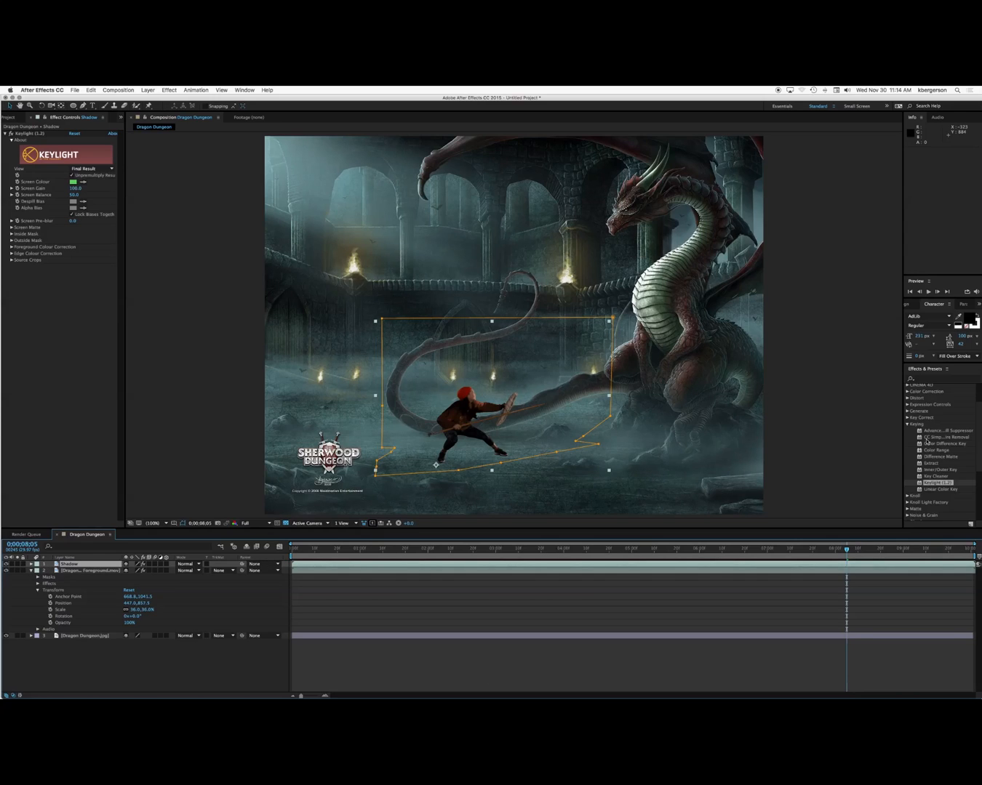
Apply Hue/Saturation to the Shadow layer and set both Master Saturation and Master Lightness to -100
{"action": "scroll", "coordinate": [927, 439], "scroll_direction": "up", "scroll_amount": 5}
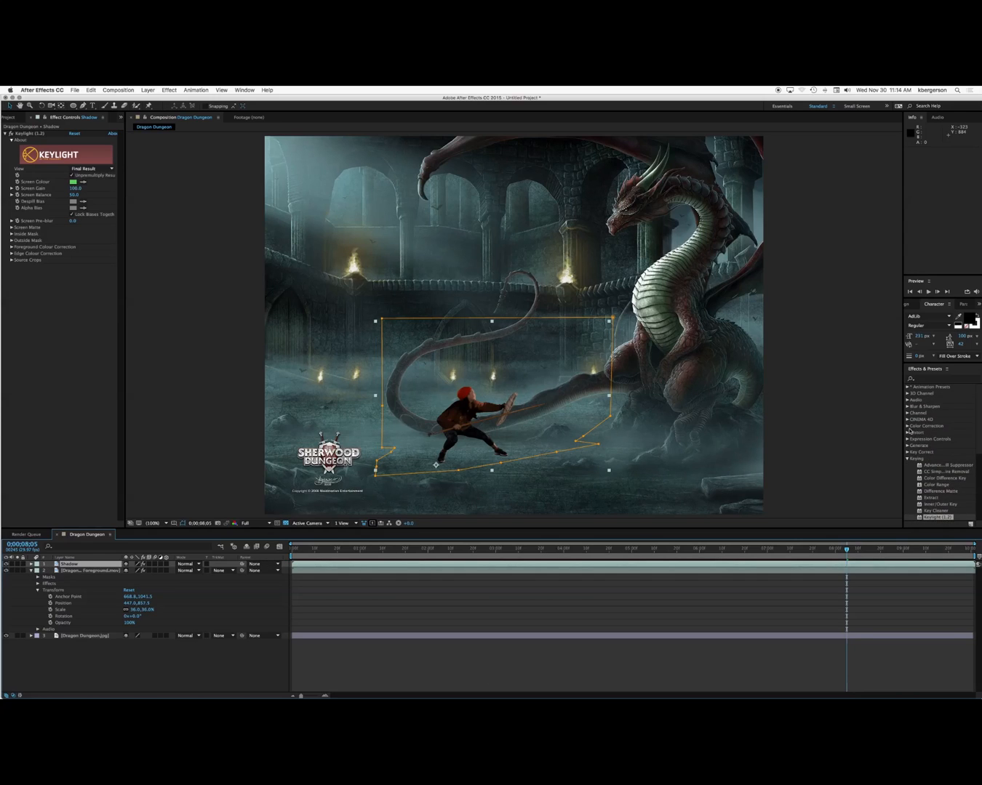
{"action": "left_click", "coordinate": [906, 426]}
{"action": "scroll", "coordinate": [927, 435], "scroll_direction": "down", "scroll_amount": 4}
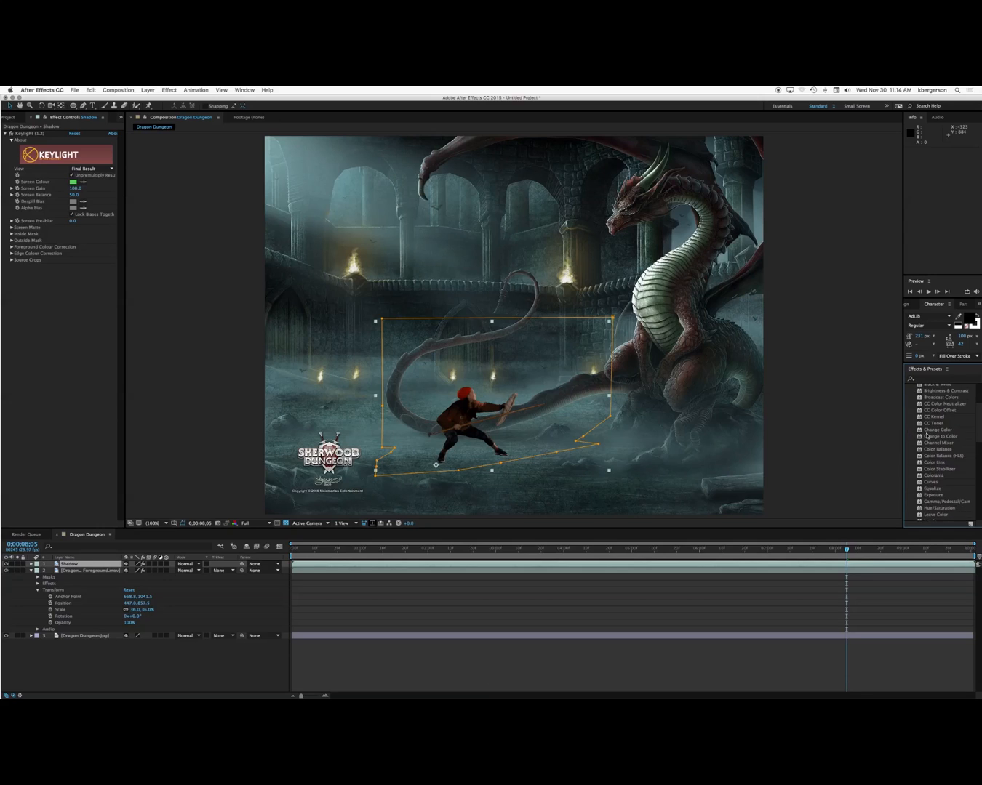
{"action": "left_click_drag", "start_coordinate": [918, 469], "coordinate": [401, 566]}
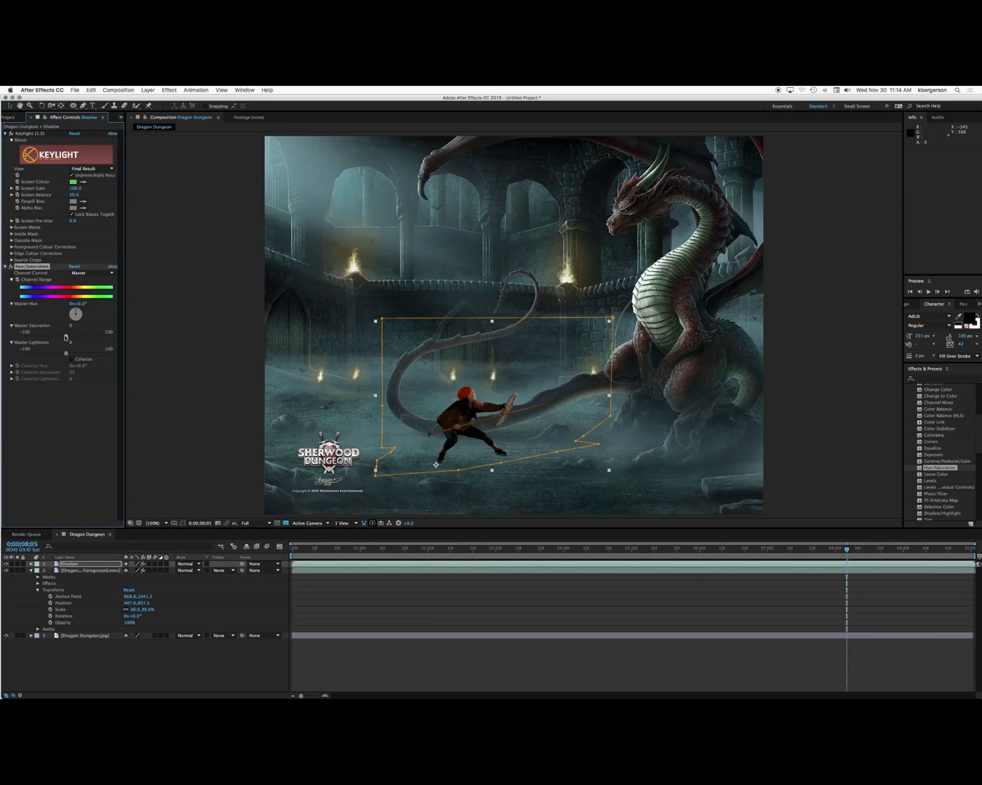
{"action": "left_click_drag", "start_coordinate": [64, 337], "coordinate": [10, 339]}
{"action": "left_click_drag", "start_coordinate": [65, 354], "coordinate": [1, 356]}
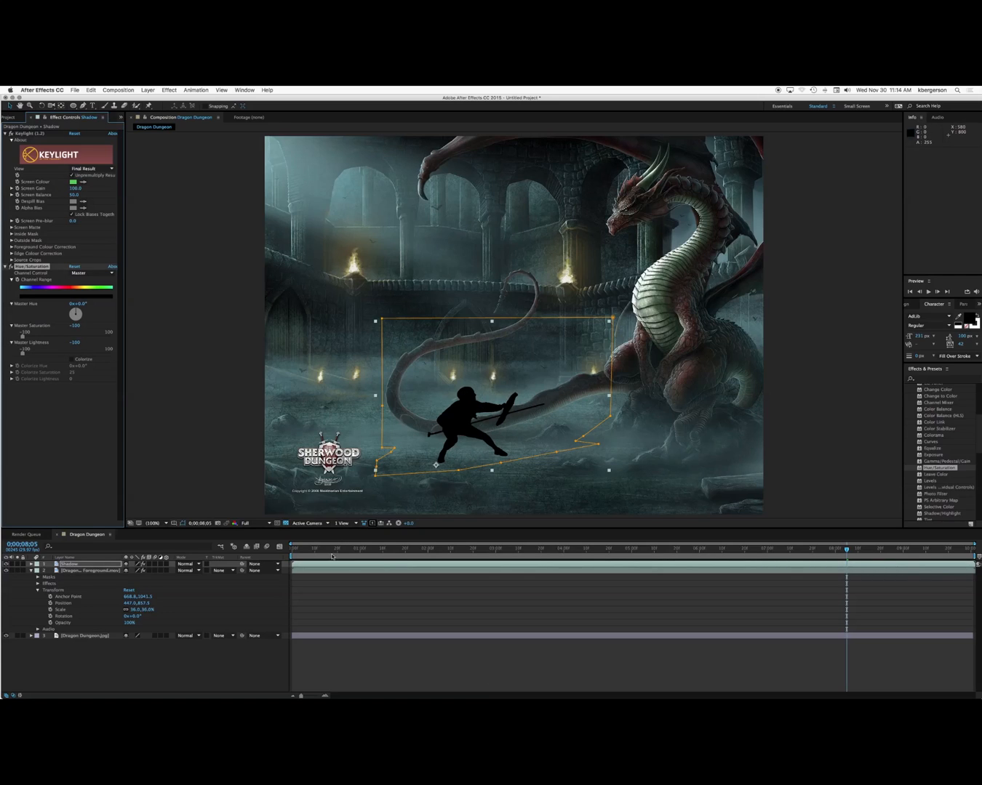
Make the Shadow layer 3D and set its X Rotation to 90° so it lies on the ground
{"action": "left_click", "coordinate": [167, 564]}
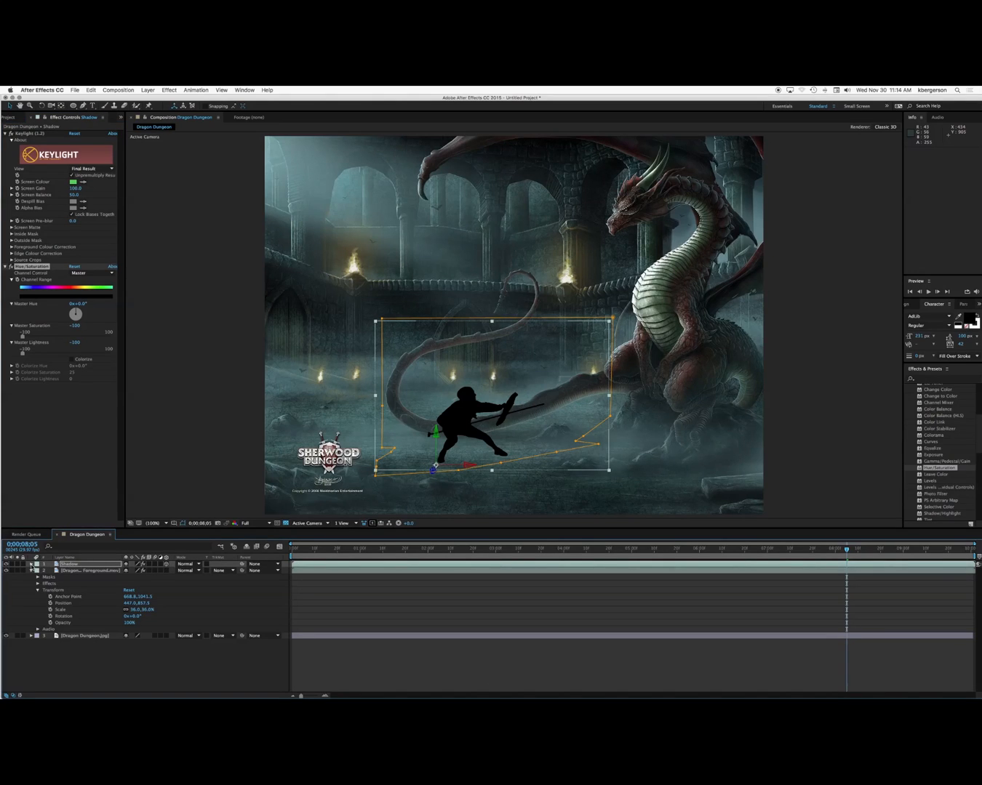
{"action": "left_click", "coordinate": [31, 564]}
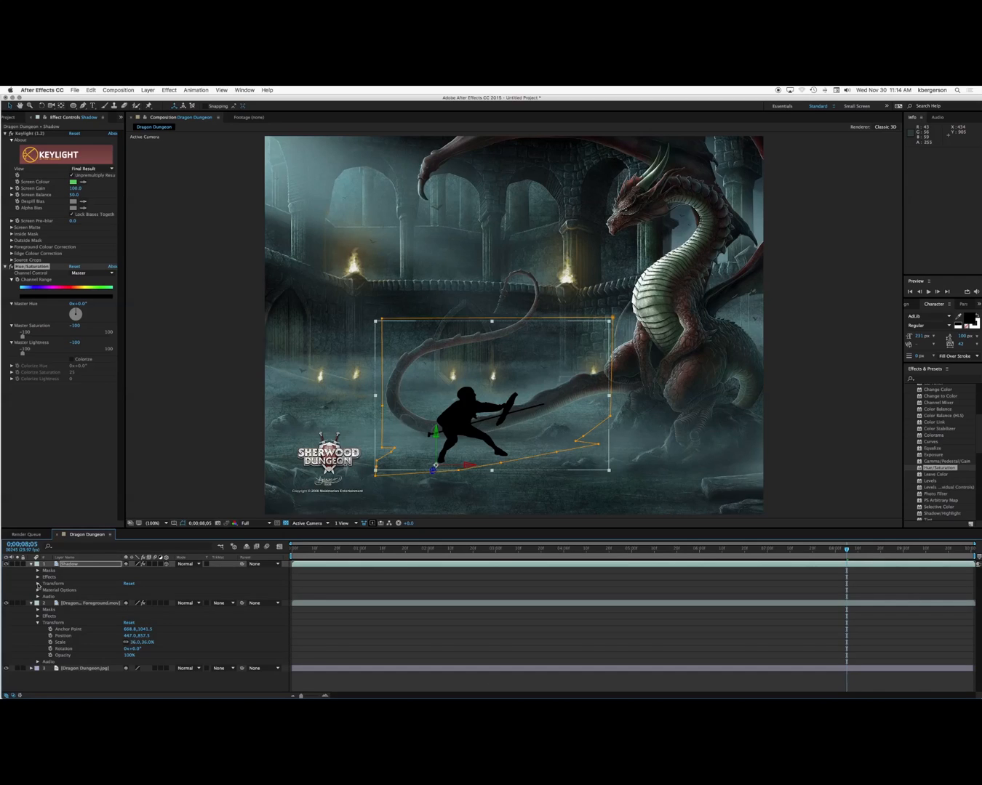
{"action": "left_click", "coordinate": [38, 583]}
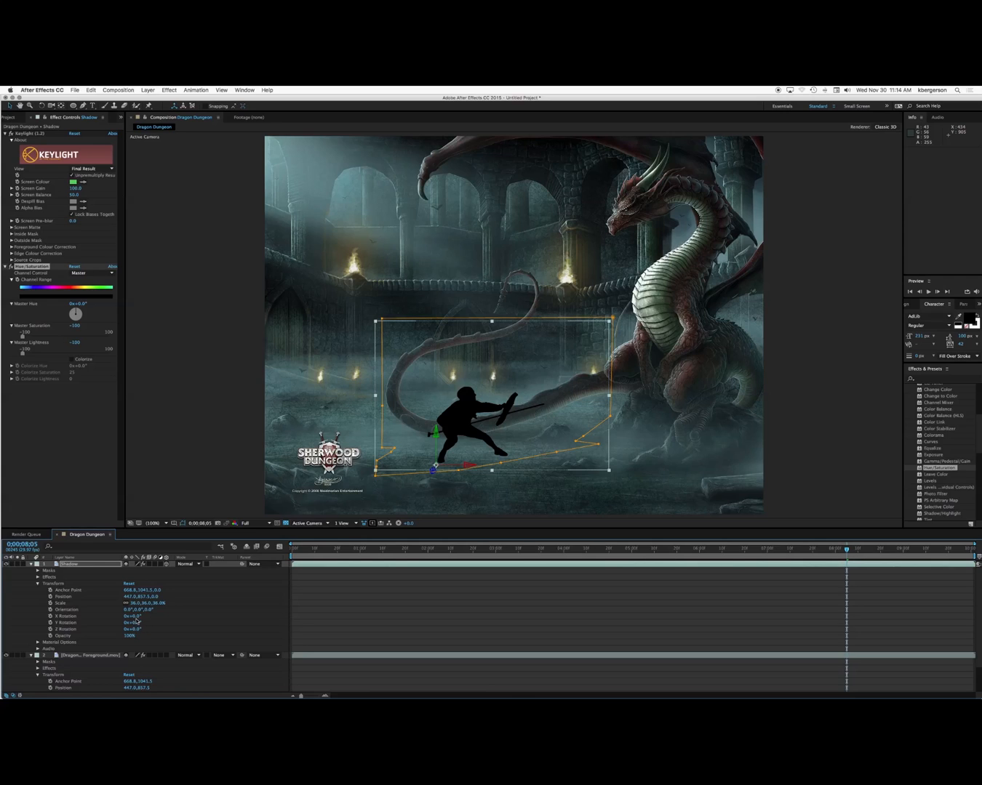
{"action": "left_click_drag", "start_coordinate": [135, 617], "coordinate": [177, 622]}
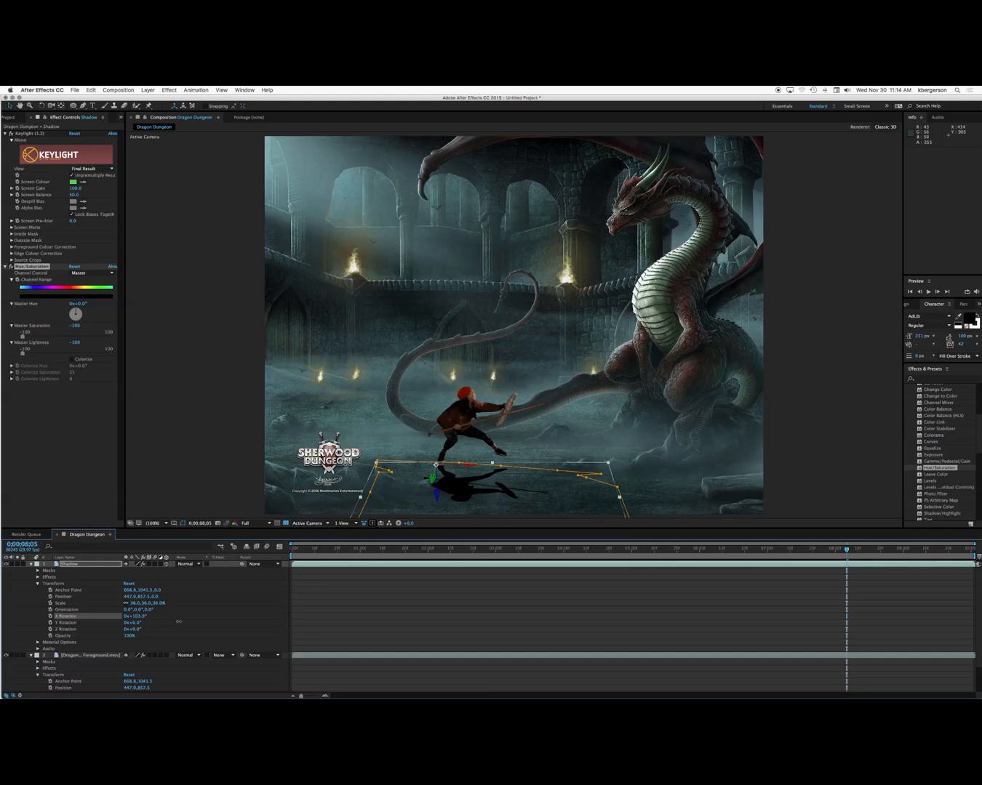
{"action": "left_click", "coordinate": [138, 620]}
{"action": "type", "text": "90"}
{"action": "key", "text": "Return"}
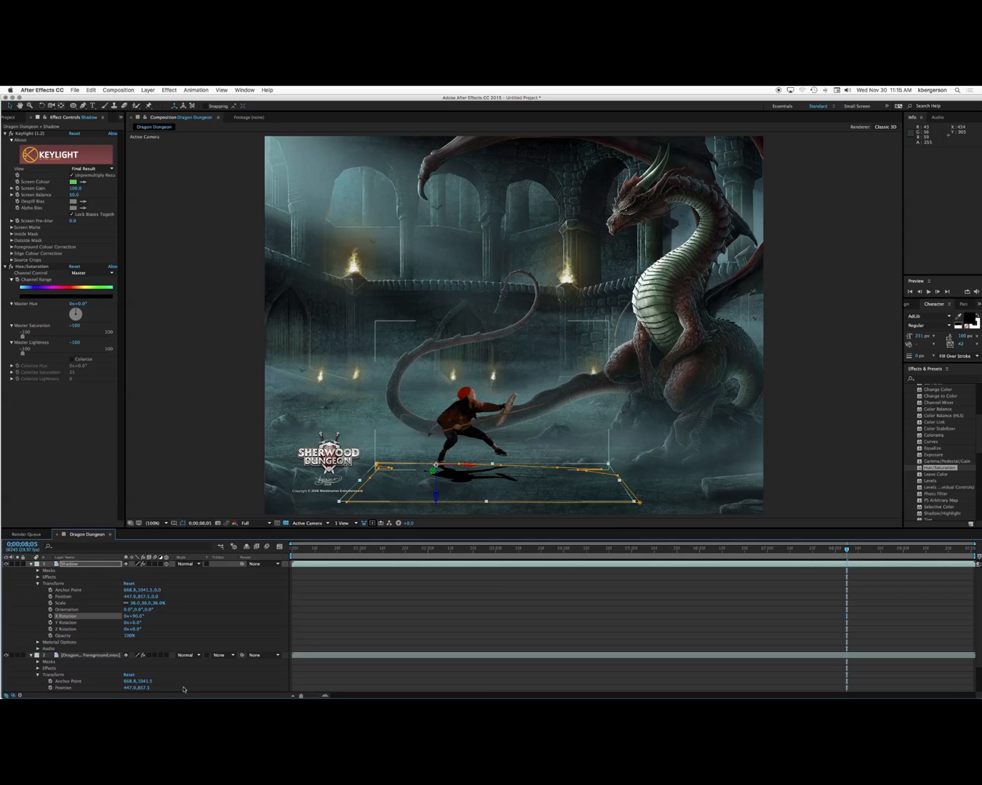
Scrub the composition from the start to 0;00;01;12 to check how the shadow follows the performer
{"action": "left_click_drag", "start_coordinate": [847, 550], "coordinate": [243, 600]}
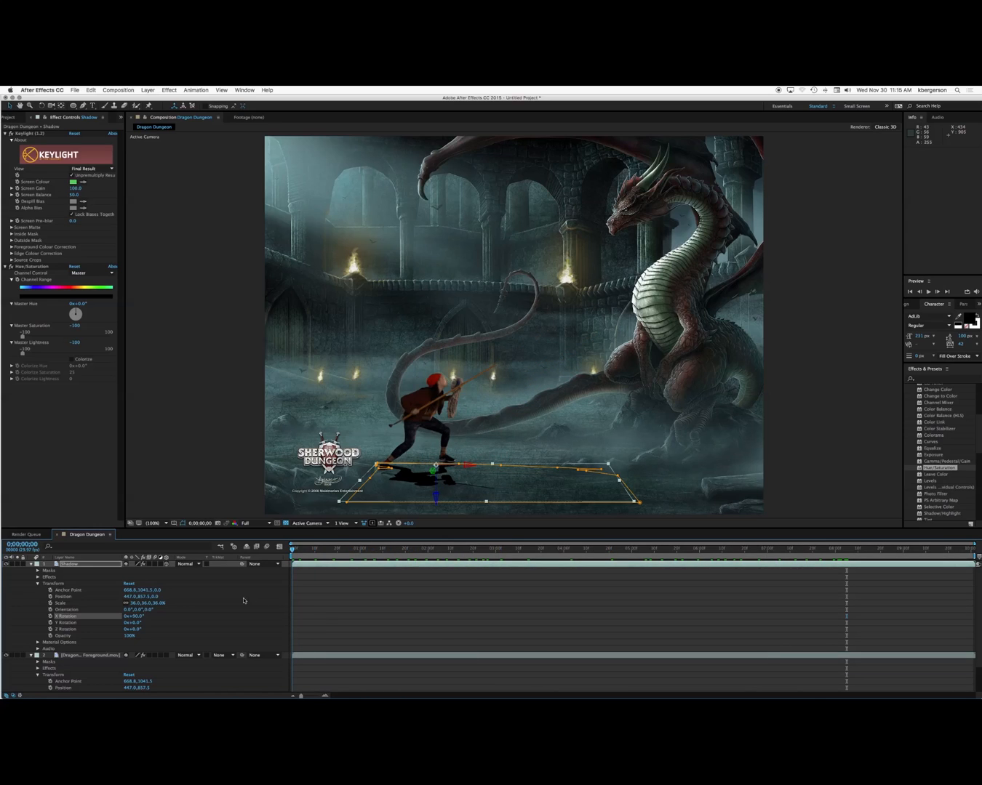
{"action": "key", "text": "space"}
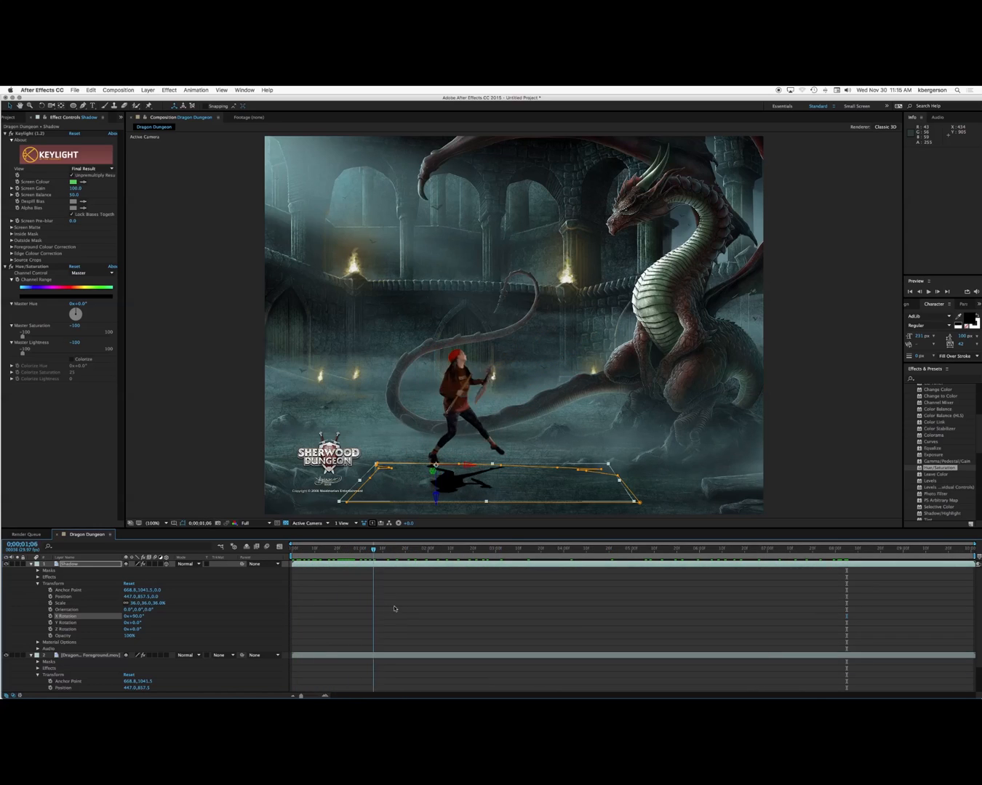
{"action": "left_click_drag", "start_coordinate": [463, 609], "coordinate": [387, 623]}
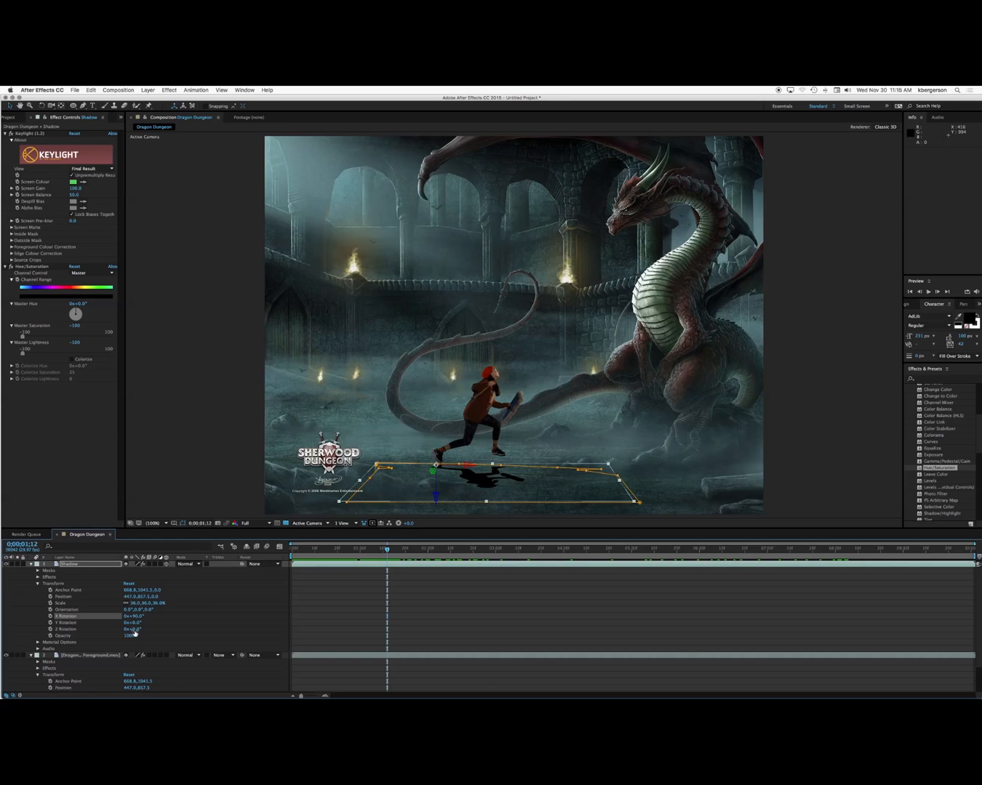
Set the Shadow layer's Z Rotation to 35° and move it on the ground to position 458.9, 857.5, 32.2
{"action": "left_click_drag", "start_coordinate": [134, 633], "coordinate": [145, 634]}
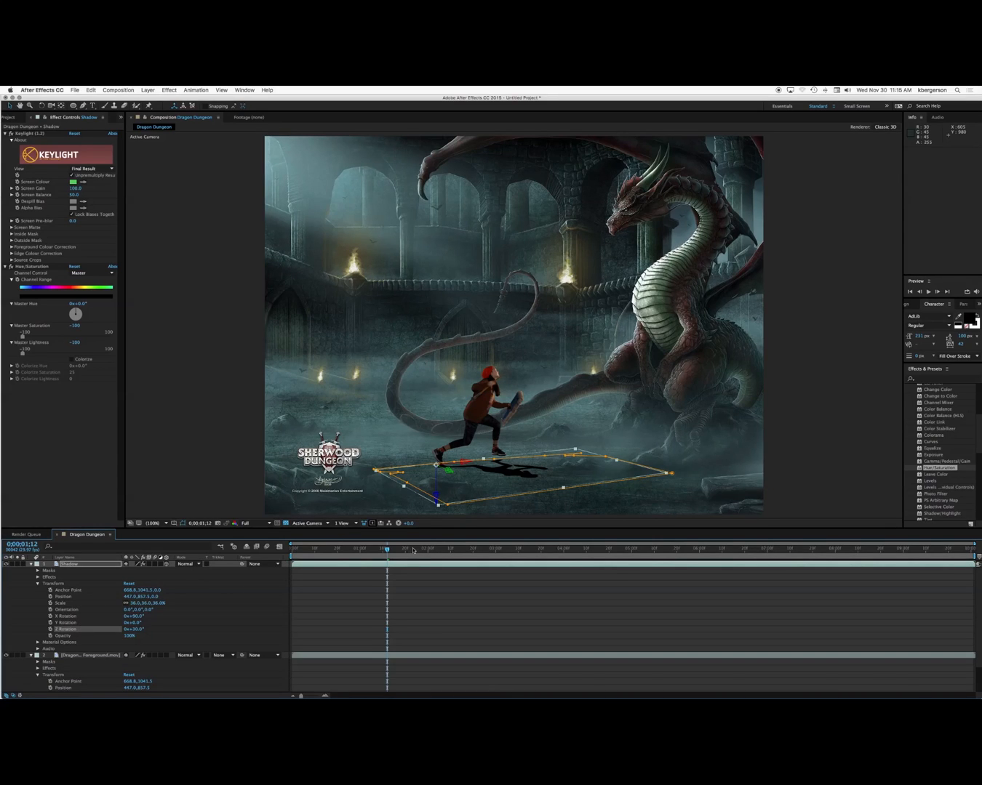
{"action": "left_click_drag", "start_coordinate": [388, 552], "coordinate": [799, 555]}
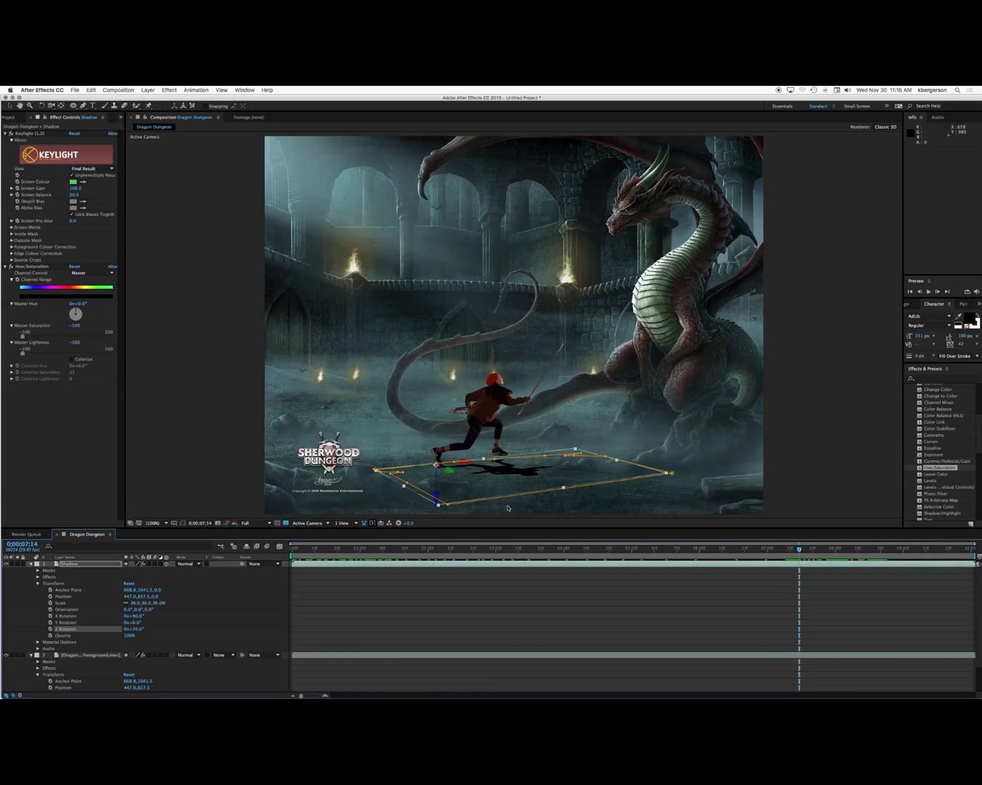
{"action": "left_click_drag", "start_coordinate": [448, 471], "coordinate": [472, 466]}
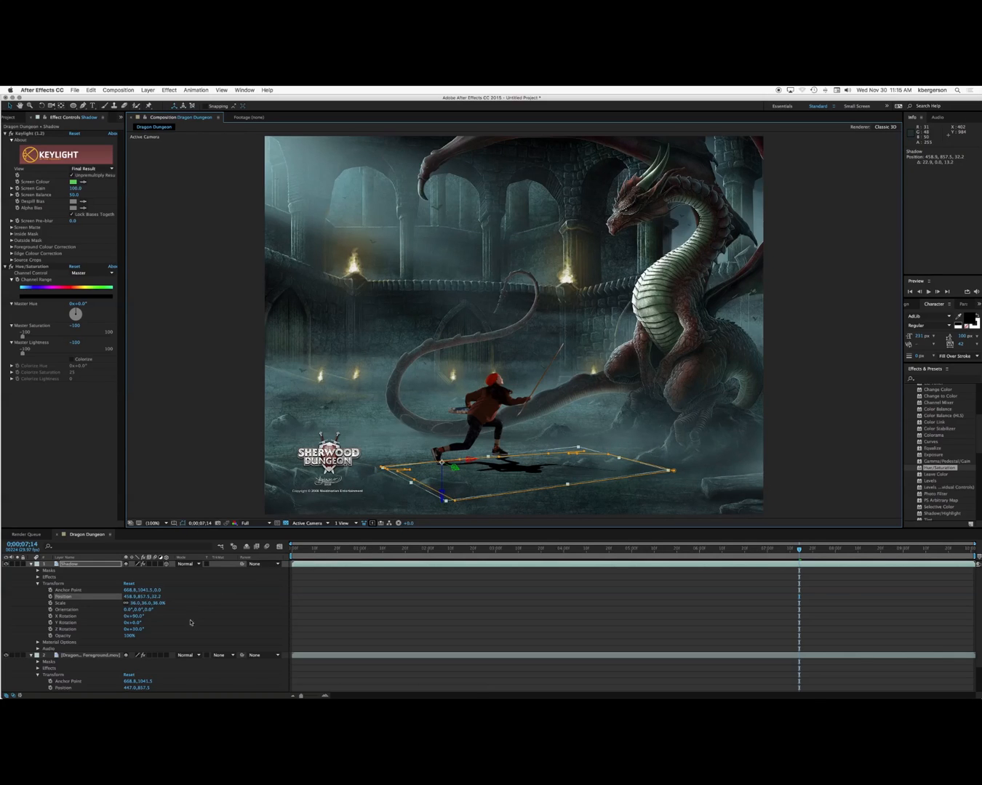
{"action": "left_click_drag", "start_coordinate": [134, 629], "coordinate": [139, 631]}
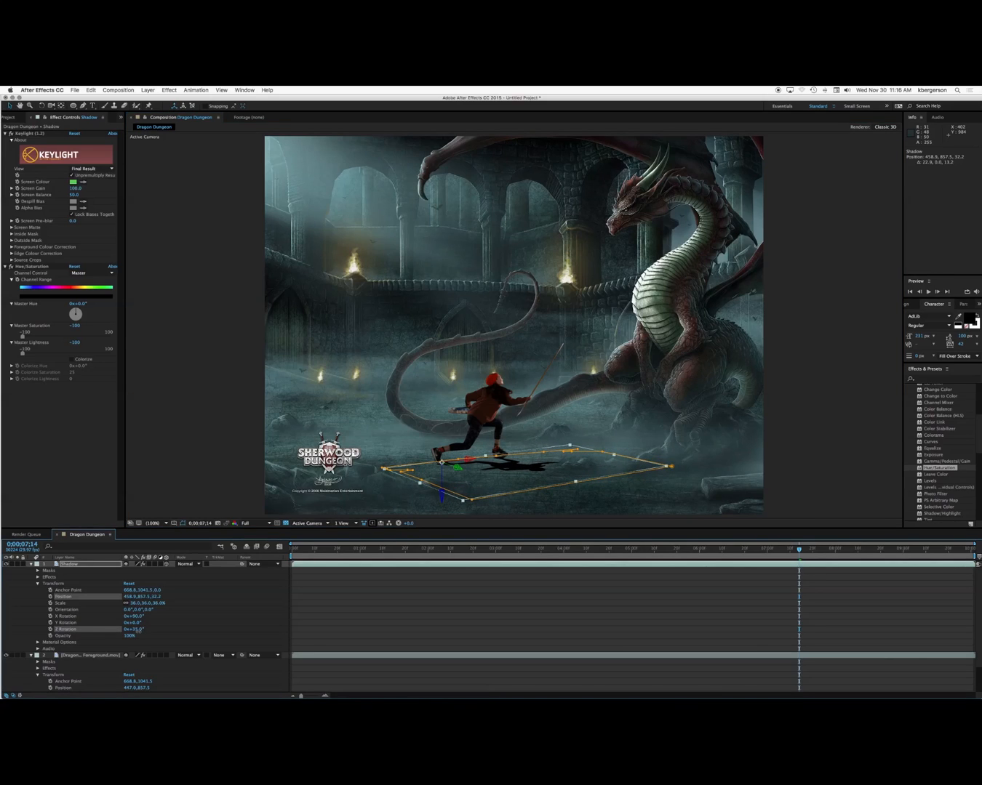
Unlink the Shadow layer's scale and set it to 37, 66, 36%, with Z Rotation 43° and position 448.2, 857.5, 22.2, and preview it
{"action": "left_click_drag", "start_coordinate": [800, 550], "coordinate": [414, 619]}
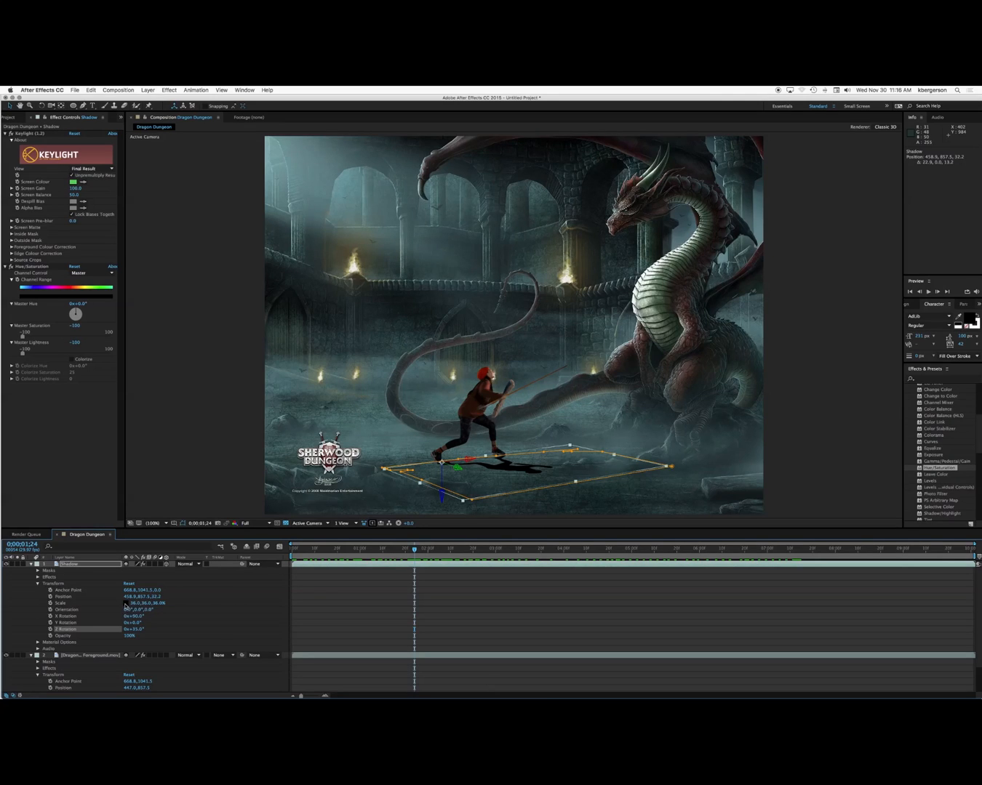
{"action": "mouse_move", "coordinate": [146, 606]}
{"action": "left_mouse_down"}
{"action": "mouse_move", "coordinate": [159, 606]}
{"action": "mouse_move", "coordinate": [144, 629]}
{"action": "left_mouse_up"}
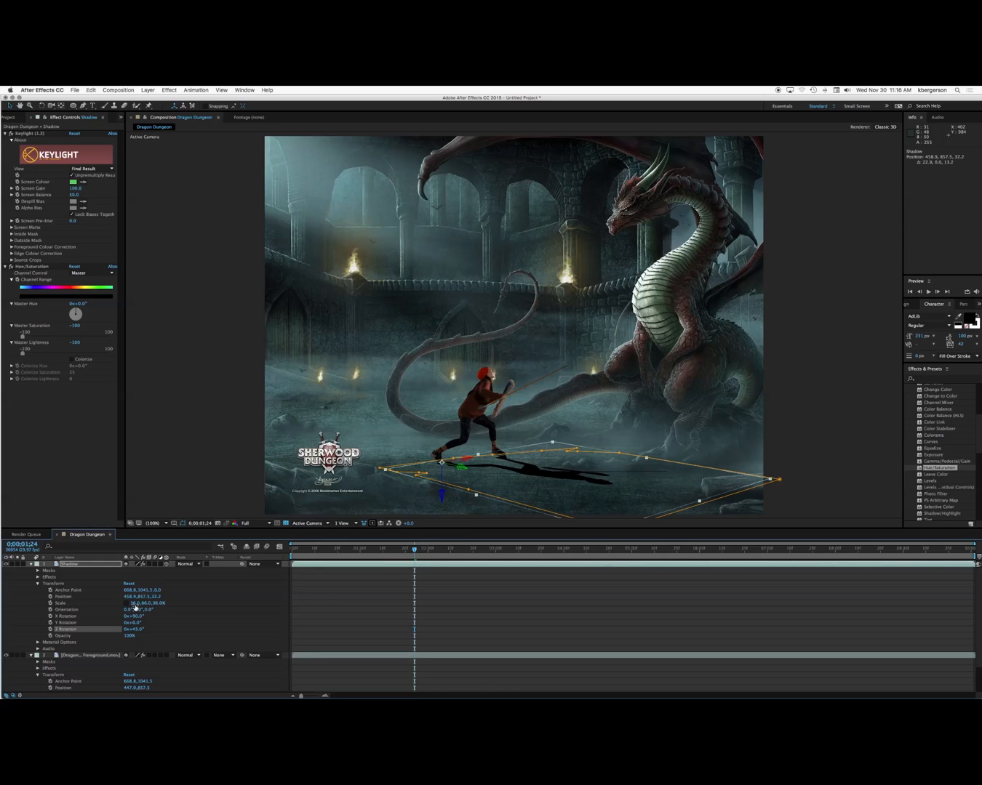
{"action": "left_click_drag", "start_coordinate": [134, 603], "coordinate": [135, 603]}
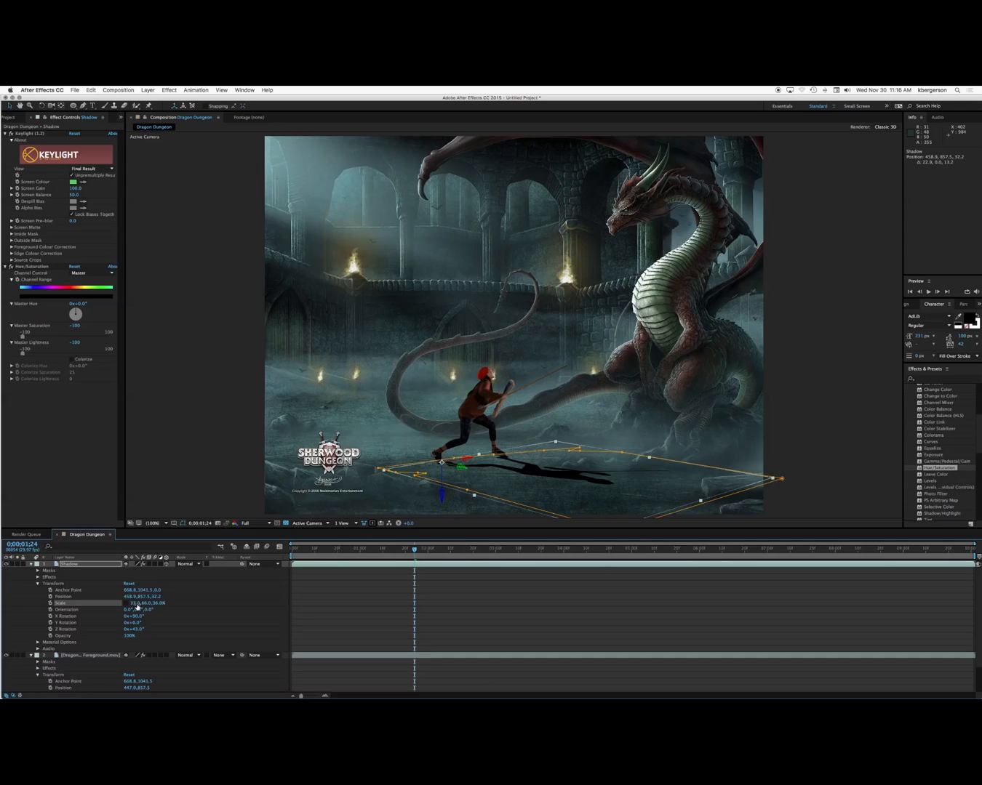
{"action": "left_click_drag", "start_coordinate": [464, 460], "coordinate": [460, 461]}
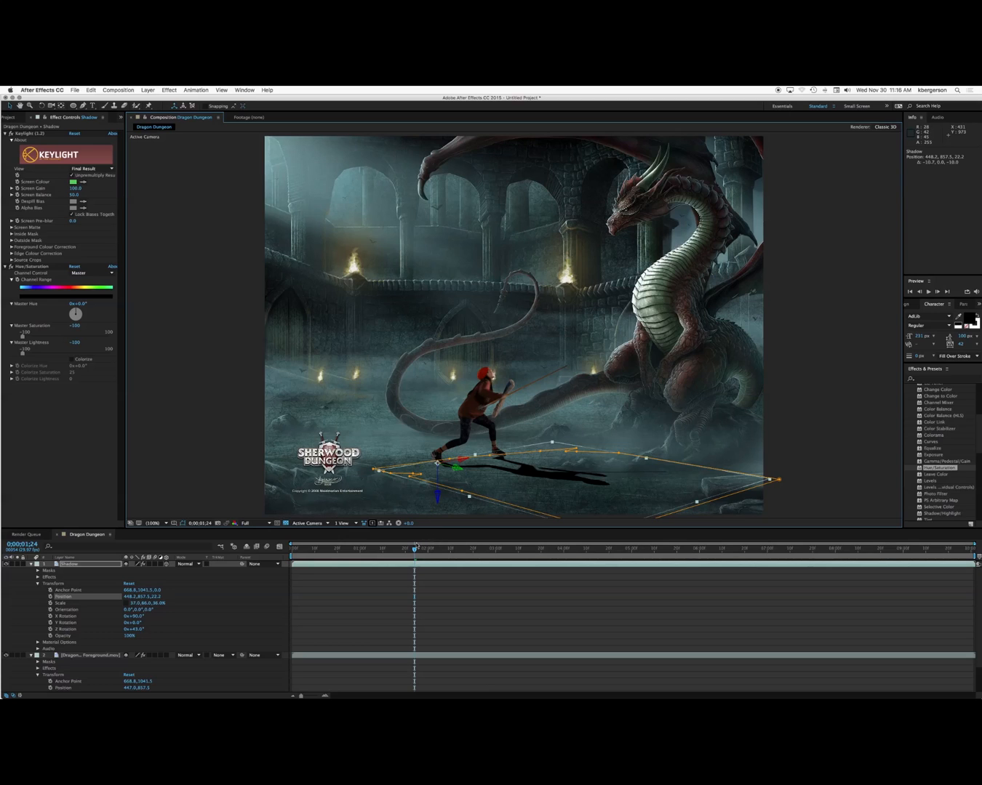
{"action": "left_click_drag", "start_coordinate": [413, 551], "coordinate": [299, 551]}
{"action": "key", "text": "space"}
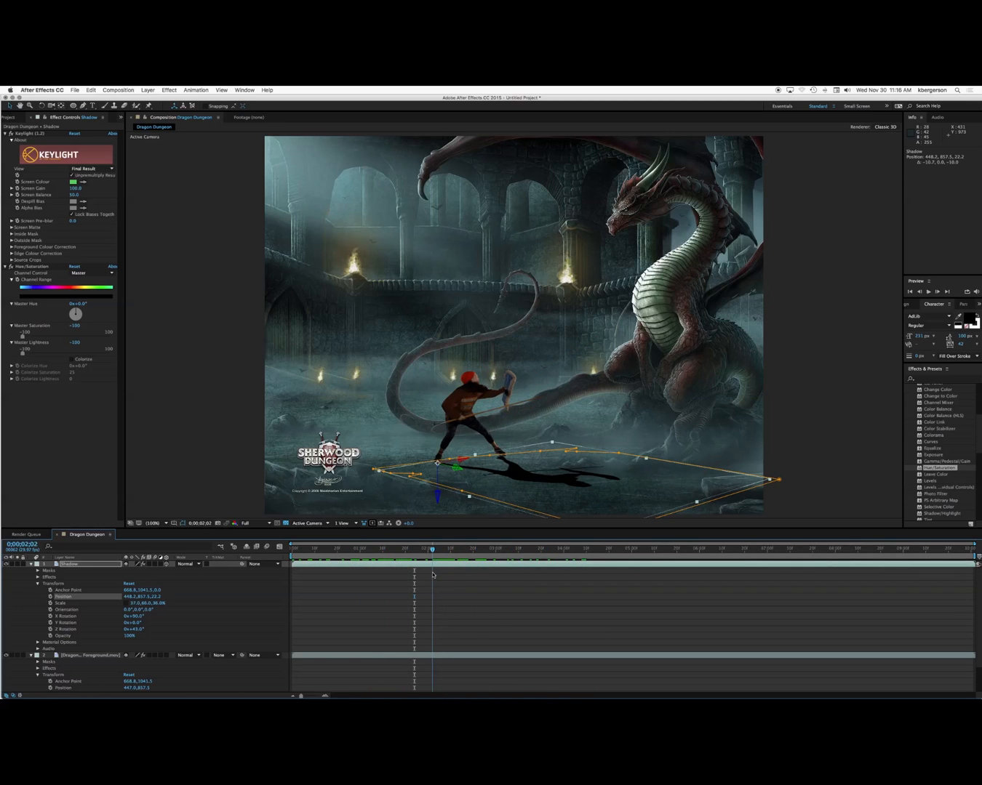
Apply Fast Blur to the Shadow layer and set its Blurriness to 70
{"action": "left_click", "coordinate": [92, 565]}
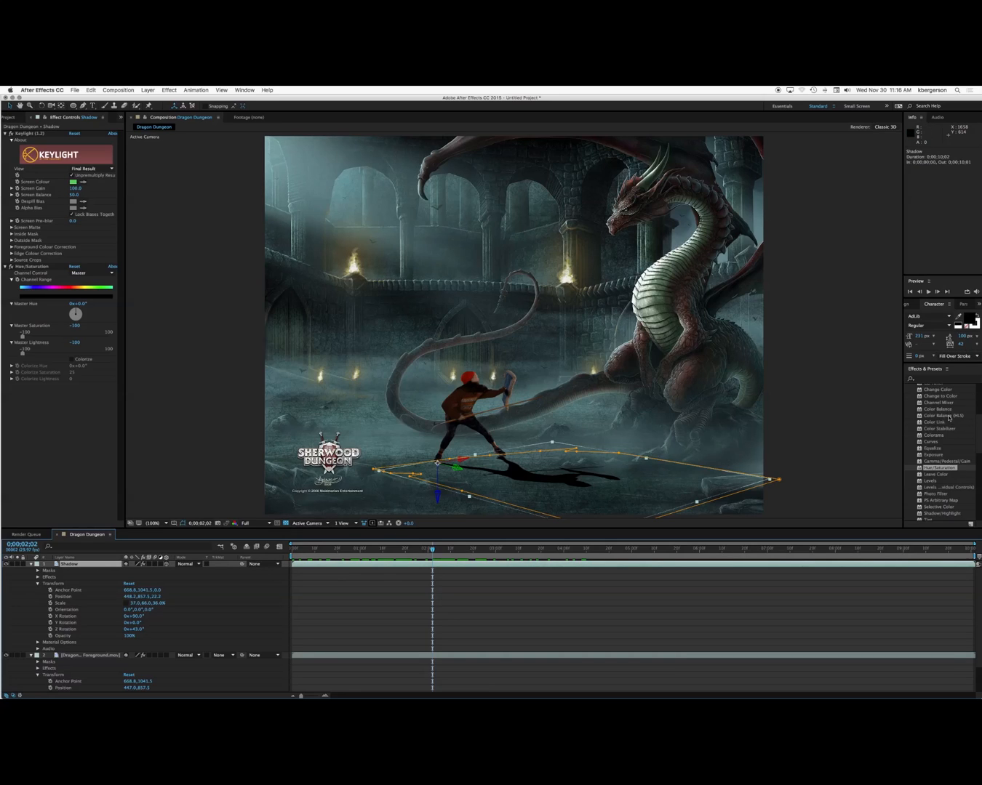
{"action": "scroll", "coordinate": [948, 416], "scroll_direction": "up", "scroll_amount": 5}
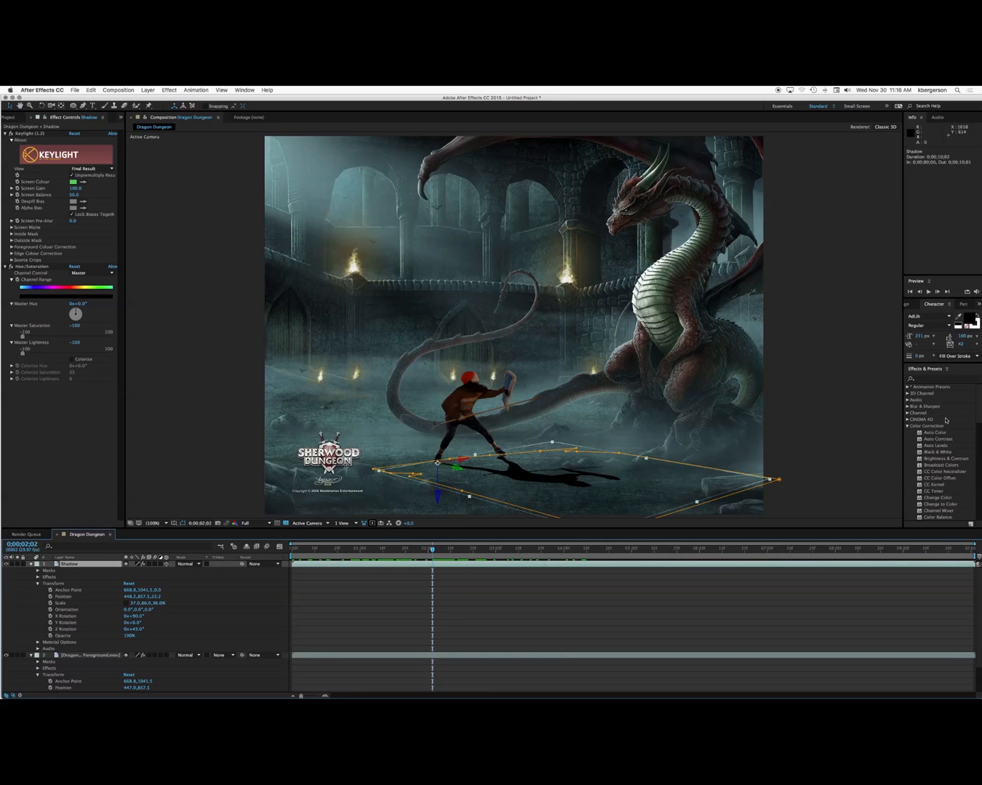
{"action": "left_click", "coordinate": [906, 407]}
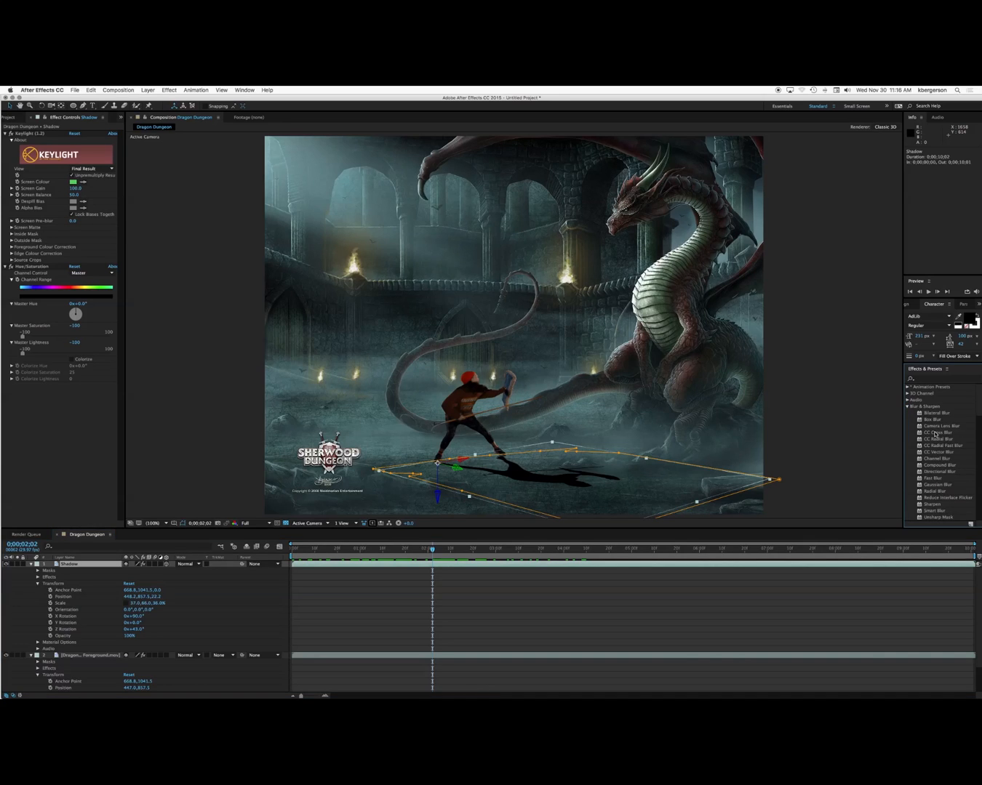
{"action": "scroll", "coordinate": [934, 433], "scroll_direction": "down", "scroll_amount": 2}
{"action": "left_click_drag", "start_coordinate": [919, 452], "coordinate": [807, 564]}
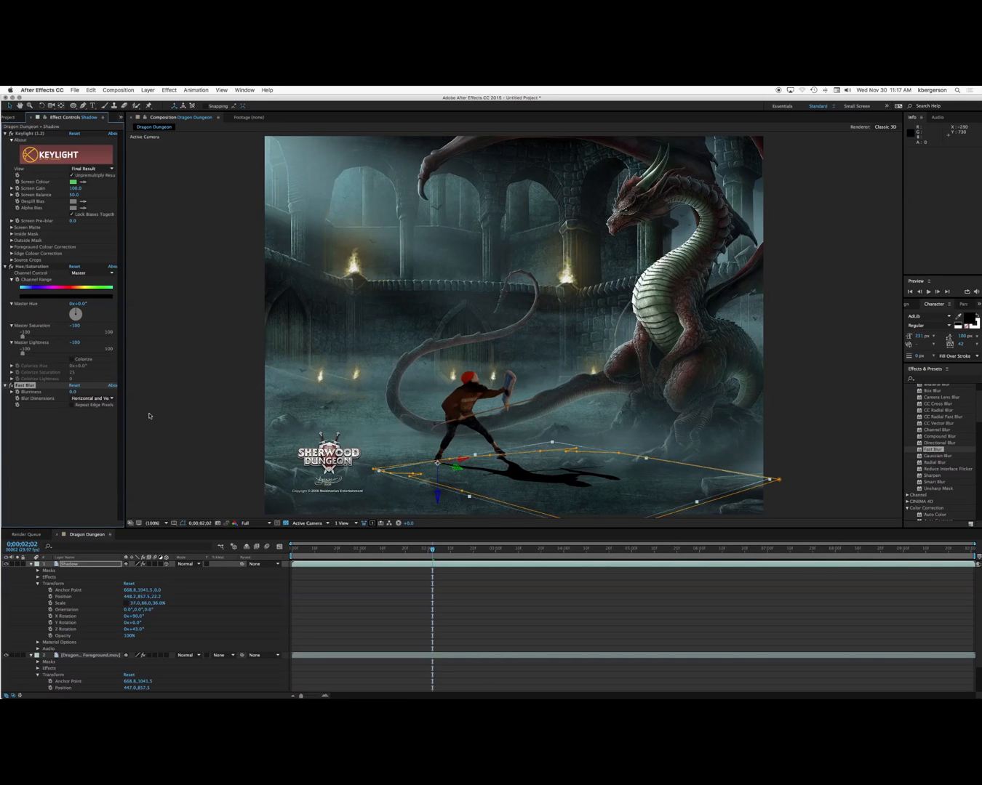
{"action": "left_click", "coordinate": [74, 392]}
{"action": "key", "text": "Return"}
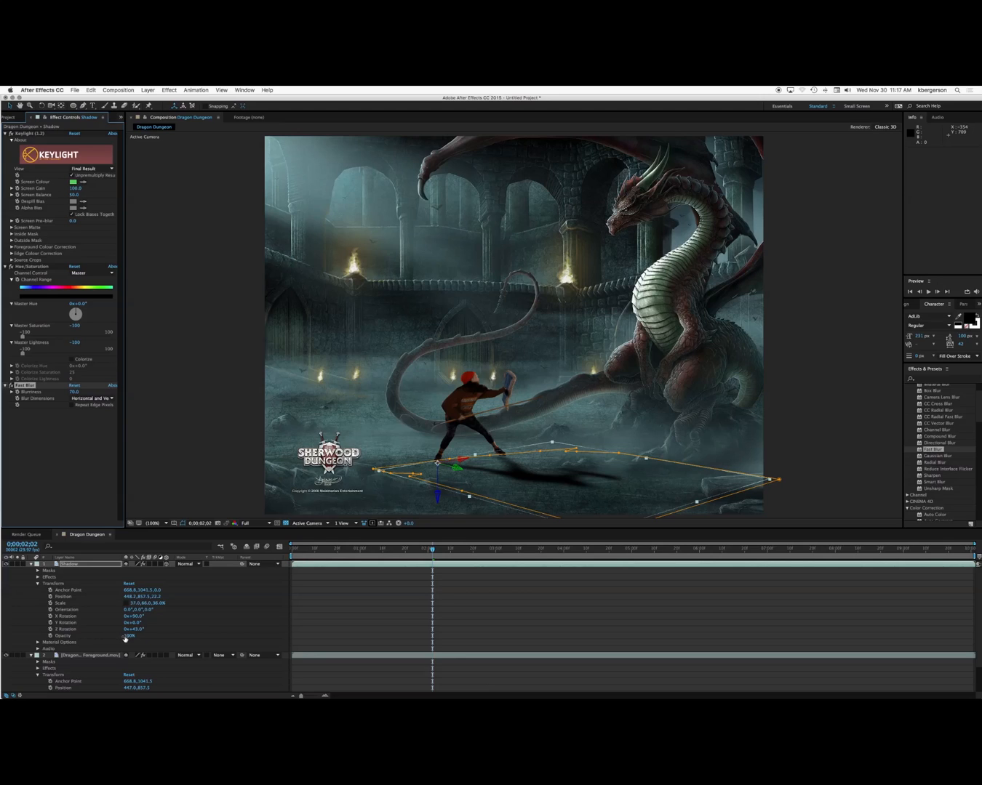
Lower the Shadow layer's Opacity to 61% and play back the composition to check the softened shadow
{"action": "left_click_drag", "start_coordinate": [129, 636], "coordinate": [114, 638]}
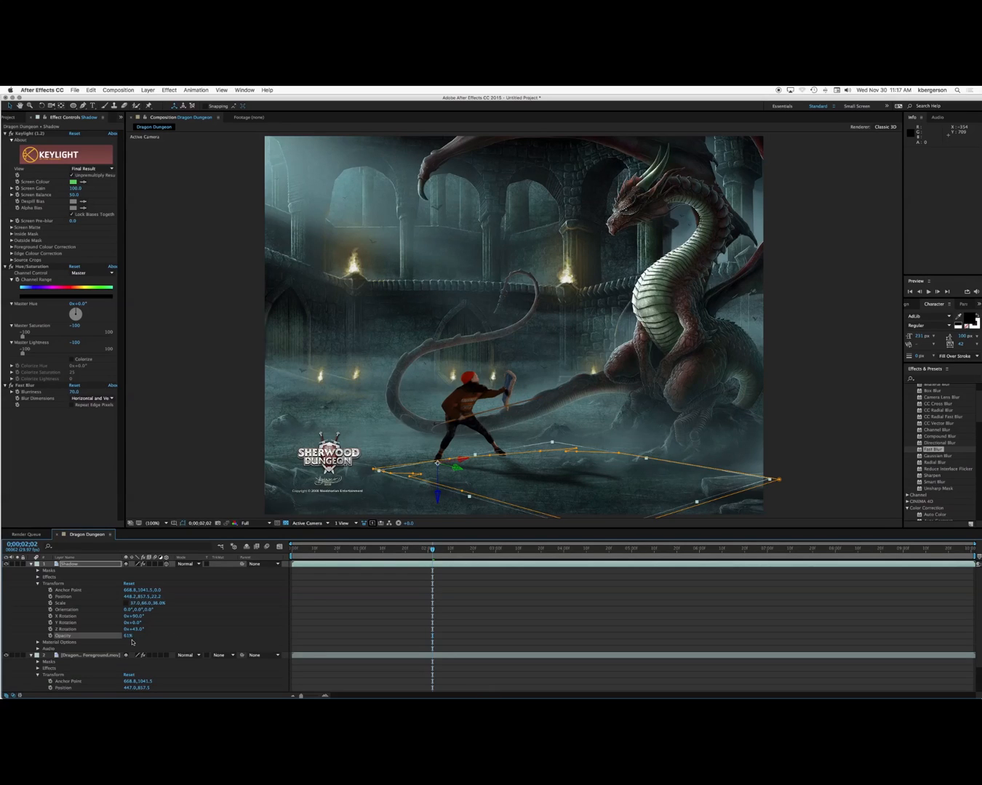
{"action": "key", "text": "space"}
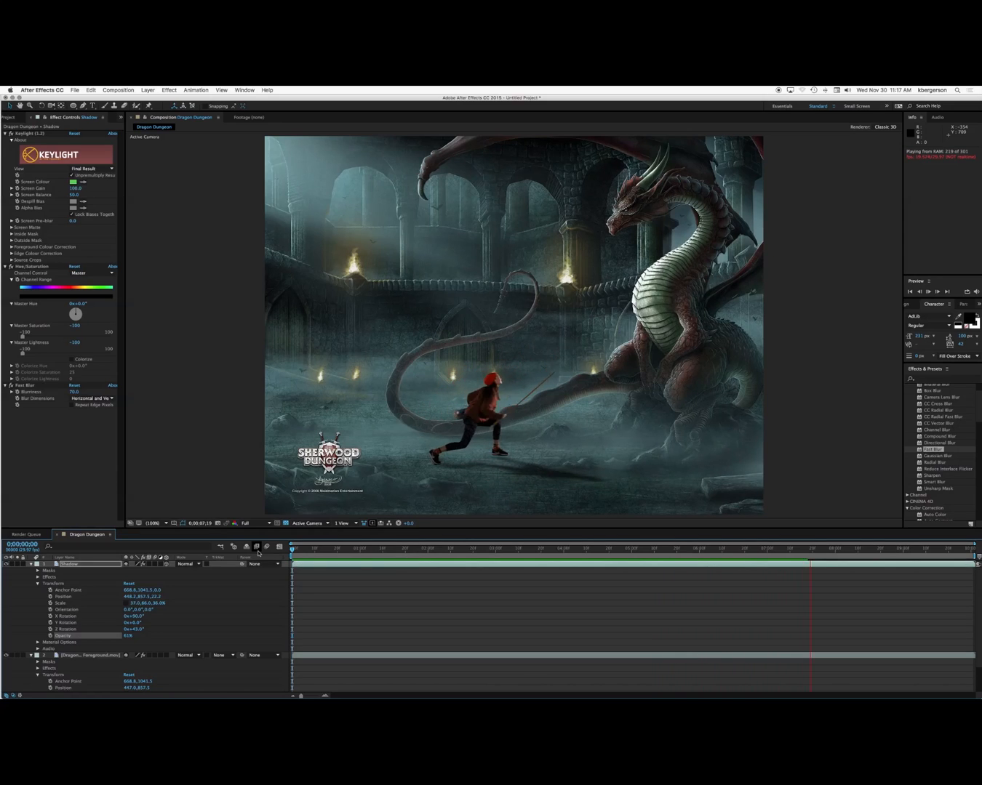
{"action": "key", "text": "space"}
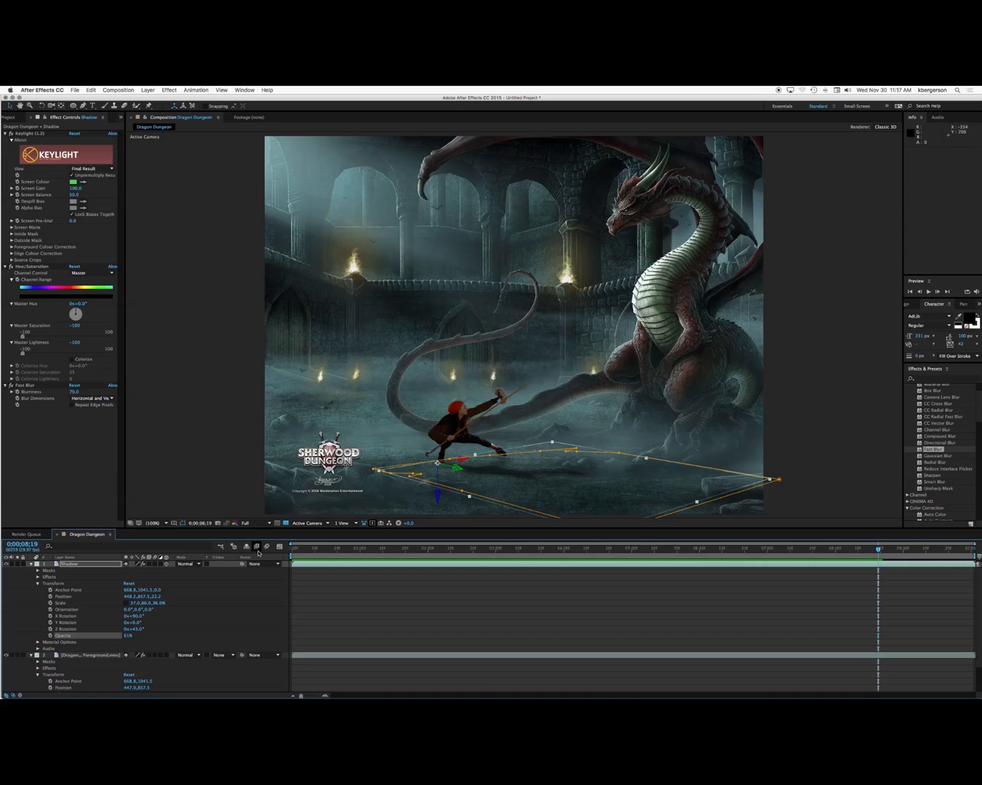
Apply SA Color Finesse 3 to the Dragon Slayer Foreground layer and open its full interface
{"action": "left_click", "coordinate": [30, 654]}
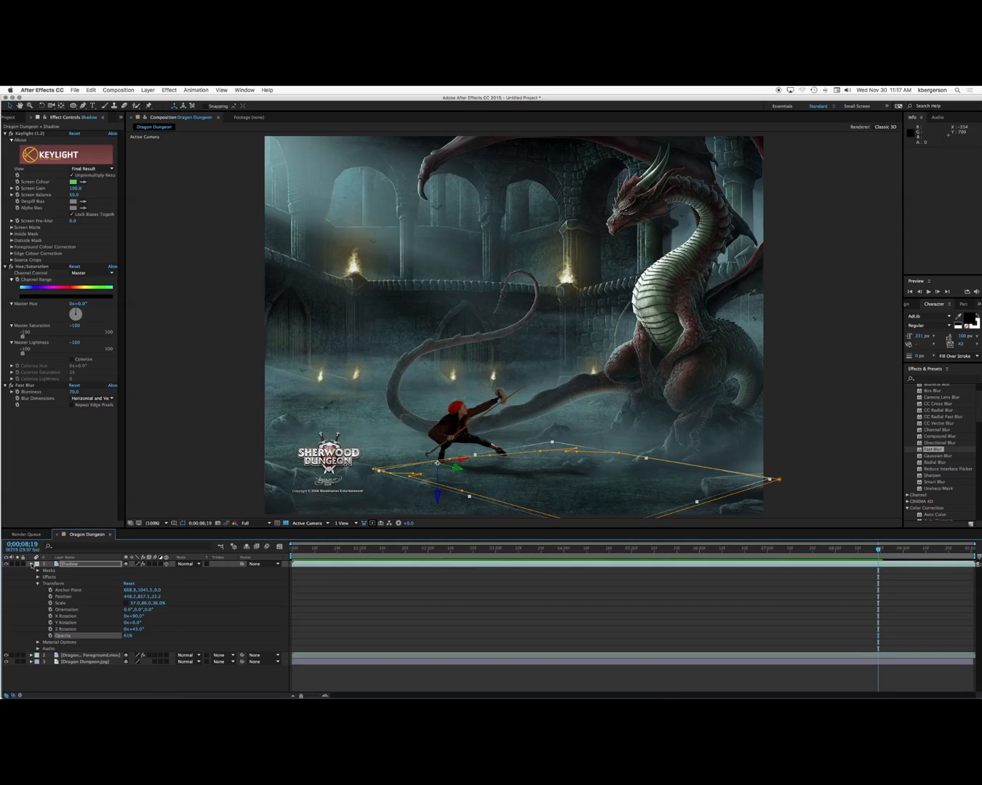
{"action": "left_click", "coordinate": [32, 564]}
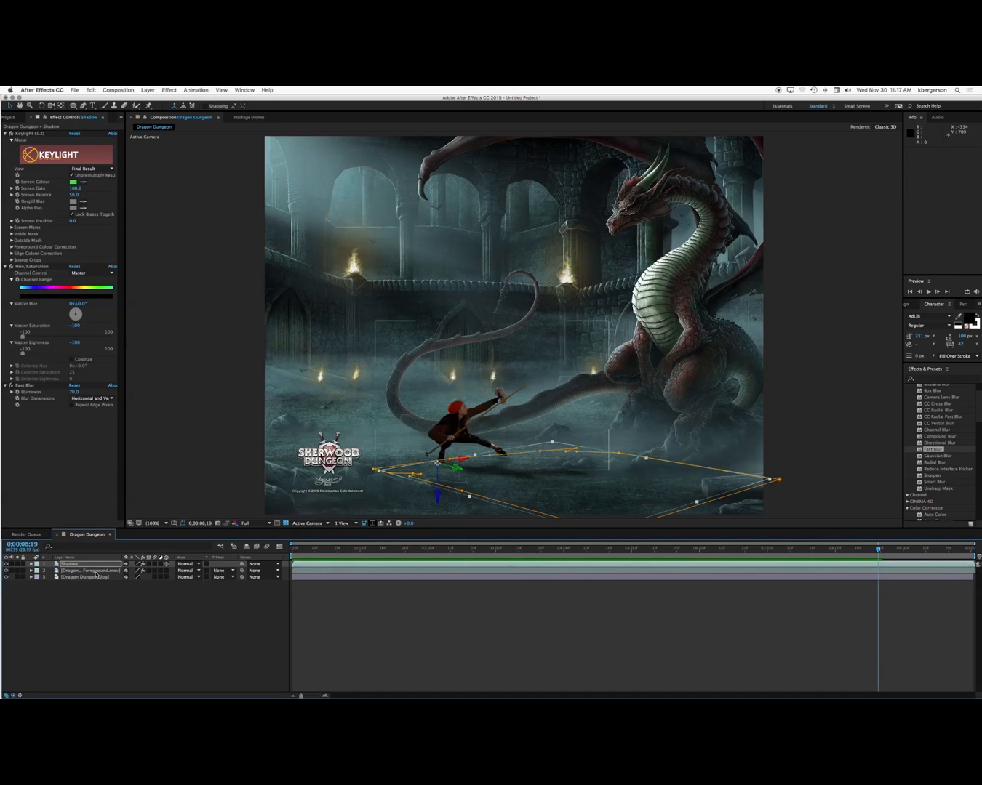
{"action": "left_click", "coordinate": [97, 573]}
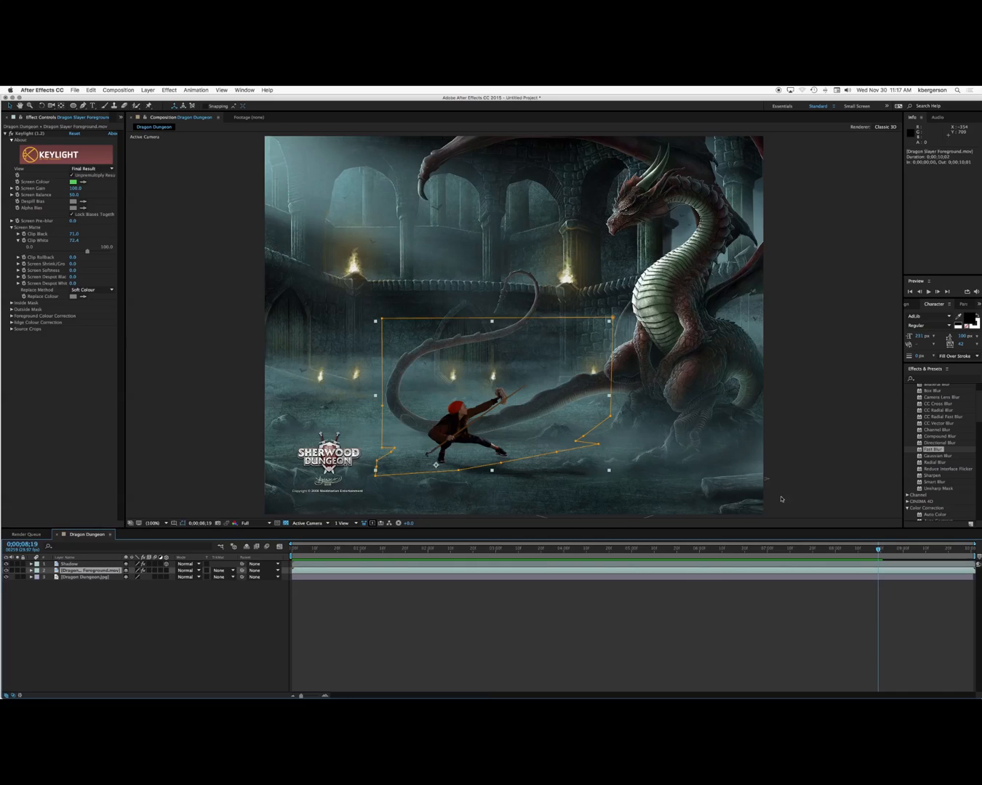
{"action": "scroll", "coordinate": [951, 483], "scroll_direction": "down", "scroll_amount": 15}
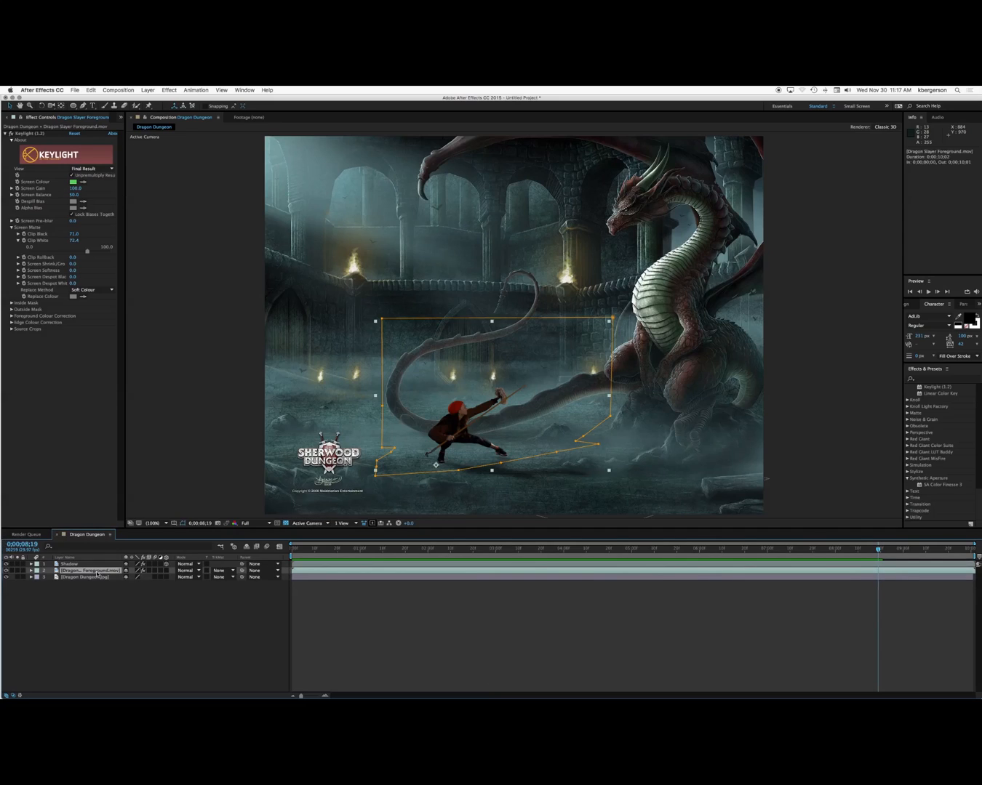
{"action": "double_click", "coordinate": [920, 485]}
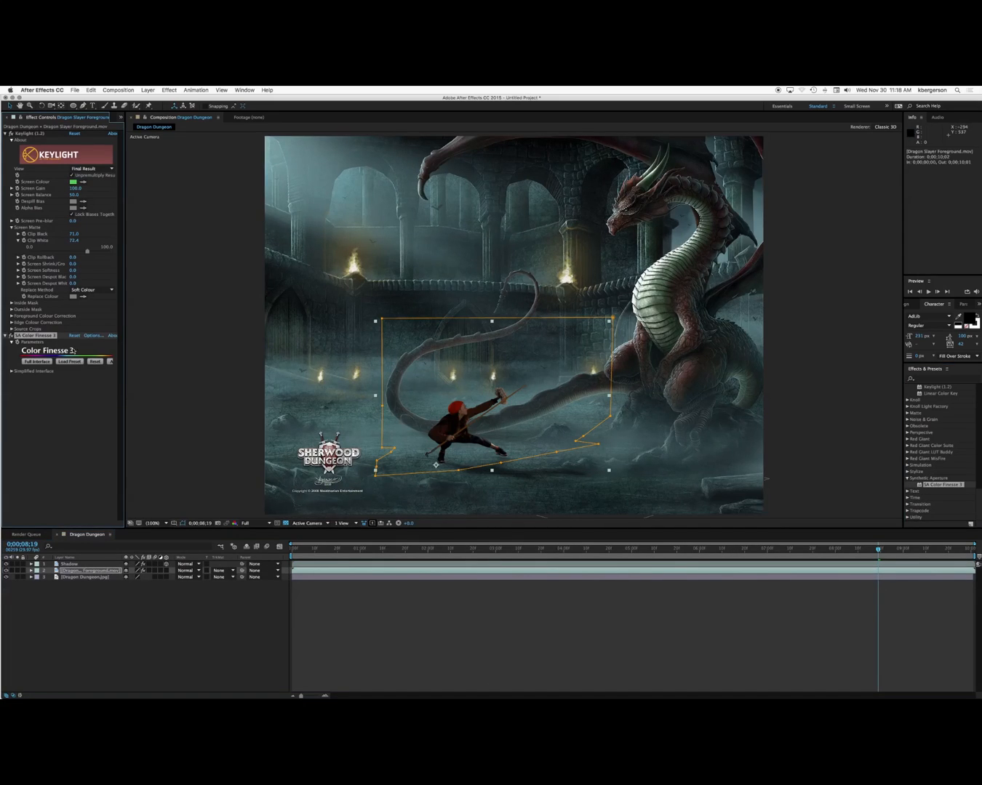
{"action": "left_click", "coordinate": [36, 362]}
{"action": "left_click", "coordinate": [36, 362]}
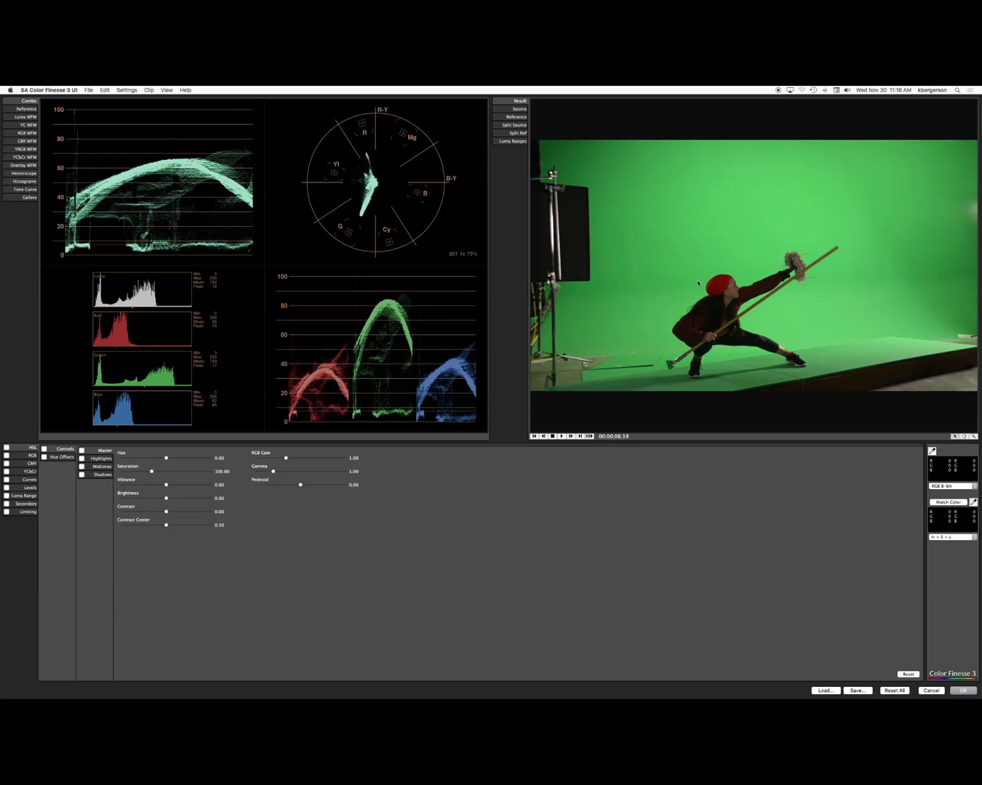
Import Dragon Dungeon.jpg from the GS Tutorial assets folder into the Color Finesse gallery and load it as the reference image
{"action": "left_click", "coordinate": [28, 199]}
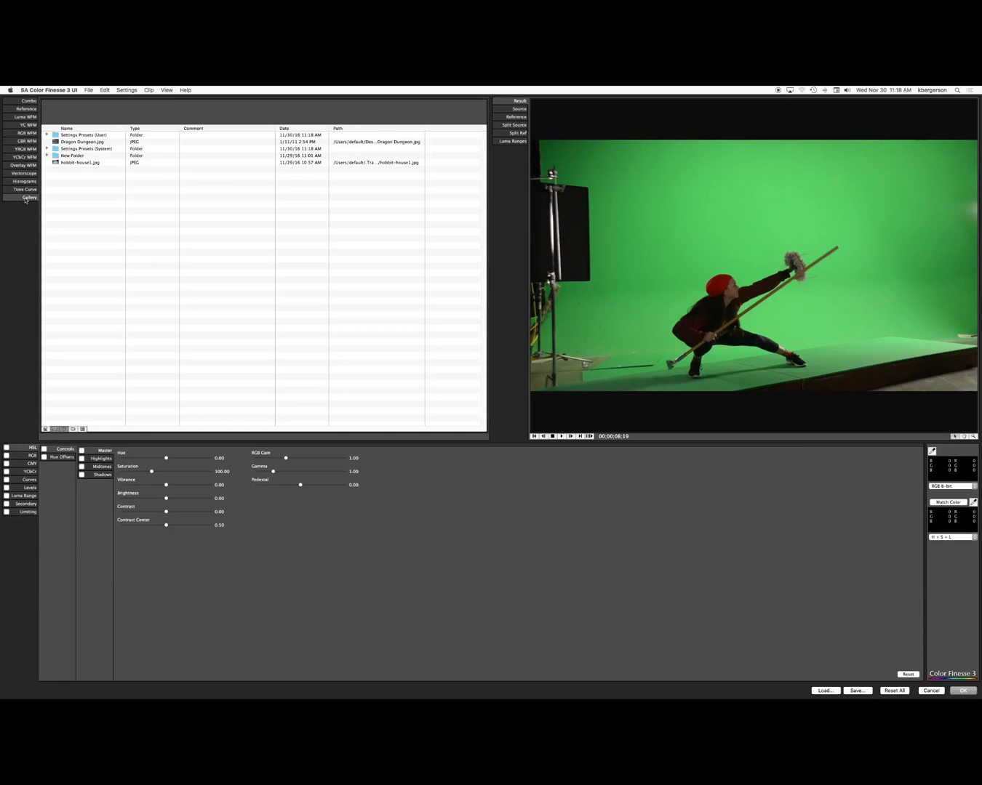
{"action": "left_click", "coordinate": [45, 429]}
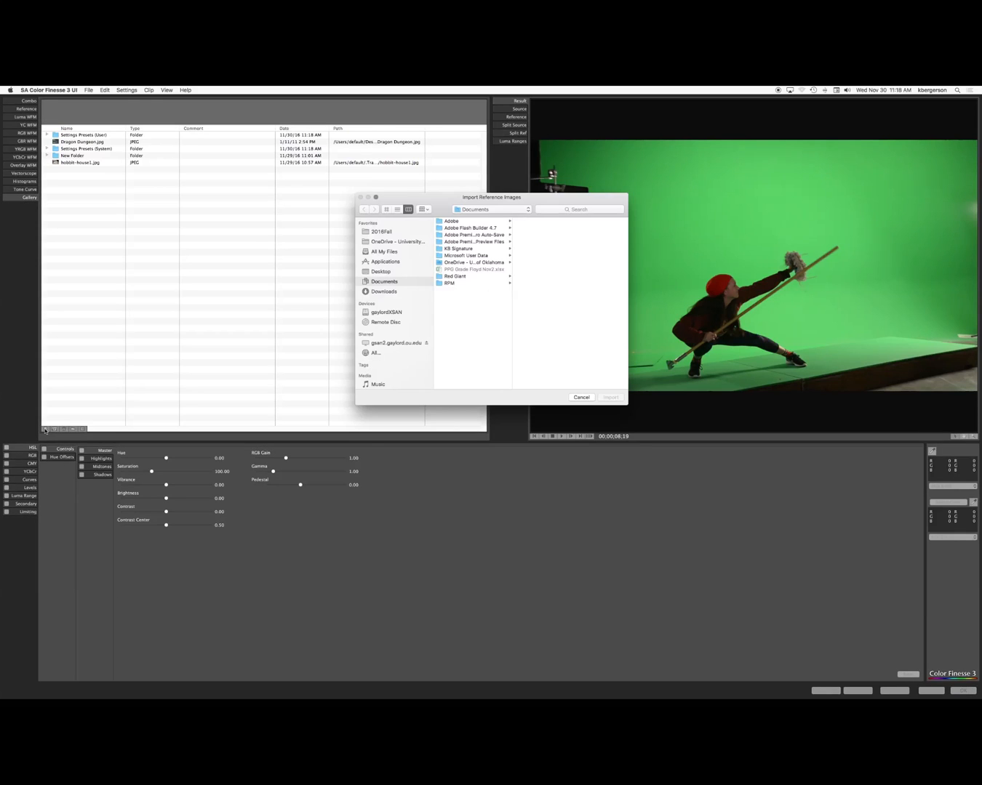
{"action": "left_click", "coordinate": [383, 274]}
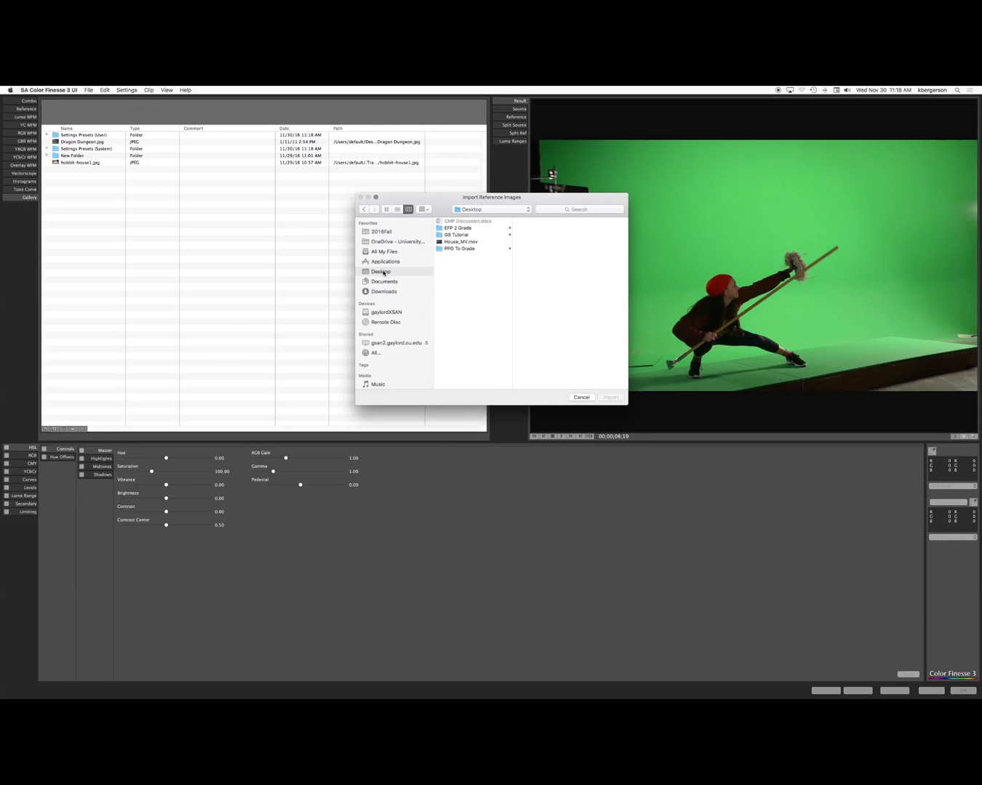
{"action": "left_click", "coordinate": [461, 235]}
{"action": "left_click", "coordinate": [534, 227]}
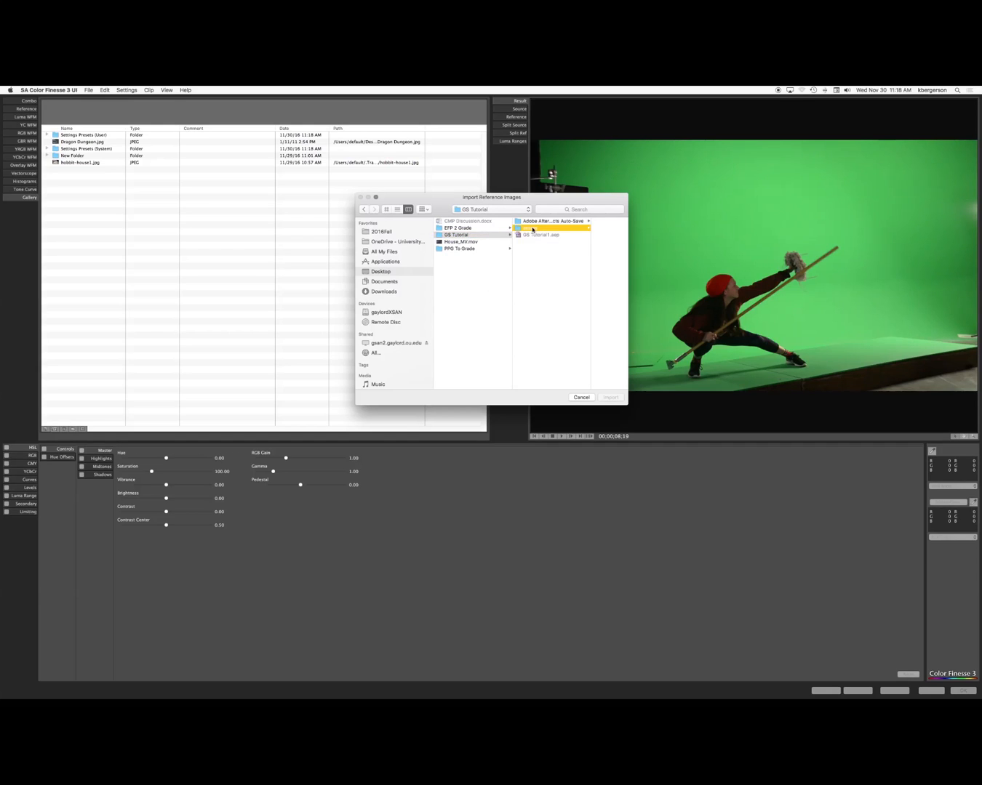
{"action": "left_click", "coordinate": [586, 222]}
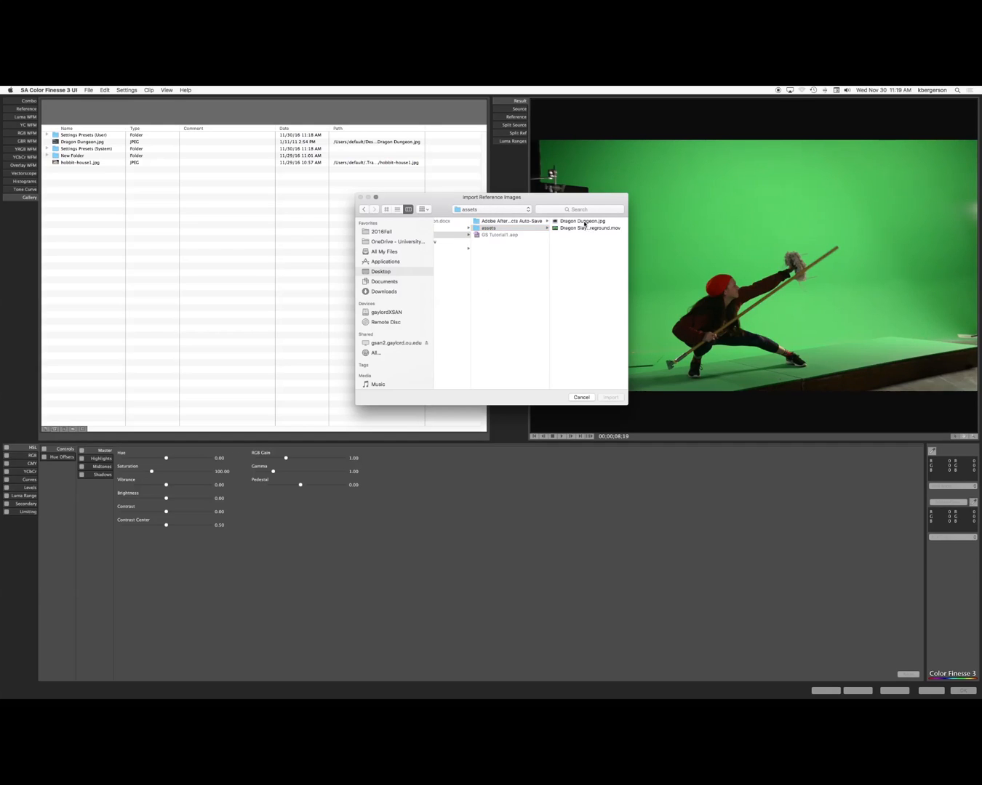
{"action": "left_click", "coordinate": [610, 398]}
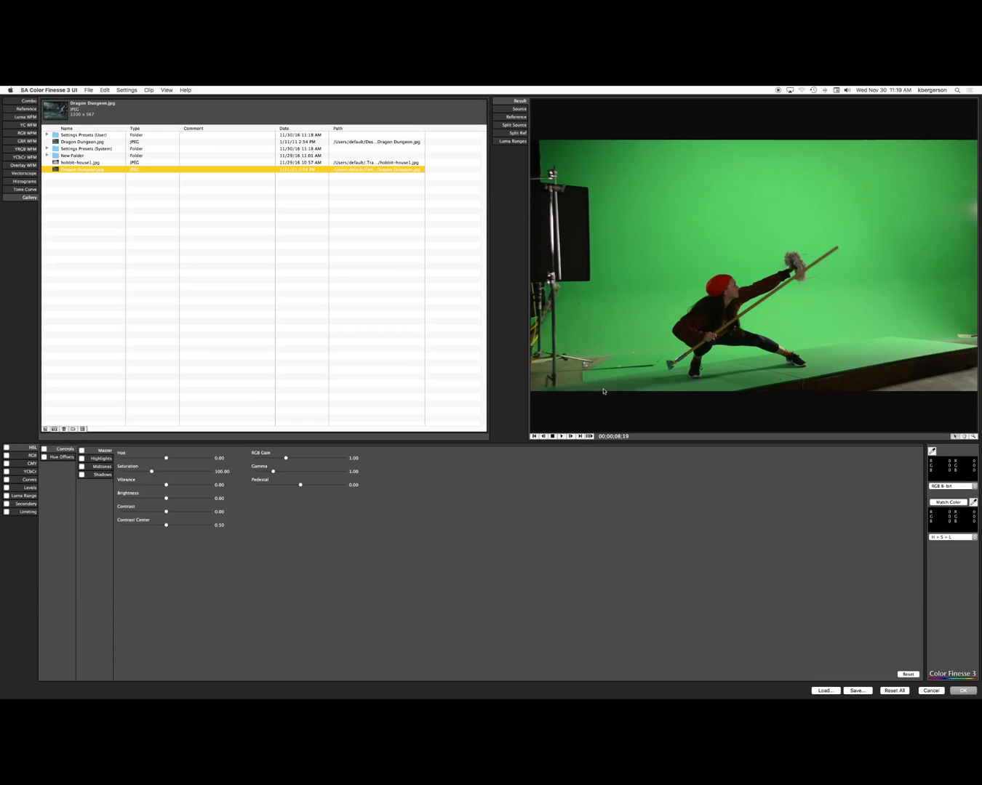
{"action": "left_click", "coordinate": [53, 429]}
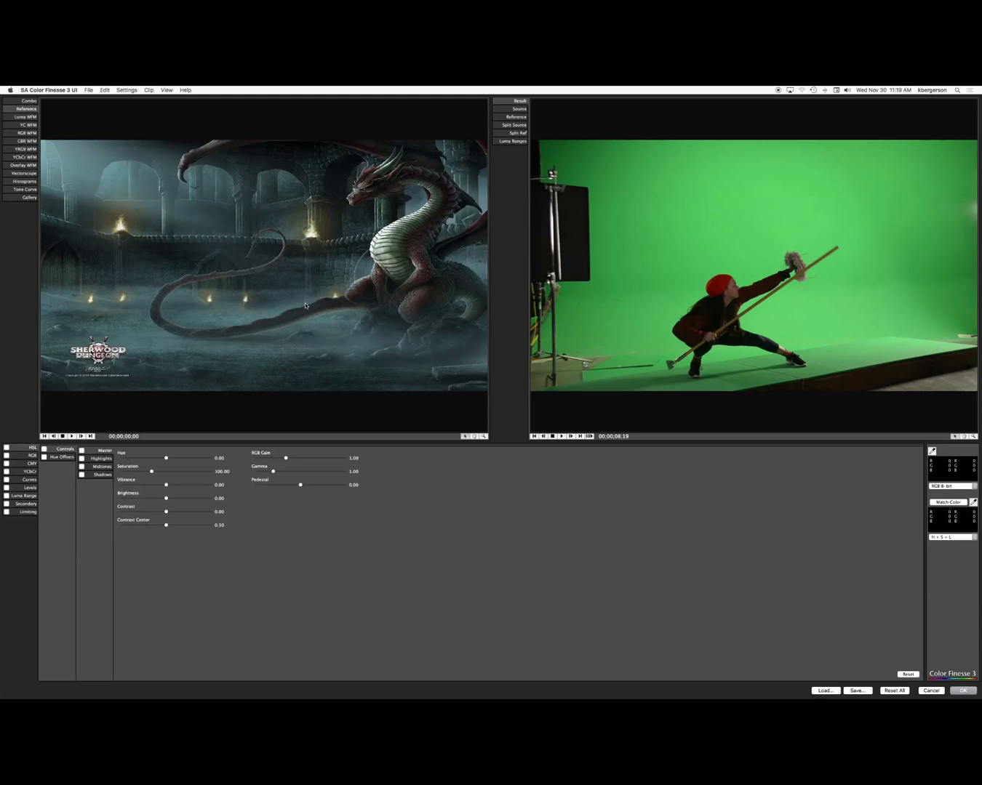
Compare the footage with the reference in an angled Split Ref view near the performer and display the Combo scopes
{"action": "left_click", "coordinate": [522, 133]}
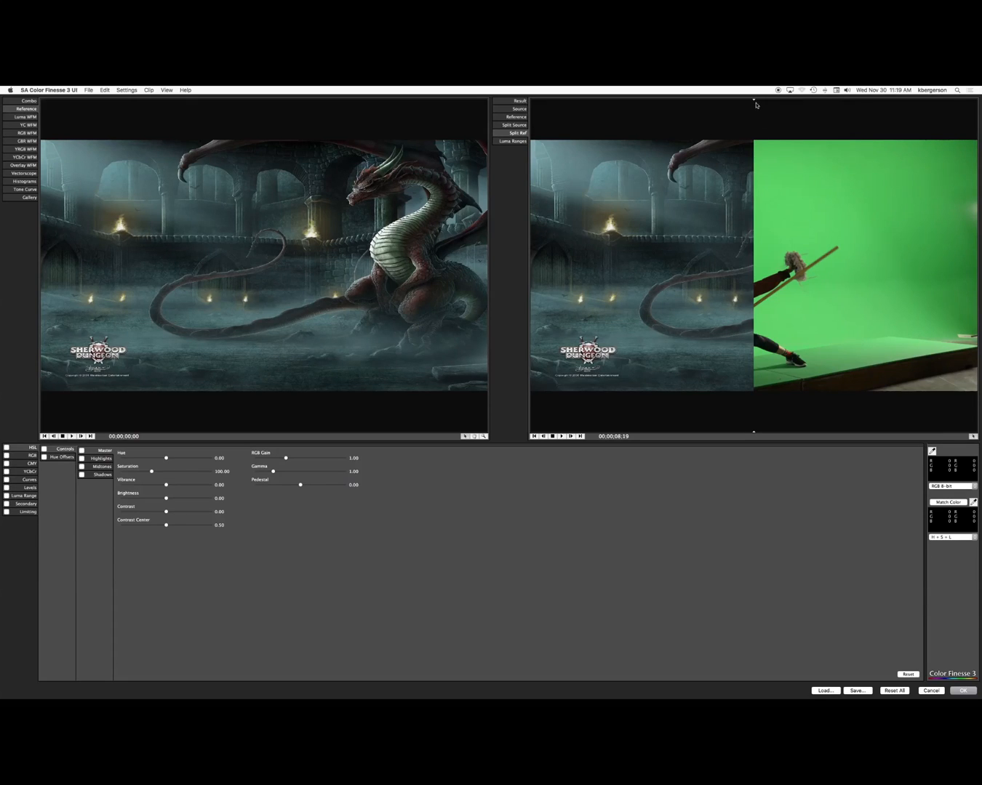
{"action": "left_click_drag", "start_coordinate": [754, 99], "coordinate": [682, 112]}
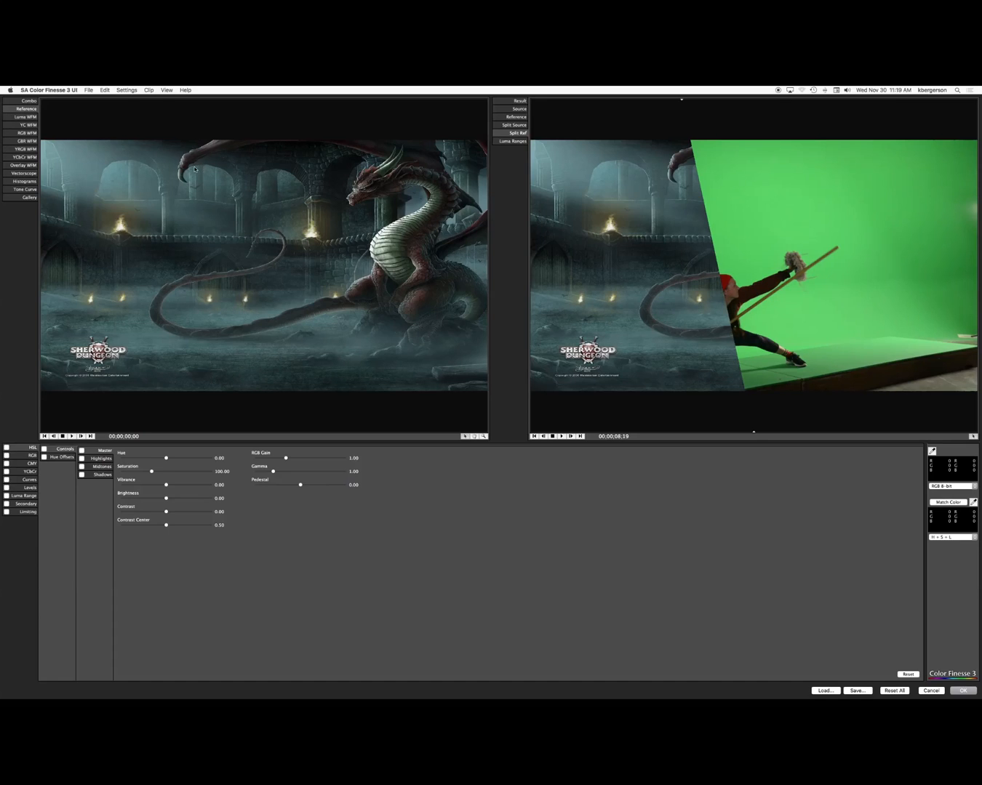
{"action": "left_click", "coordinate": [28, 101]}
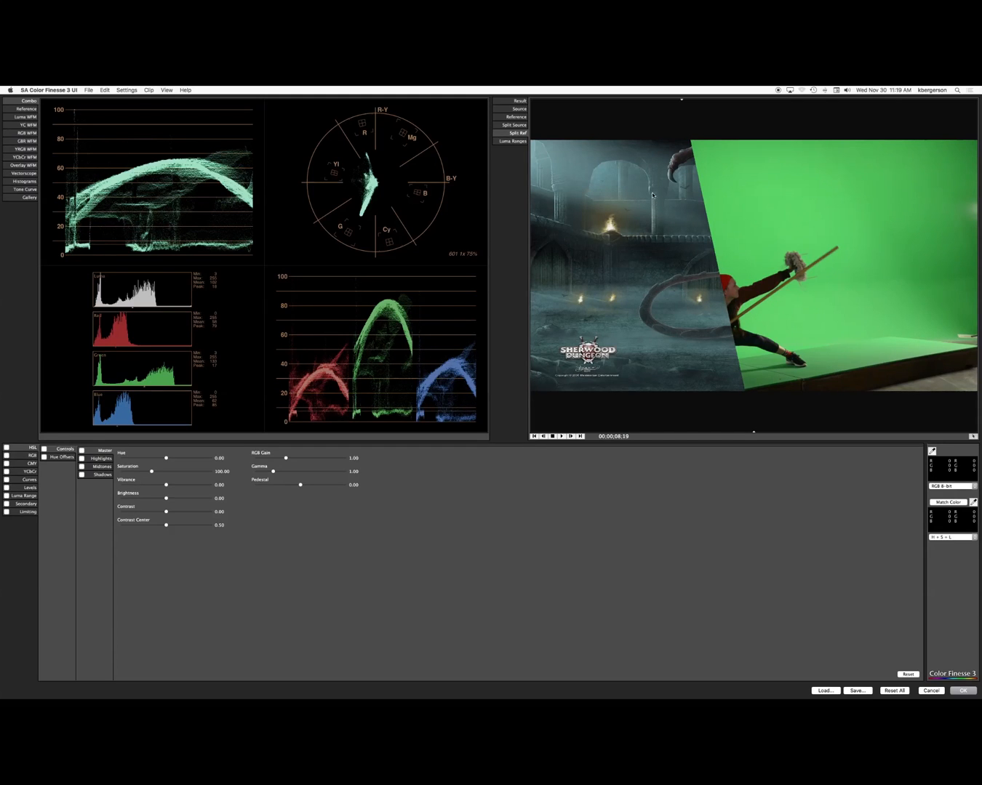
{"action": "left_click", "coordinate": [681, 100]}
{"action": "mouse_move", "coordinate": [681, 100]}
{"action": "left_mouse_down"}
{"action": "mouse_move", "coordinate": [816, 98]}
{"action": "mouse_move", "coordinate": [686, 121]}
{"action": "left_mouse_up"}
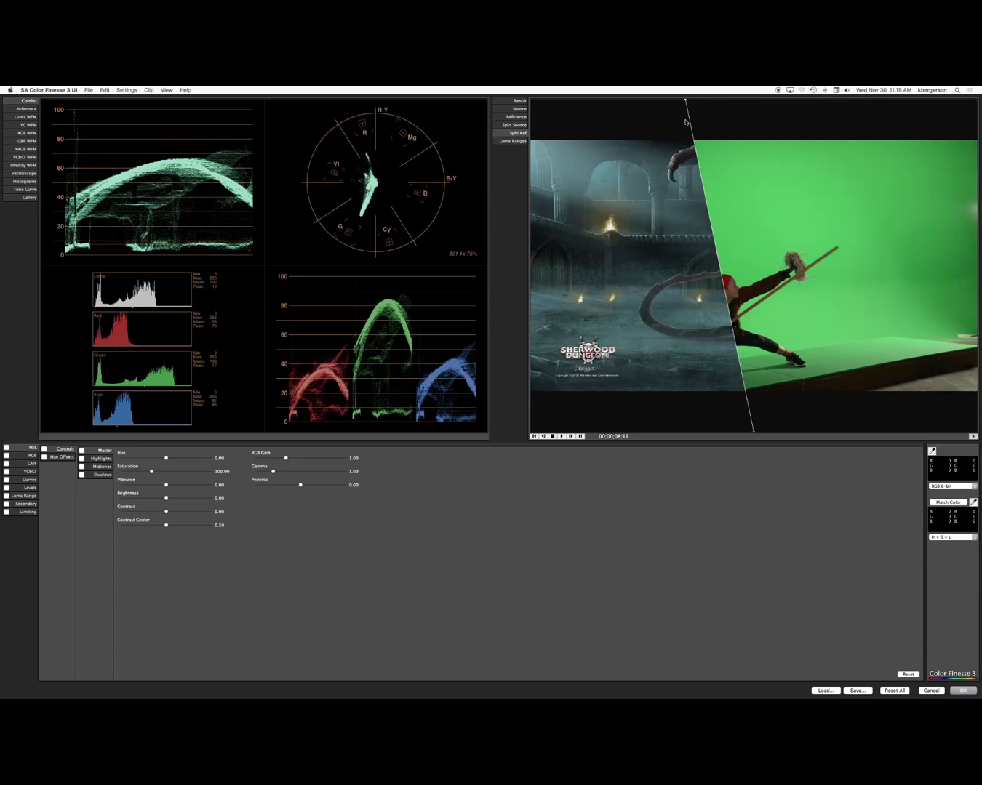
In Color Finesse's RGB Master controls, lower the Master Gamma to 0.78
{"action": "left_click", "coordinate": [22, 456]}
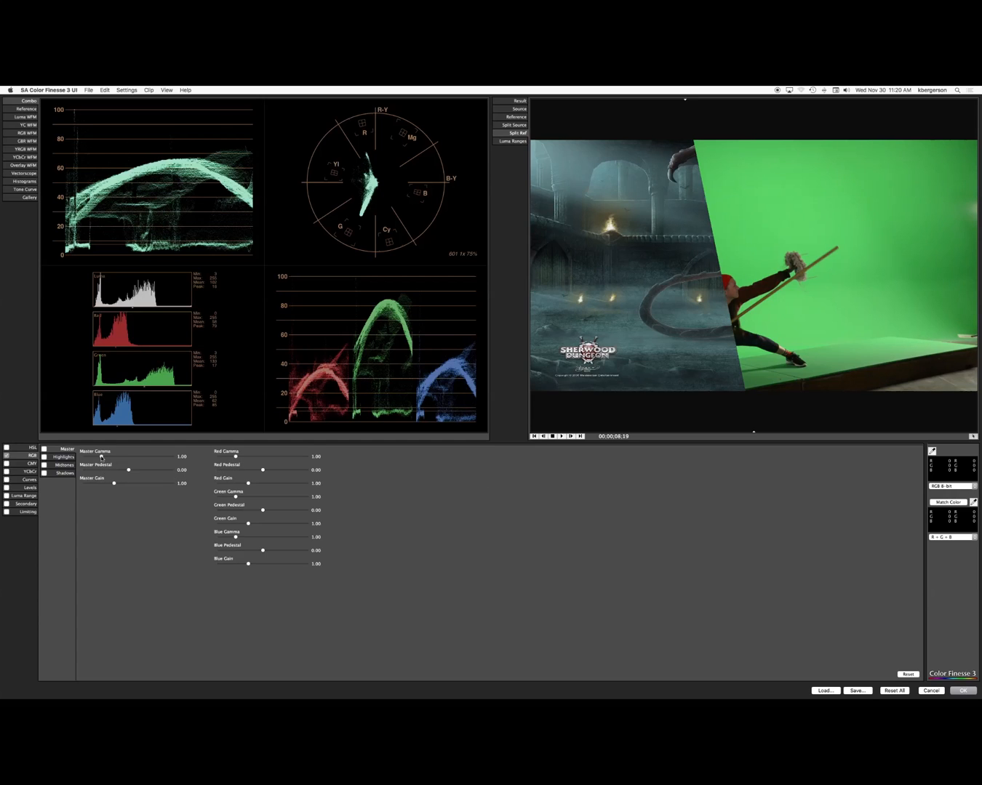
{"action": "left_click_drag", "start_coordinate": [101, 457], "coordinate": [97, 458]}
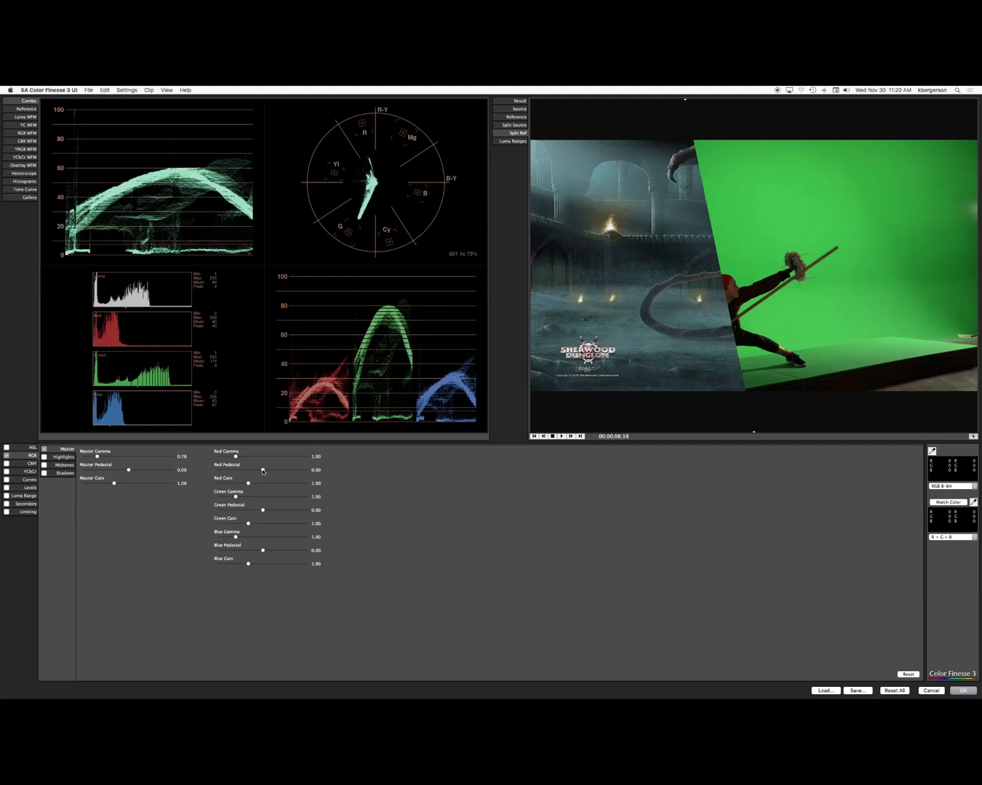
Try a Master Red Pedestal of 0.28 and a Red Gain of 1.32, restoring each to its default
{"action": "left_click_drag", "start_coordinate": [263, 471], "coordinate": [274, 472]}
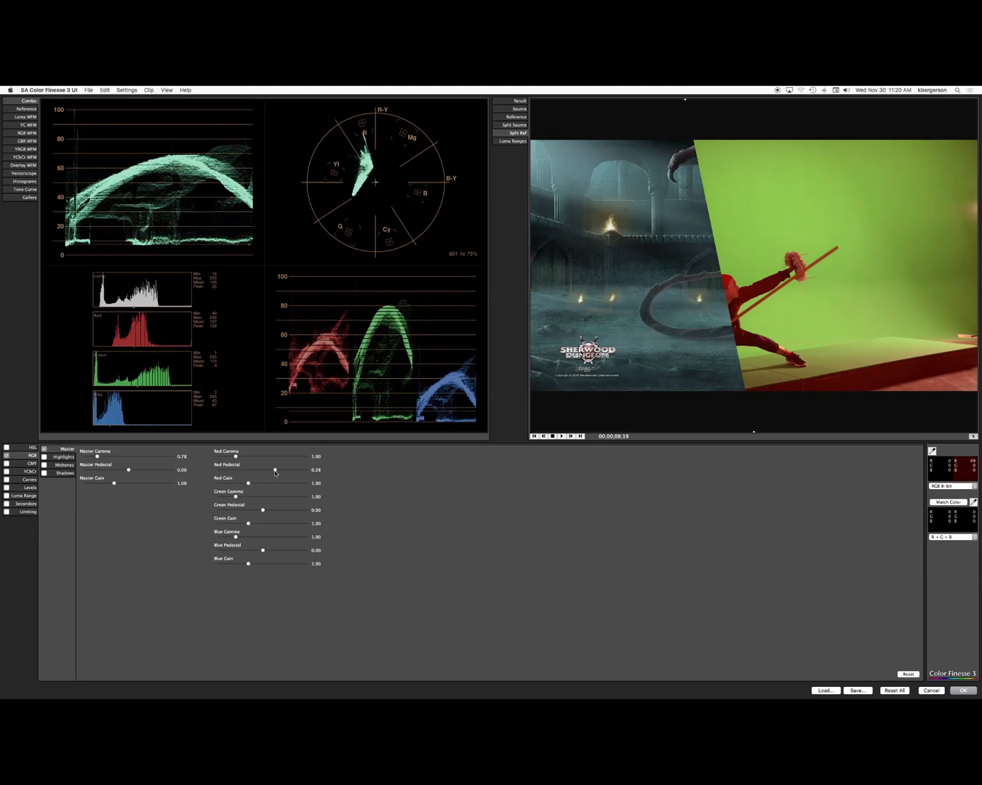
{"action": "left_click", "coordinate": [317, 470]}
{"action": "type", "text": "0"}
{"action": "key", "text": "Return"}
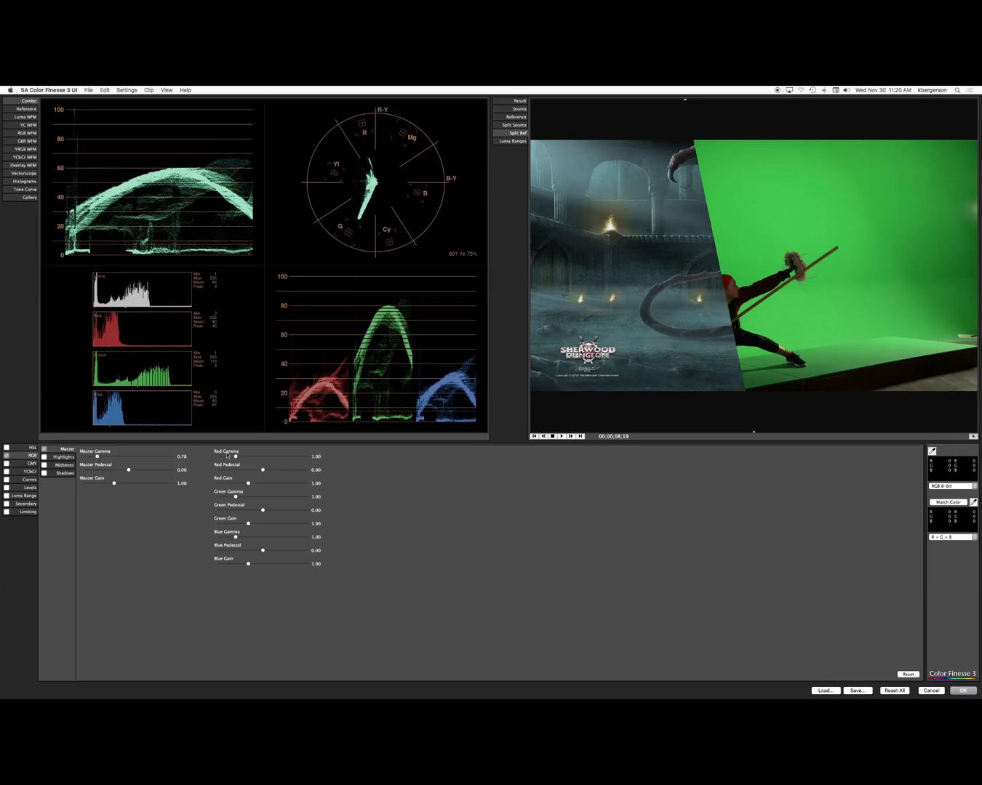
{"action": "mouse_move", "coordinate": [248, 484]}
{"action": "left_mouse_down"}
{"action": "mouse_move", "coordinate": [273, 487]}
{"action": "mouse_move", "coordinate": [257, 487]}
{"action": "left_mouse_up"}
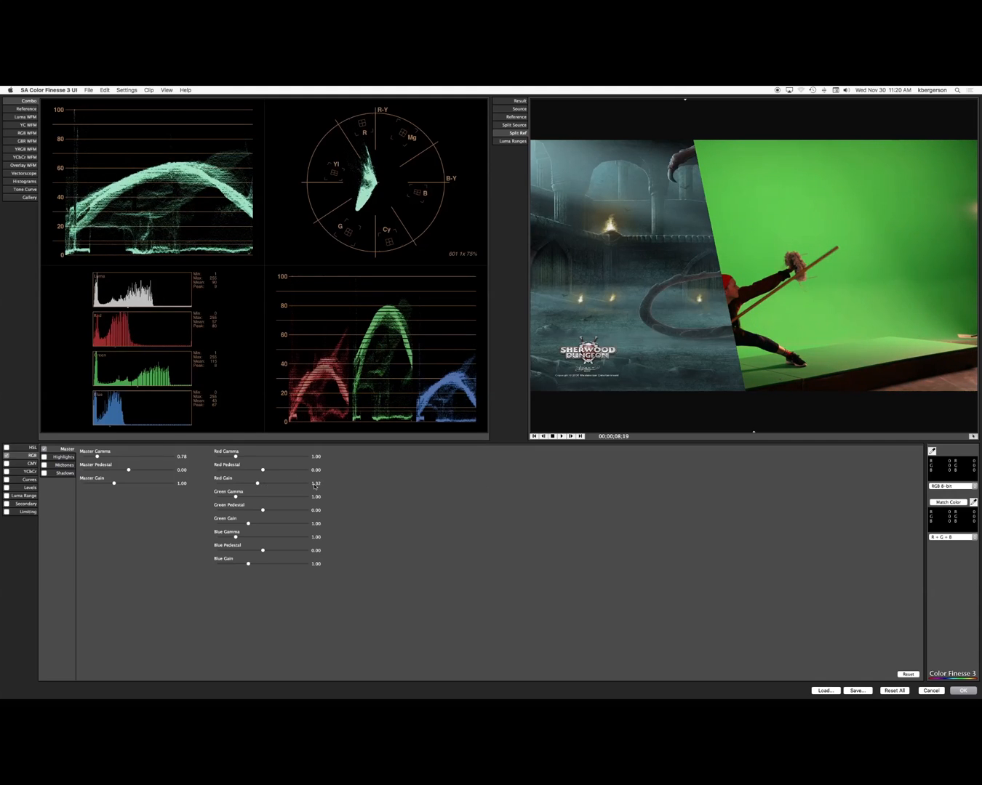
{"action": "key", "text": "super+z"}
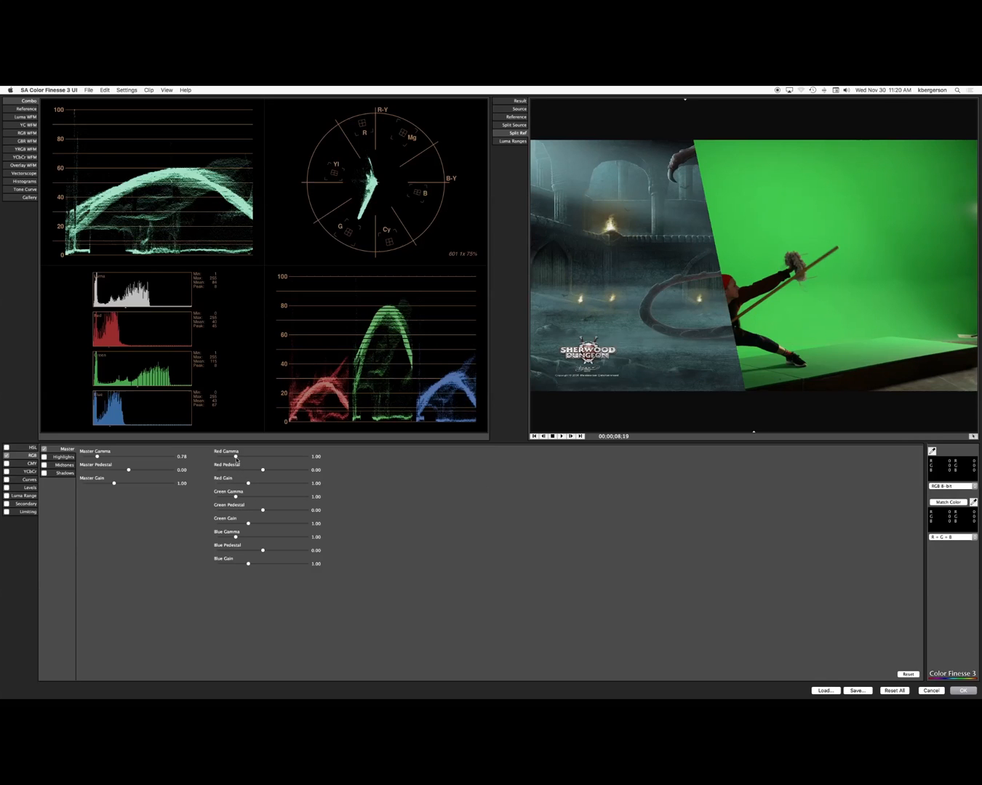
Adjust the RGB Master channels: Red Gamma 0.54, Green Pedestal -0.03 and Blue Gamma 1.23
{"action": "left_click_drag", "start_coordinate": [236, 457], "coordinate": [227, 459]}
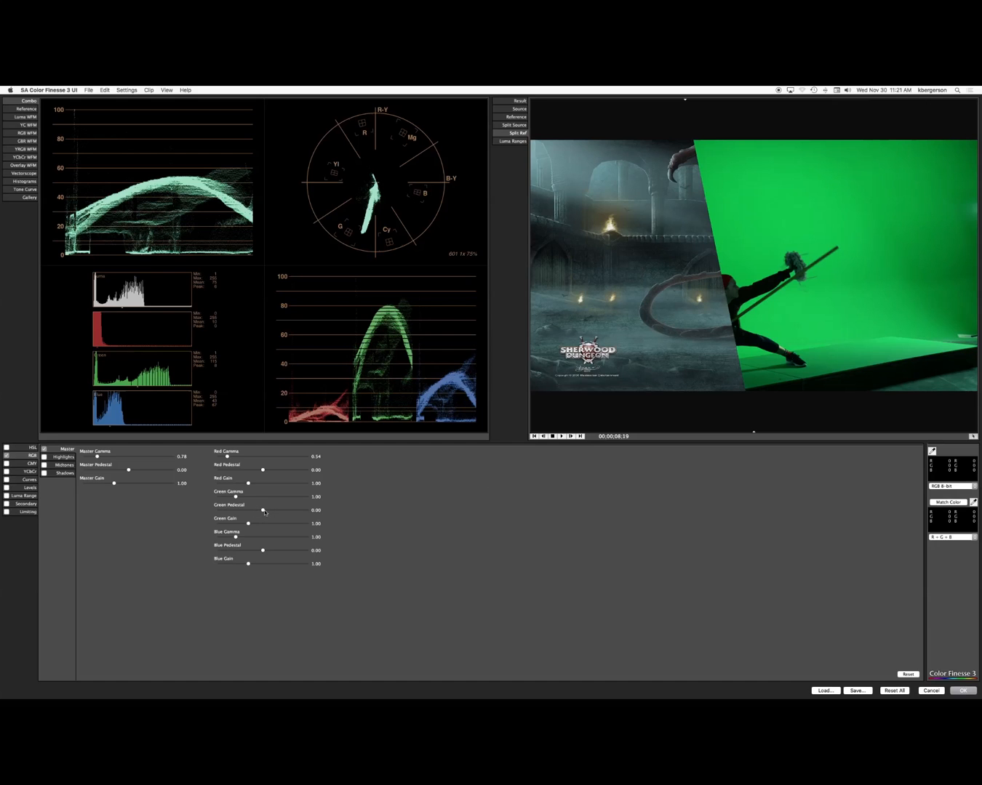
{"action": "left_click_drag", "start_coordinate": [263, 512], "coordinate": [261, 512]}
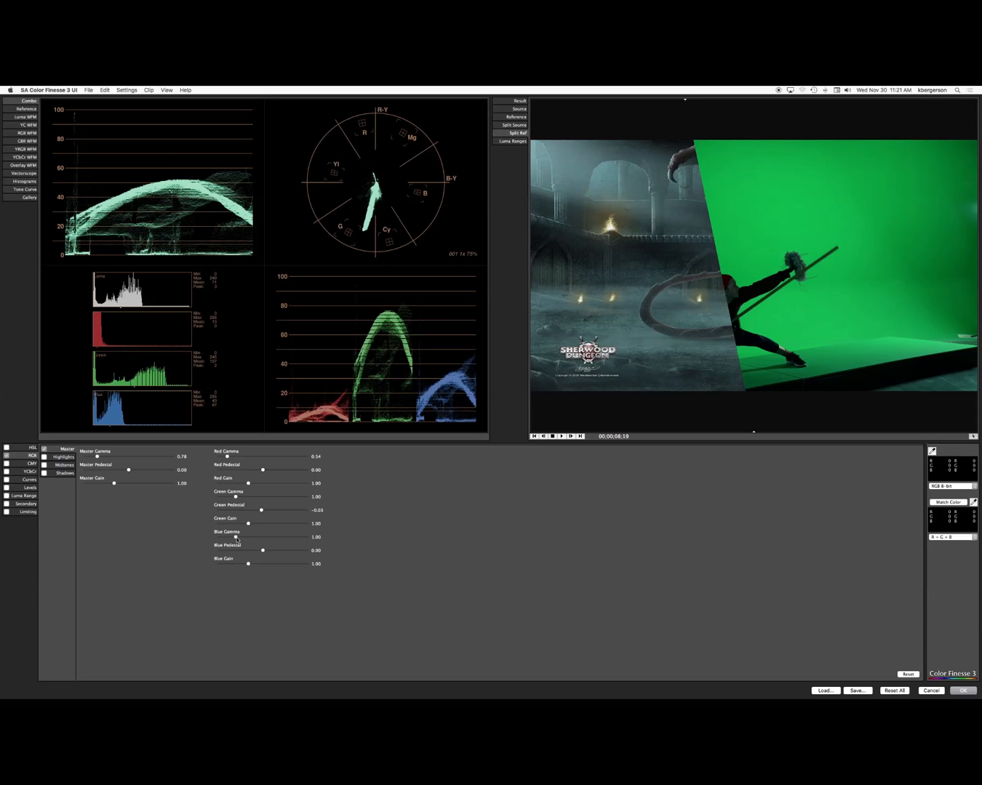
{"action": "left_click_drag", "start_coordinate": [236, 539], "coordinate": [242, 540]}
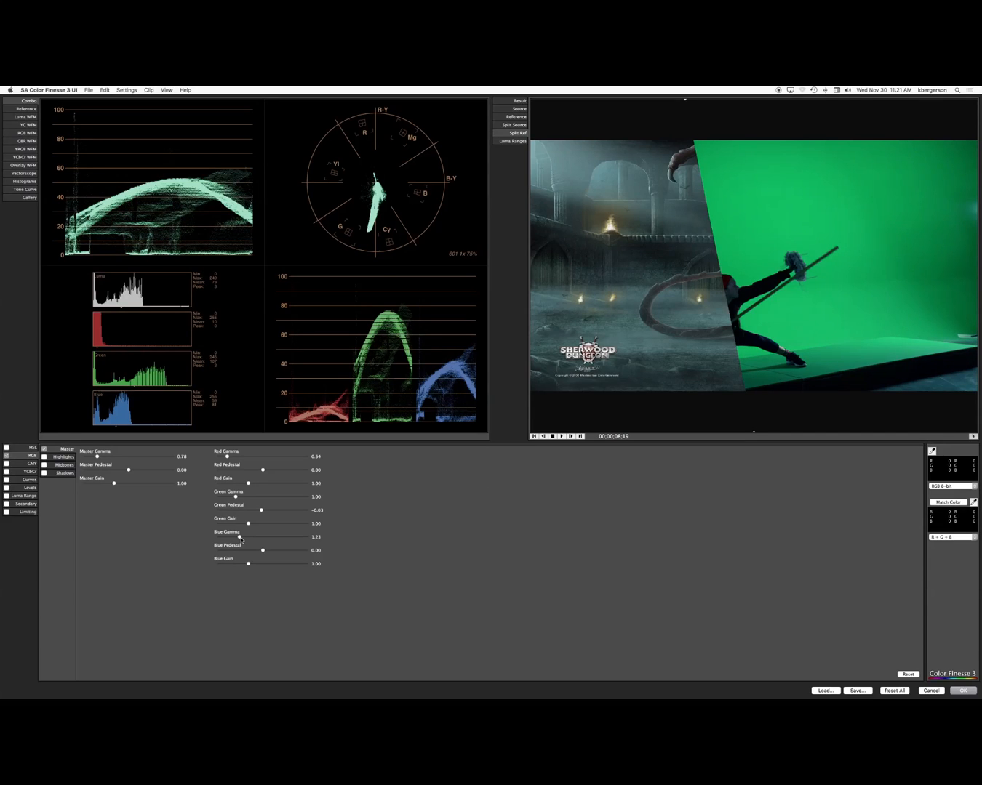
Enable the RGB Midtones correction, set Red Gamma to 2.06 and Red Pedestal to 0.14, and apply the grade
{"action": "left_click", "coordinate": [52, 466]}
{"action": "left_click", "coordinate": [44, 465]}
{"action": "left_click_drag", "start_coordinate": [235, 456], "coordinate": [254, 459]}
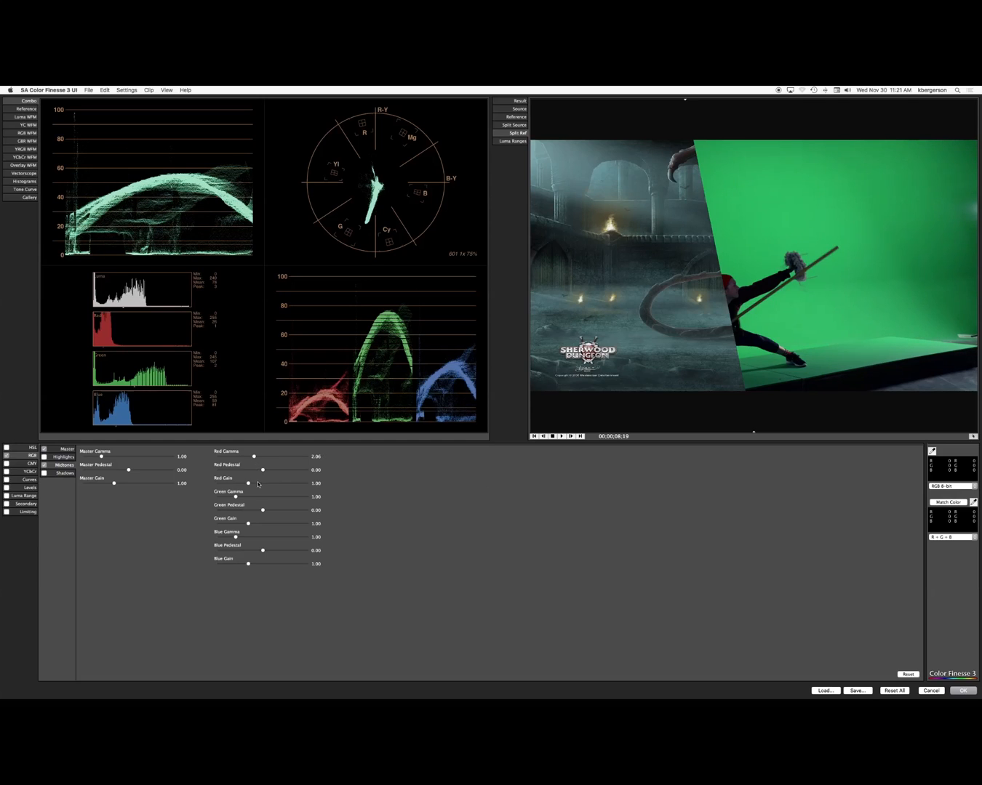
{"action": "left_click_drag", "start_coordinate": [263, 469], "coordinate": [270, 471]}
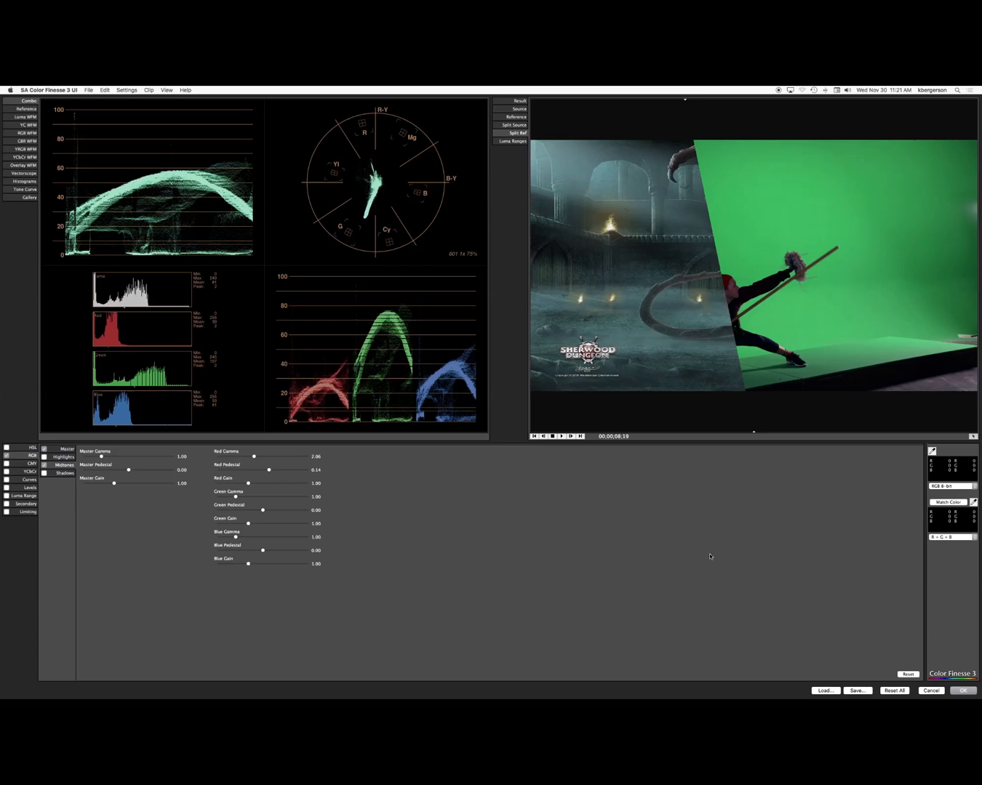
{"action": "left_click", "coordinate": [964, 690]}
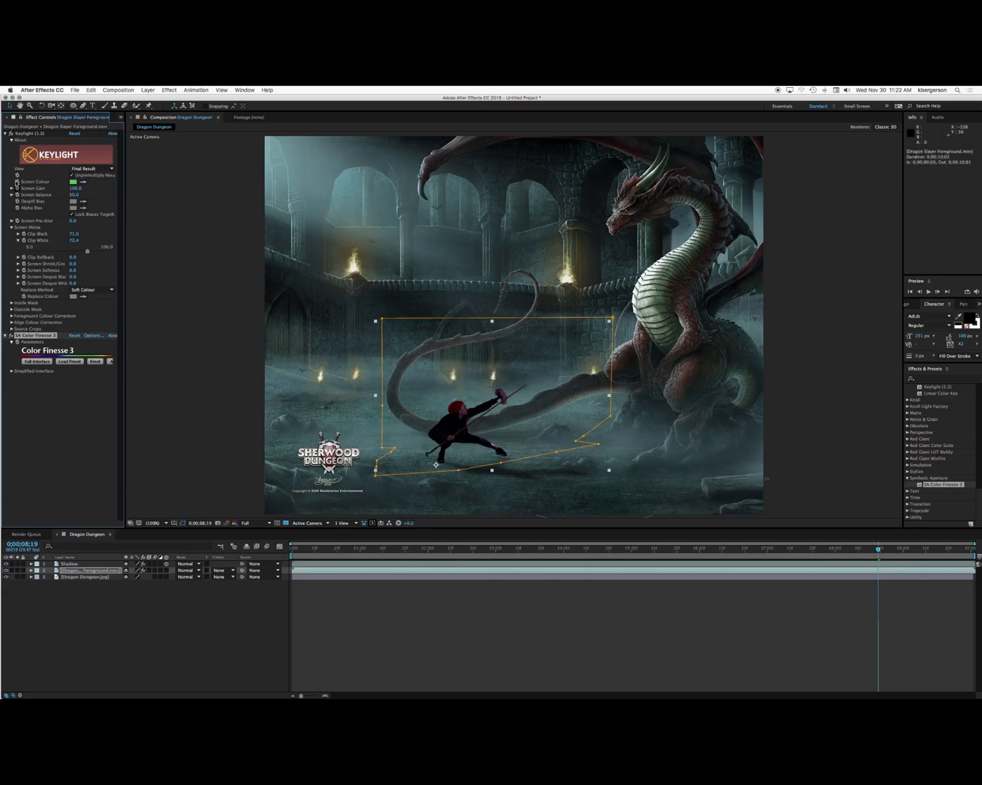
Collapse the Keylight settings and expand Color Finesse's simplified interface in a wider effect controls area
{"action": "left_click", "coordinate": [7, 134]}
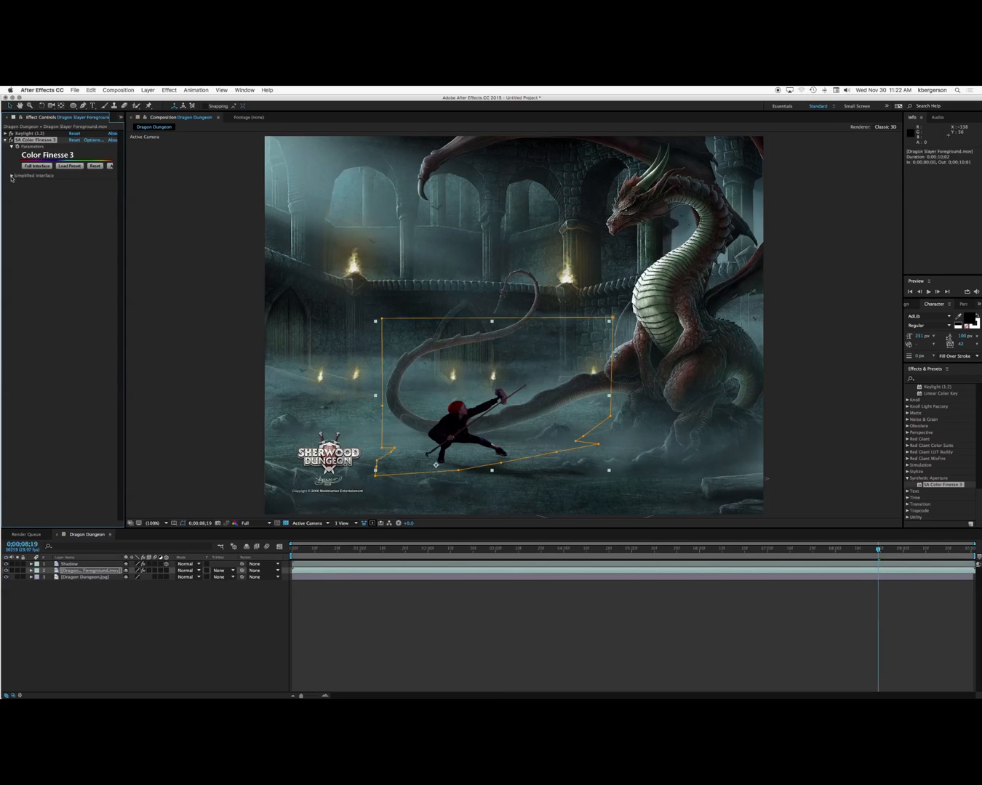
{"action": "left_click", "coordinate": [11, 177]}
{"action": "left_click_drag", "start_coordinate": [125, 233], "coordinate": [248, 240]}
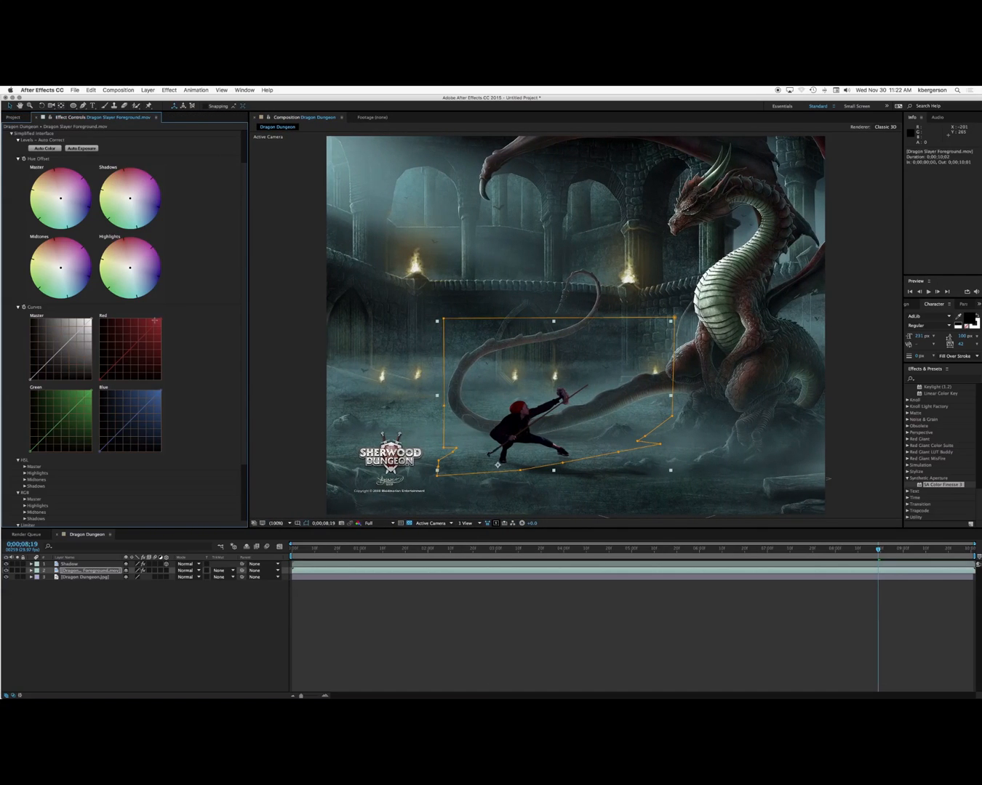
{"action": "scroll", "coordinate": [154, 336], "scroll_direction": "down", "scroll_amount": 3}
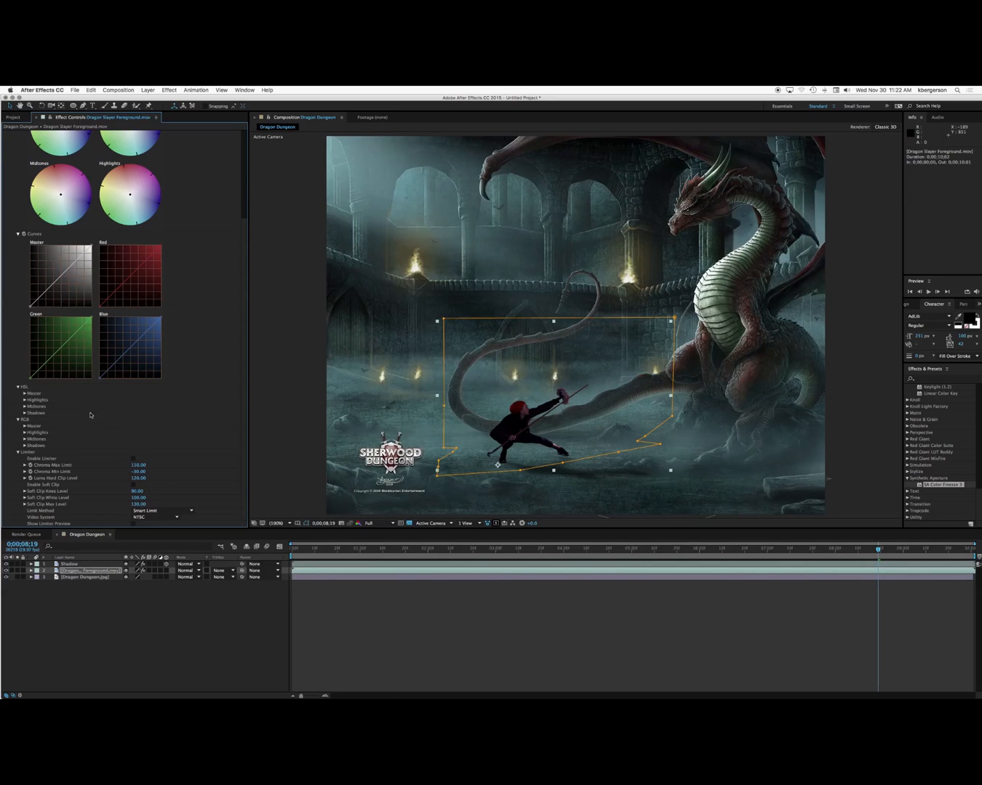
In the simplified RGB Midtones settings, set Blue Gamma to 1.21 and Green Gamma to 1.77
{"action": "left_click", "coordinate": [24, 440]}
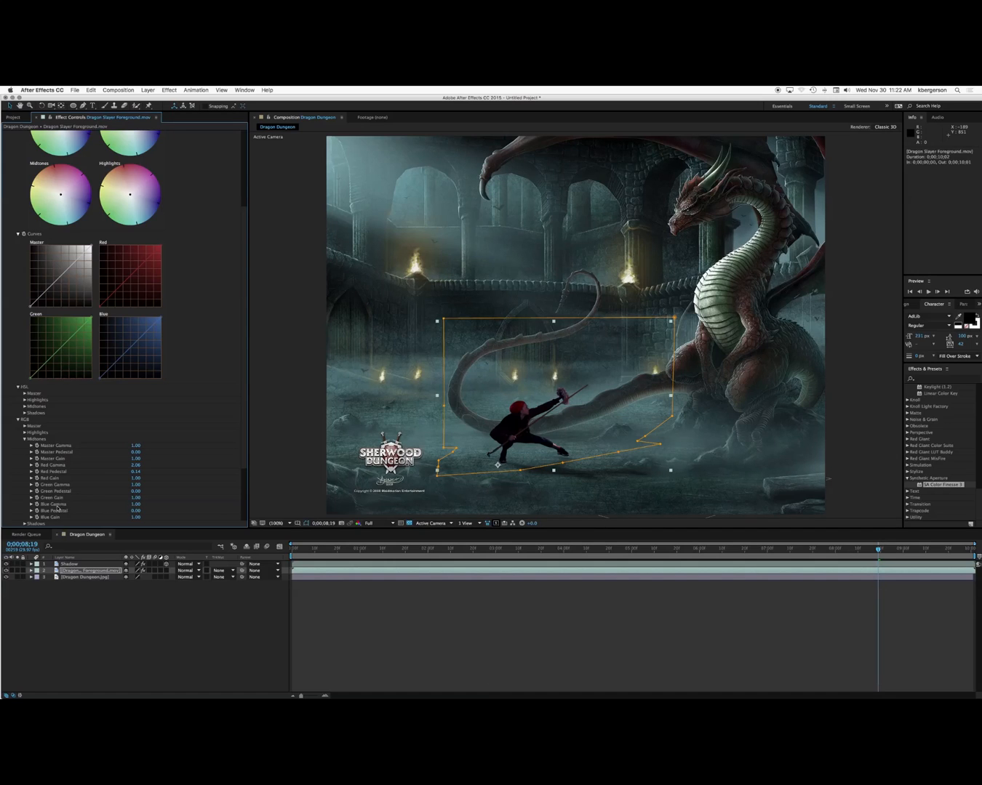
{"action": "left_click", "coordinate": [32, 503]}
{"action": "scroll", "coordinate": [85, 497], "scroll_direction": "down", "scroll_amount": 3}
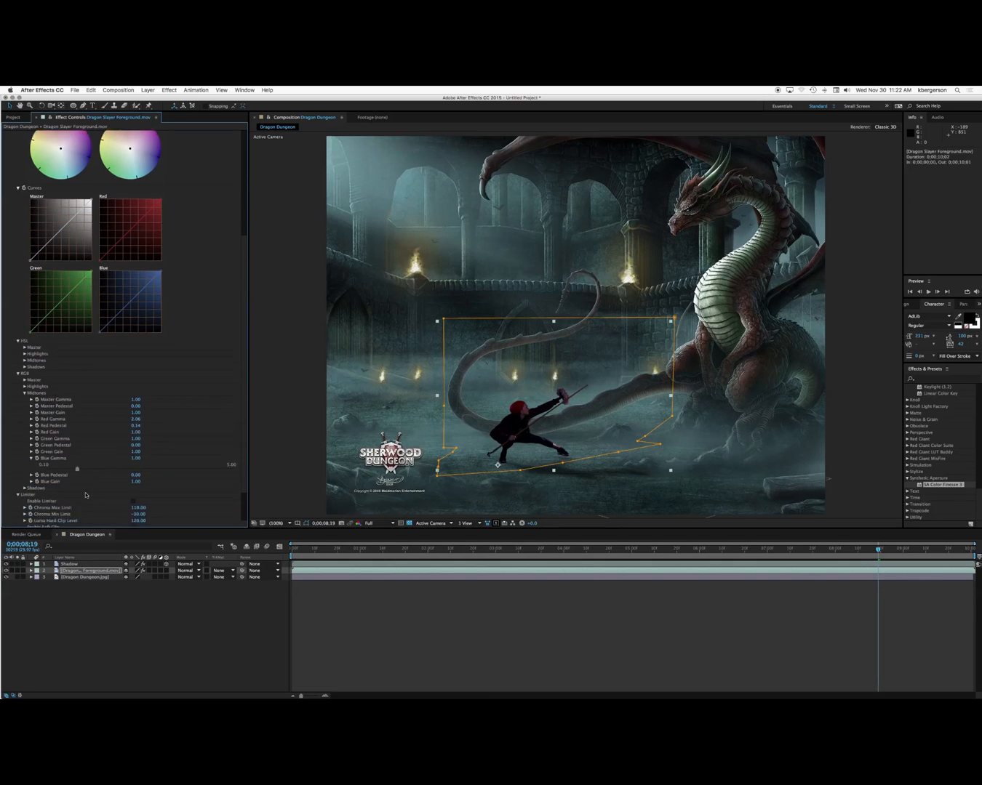
{"action": "mouse_move", "coordinate": [77, 428]}
{"action": "left_mouse_down"}
{"action": "mouse_move", "coordinate": [104, 430]}
{"action": "mouse_move", "coordinate": [87, 431]}
{"action": "left_mouse_up"}
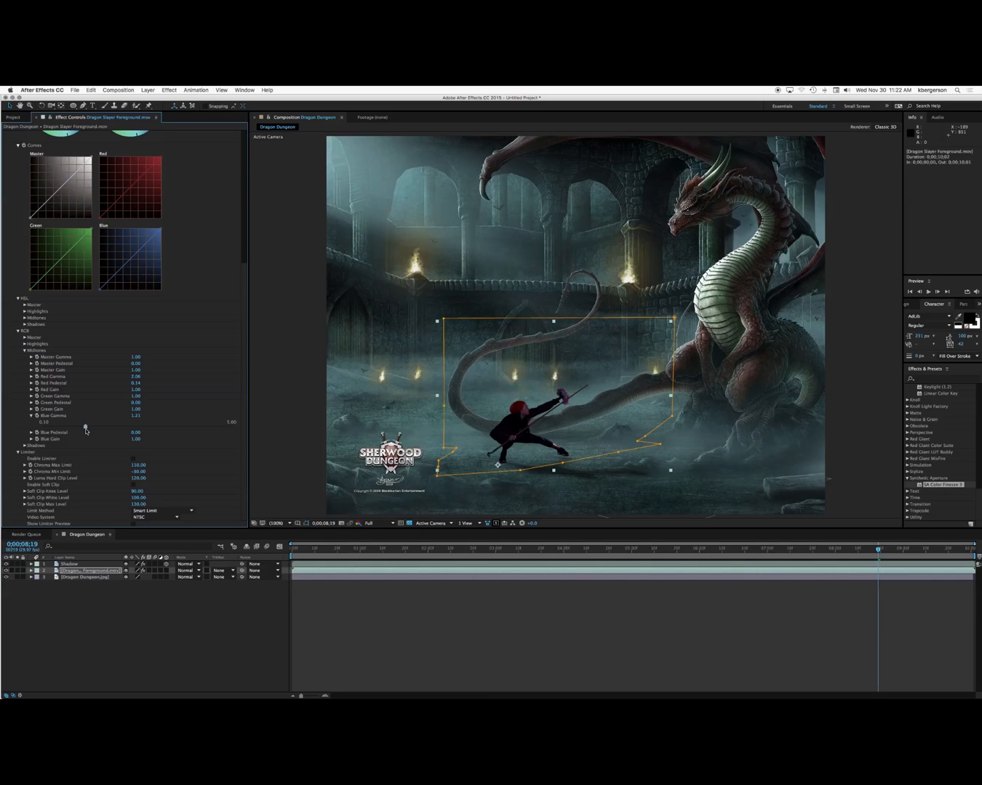
{"action": "left_click", "coordinate": [32, 397]}
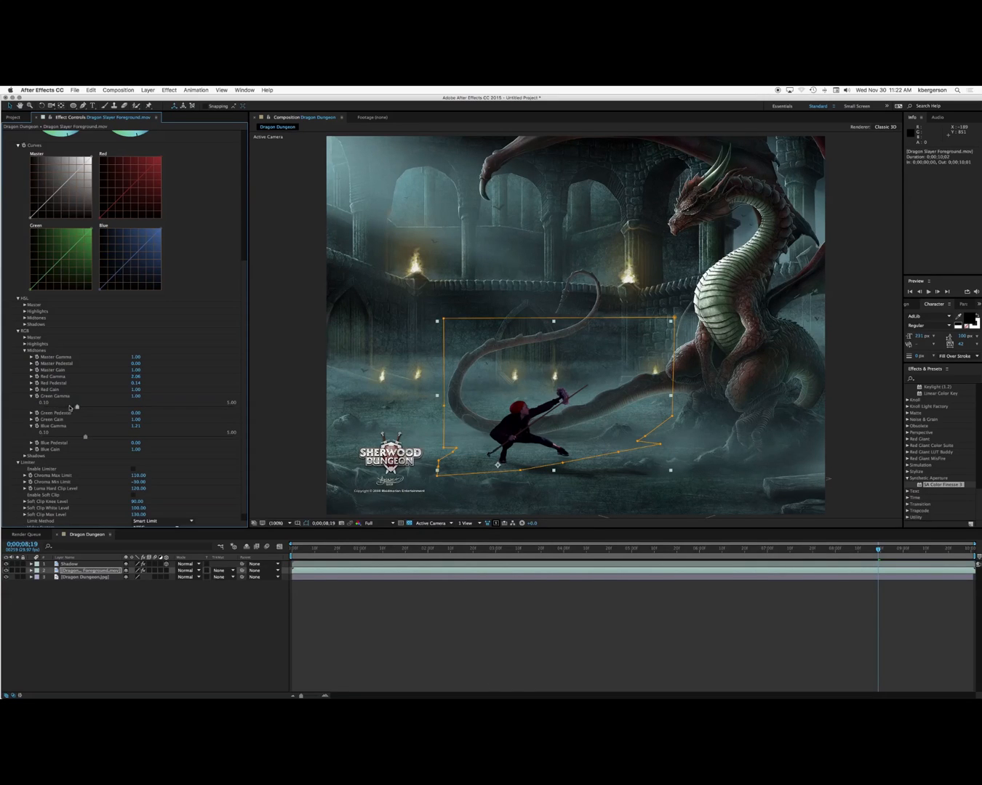
{"action": "left_click_drag", "start_coordinate": [78, 408], "coordinate": [108, 411]}
Reduce the performer's HSL Master Saturation to 51.81
{"action": "left_click", "coordinate": [24, 318]}
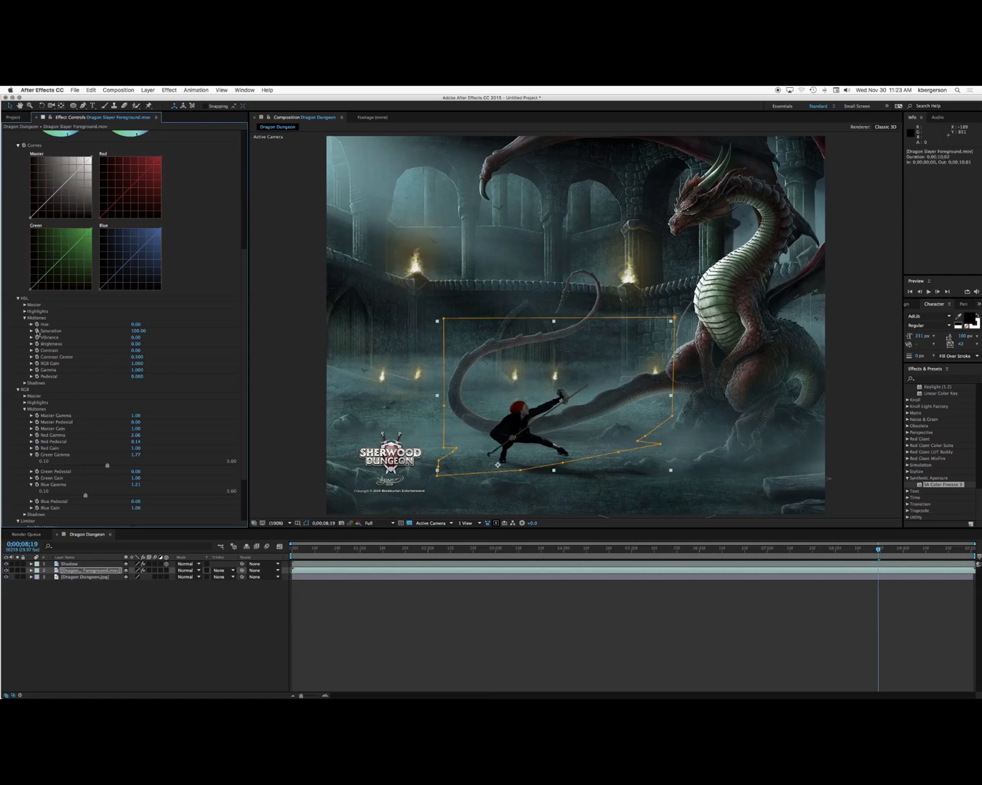
{"action": "left_click", "coordinate": [25, 305]}
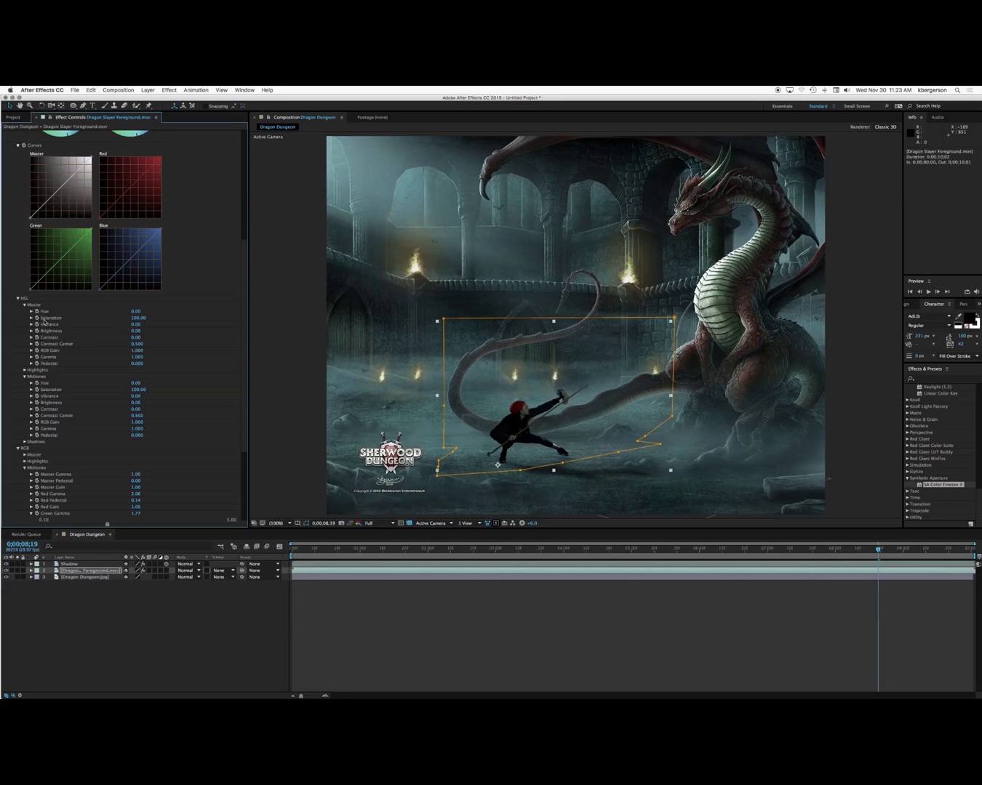
{"action": "left_click", "coordinate": [31, 319]}
{"action": "left_click_drag", "start_coordinate": [105, 330], "coordinate": [76, 331]}
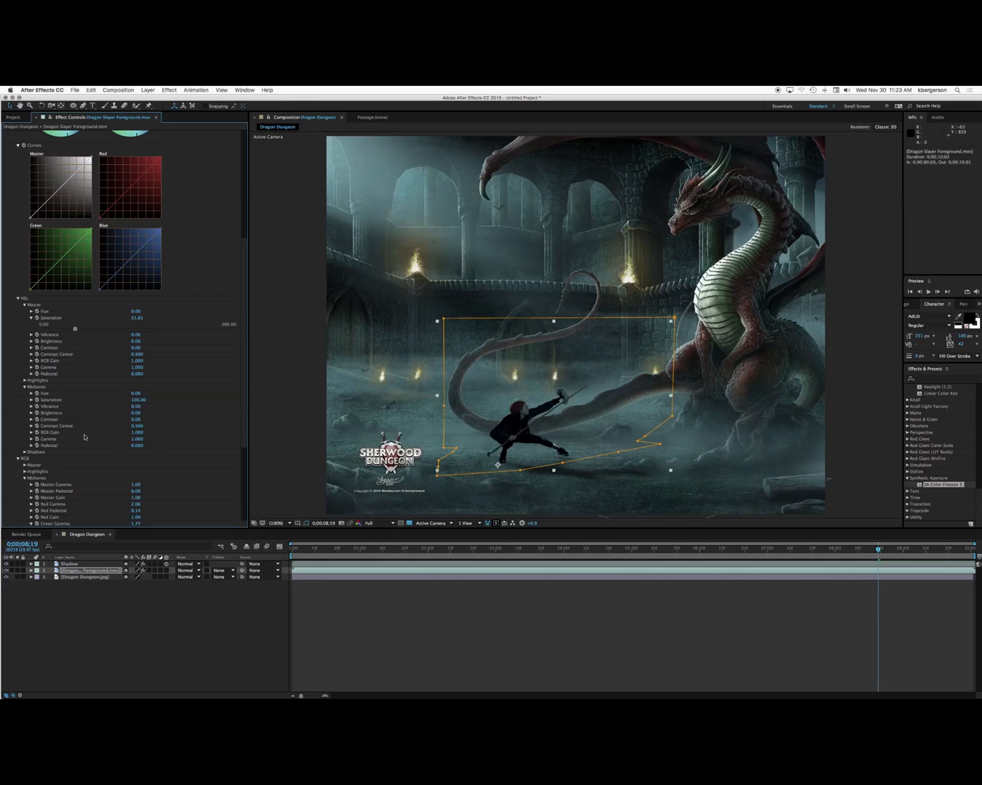
Raise the RGB Master Gamma in the simplified interface to 0.88
{"action": "scroll", "coordinate": [81, 459], "scroll_direction": "down", "scroll_amount": 3}
{"action": "scroll", "coordinate": [82, 459], "scroll_direction": "down", "scroll_amount": 2}
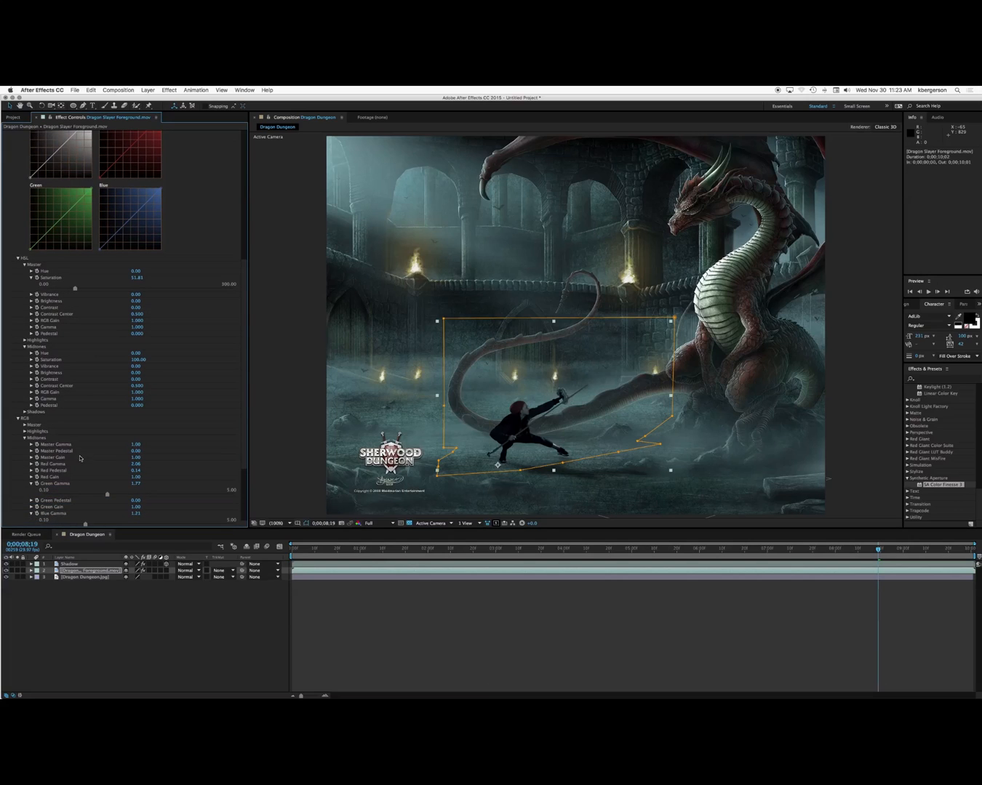
{"action": "left_click", "coordinate": [24, 426]}
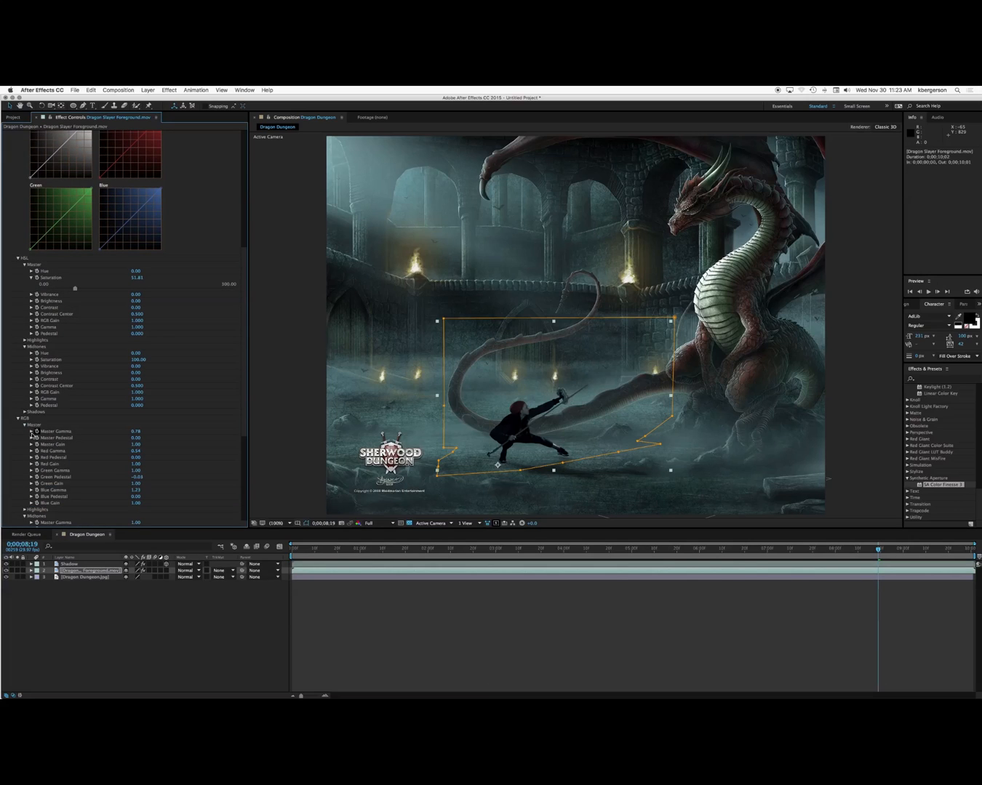
{"action": "left_click", "coordinate": [31, 432]}
{"action": "left_click_drag", "start_coordinate": [68, 442], "coordinate": [73, 443]}
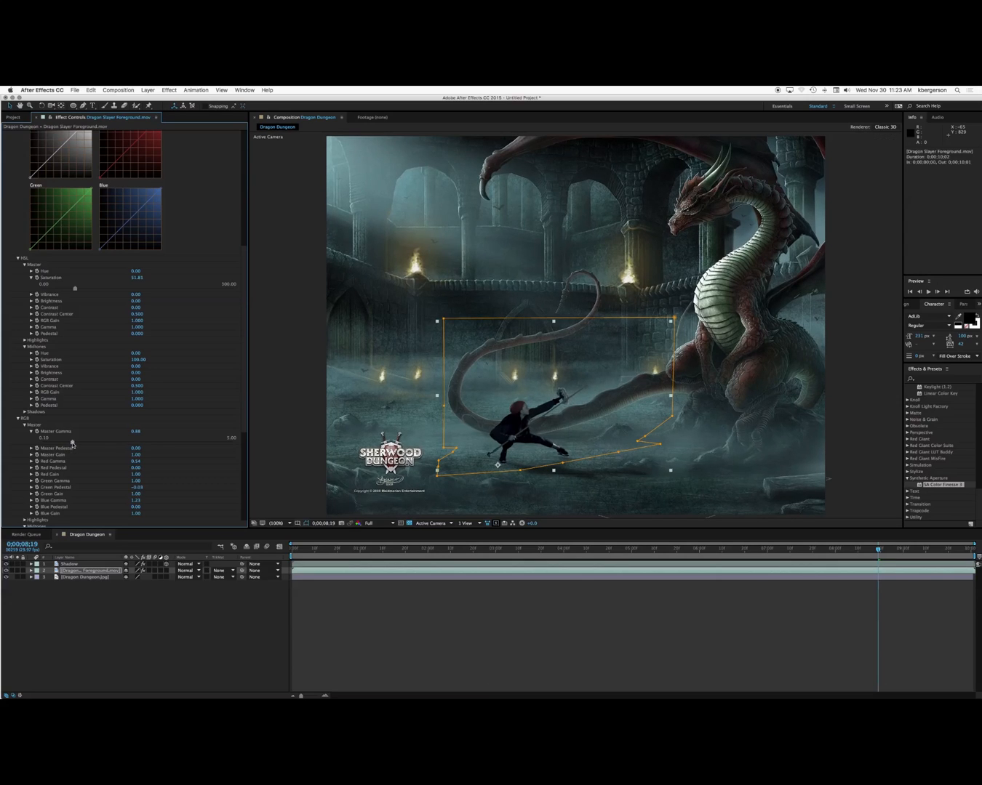
Deselect the foreground layer and play back the composition to check the color-matched performer
{"action": "left_click", "coordinate": [145, 615]}
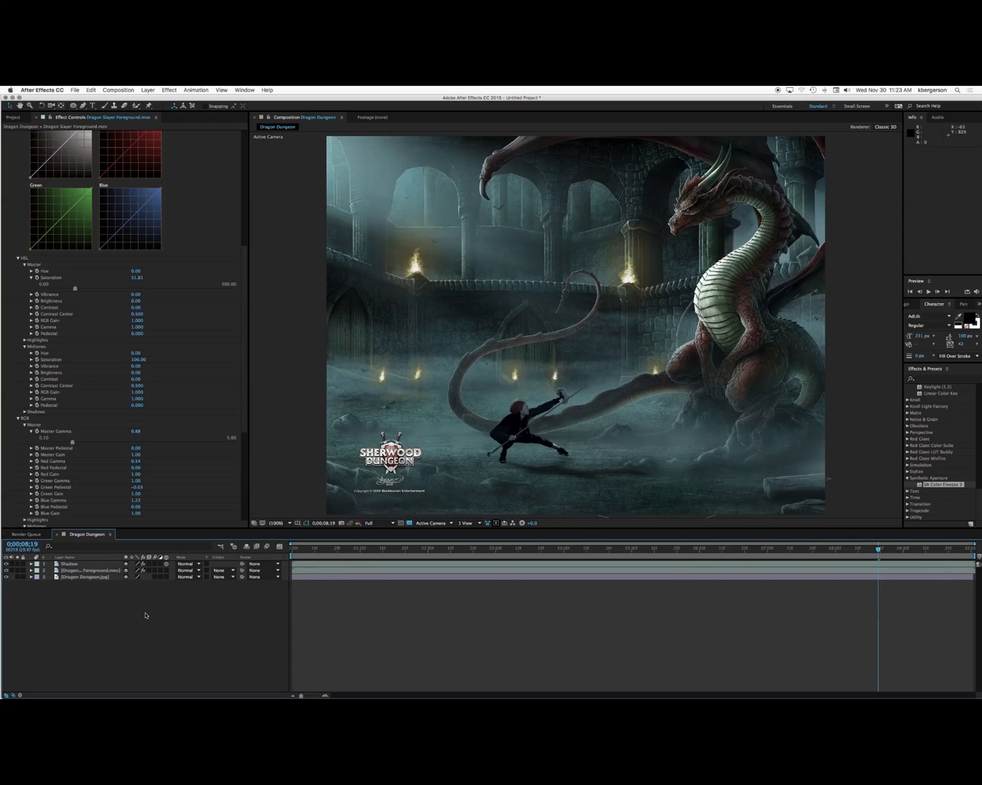
{"action": "key", "text": "space"}
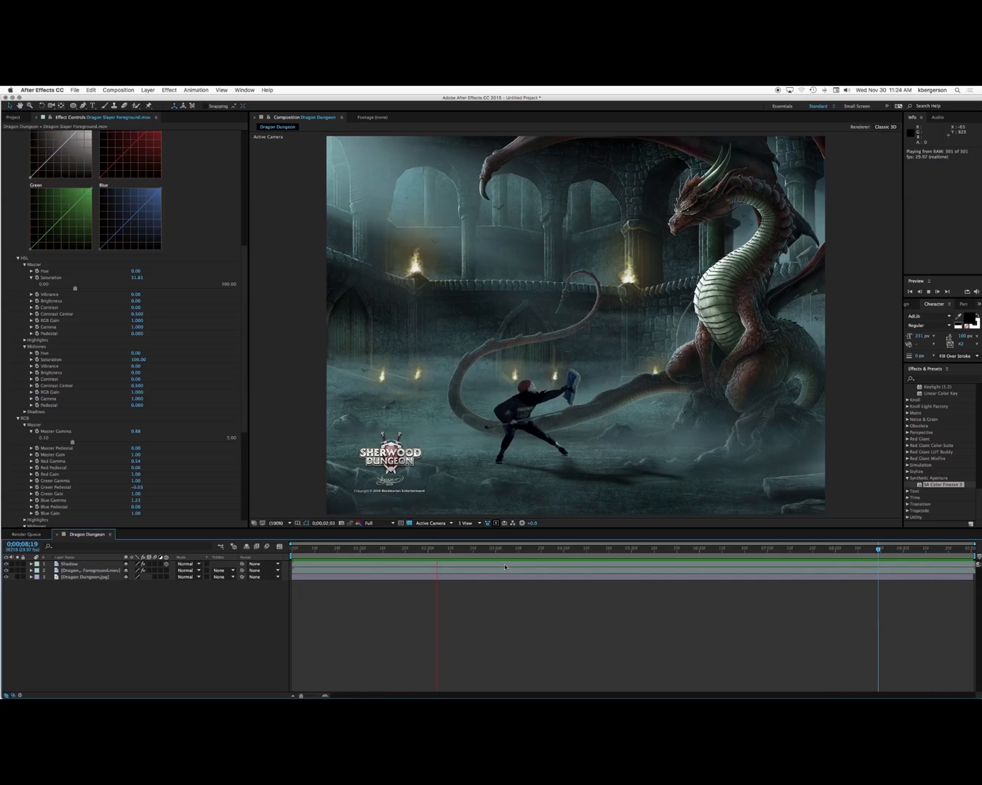
{"action": "key", "text": "space"}
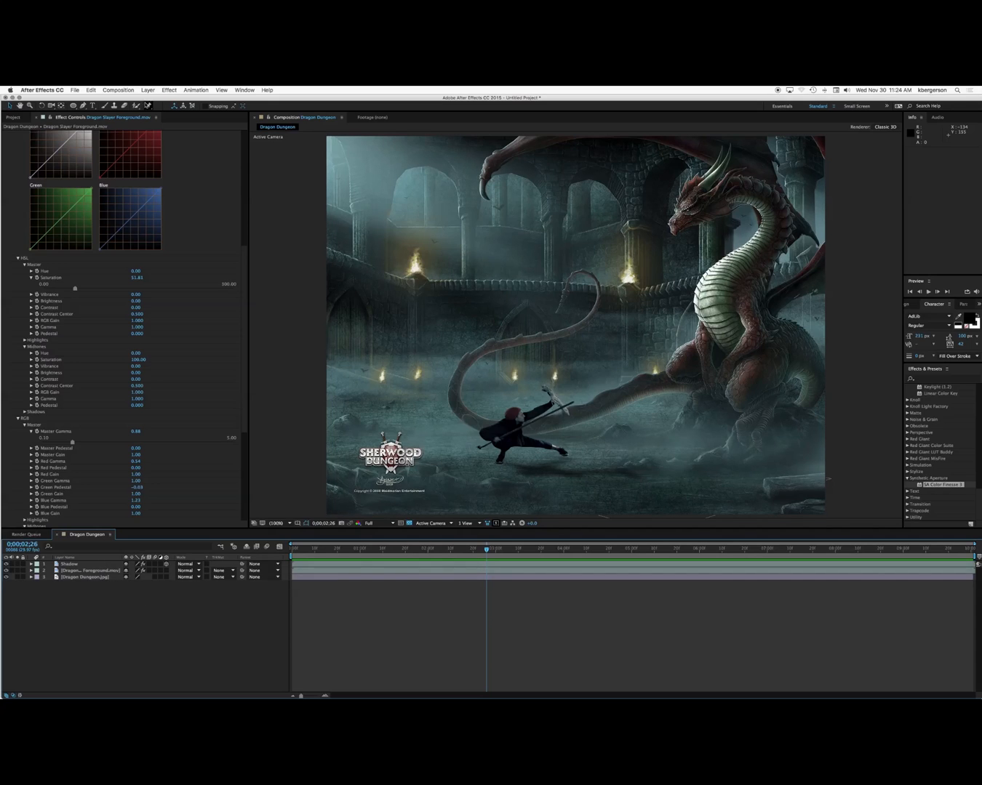
Add a new adjustment layer above the others and name it vignette
{"action": "left_click", "coordinate": [147, 91]}
{"action": "mouse_move", "coordinate": [164, 103]}
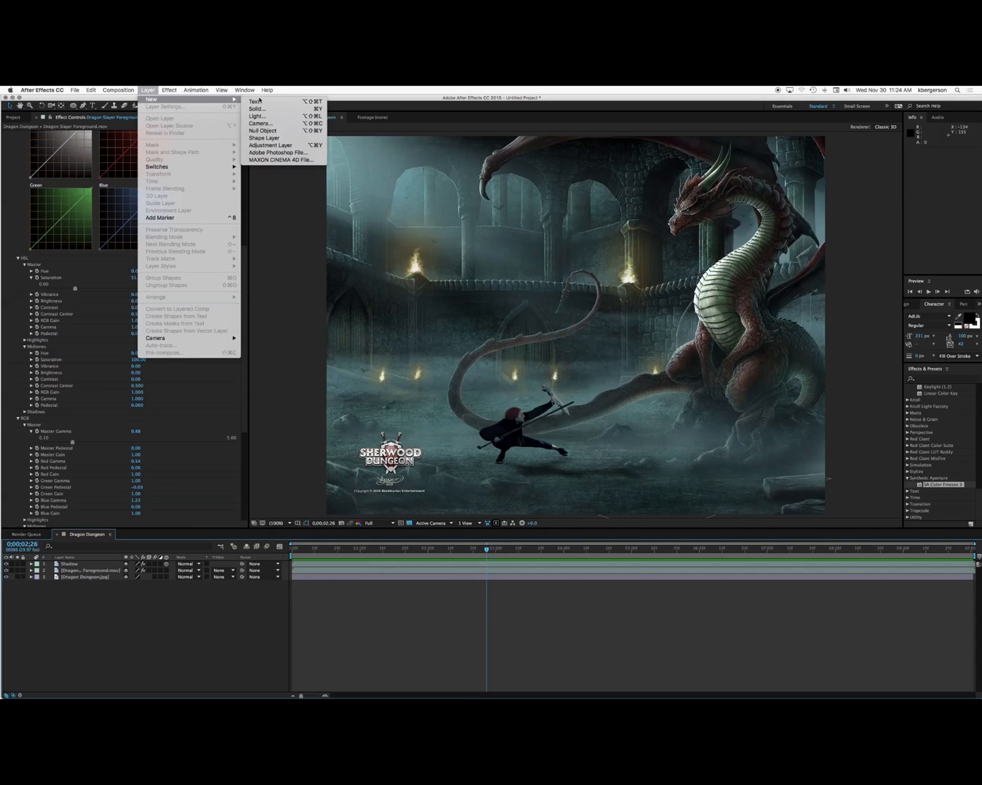
{"action": "left_click", "coordinate": [271, 147]}
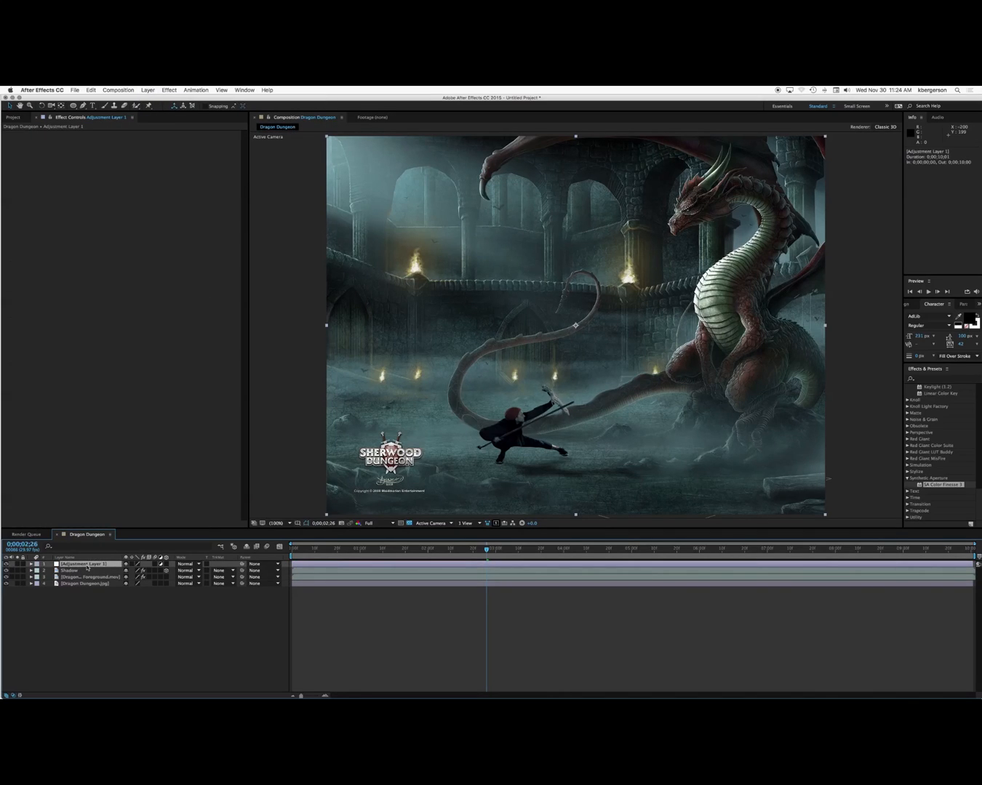
{"action": "key", "text": "Return"}
{"action": "type", "text": "v"}
{"action": "key", "text": "Return"}
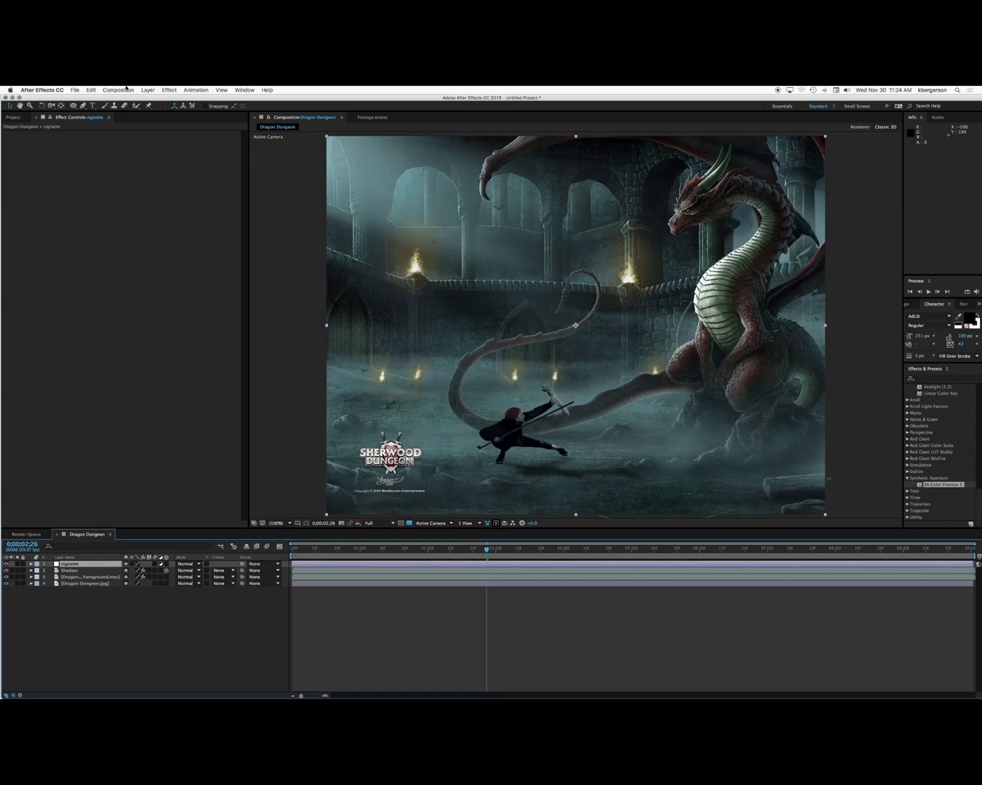
Add a full-size elliptical mask to the vignette layer and lower its top vertex to about 650, 94
{"action": "left_click", "coordinate": [75, 106]}
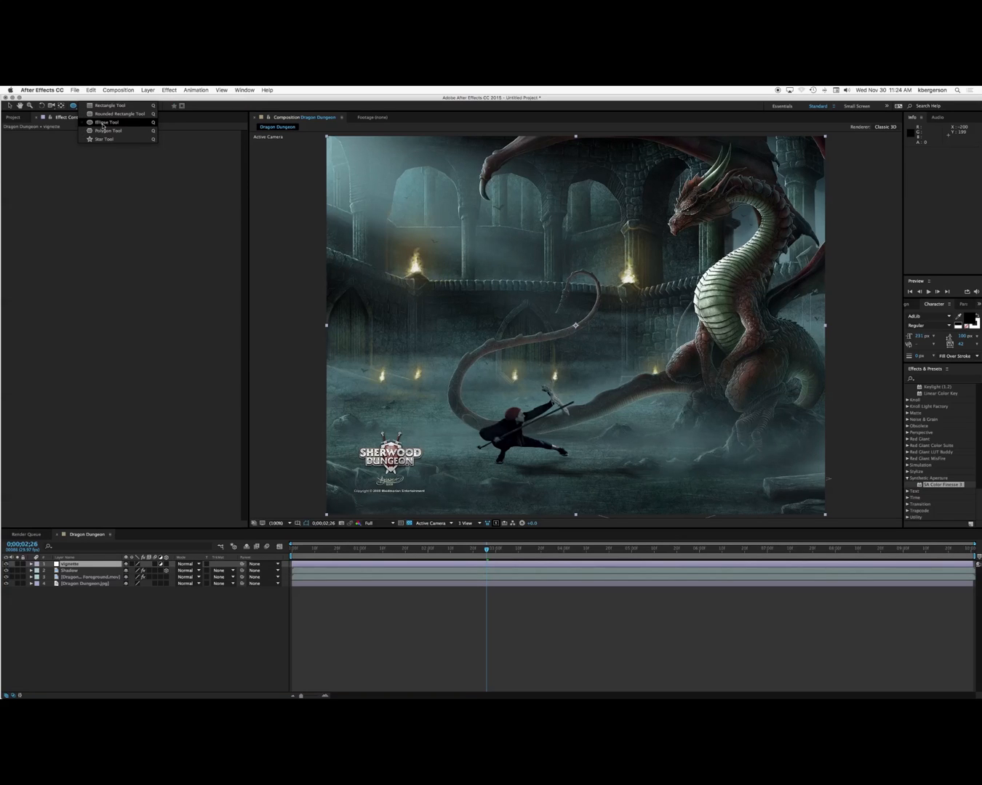
{"action": "left_click", "coordinate": [103, 122]}
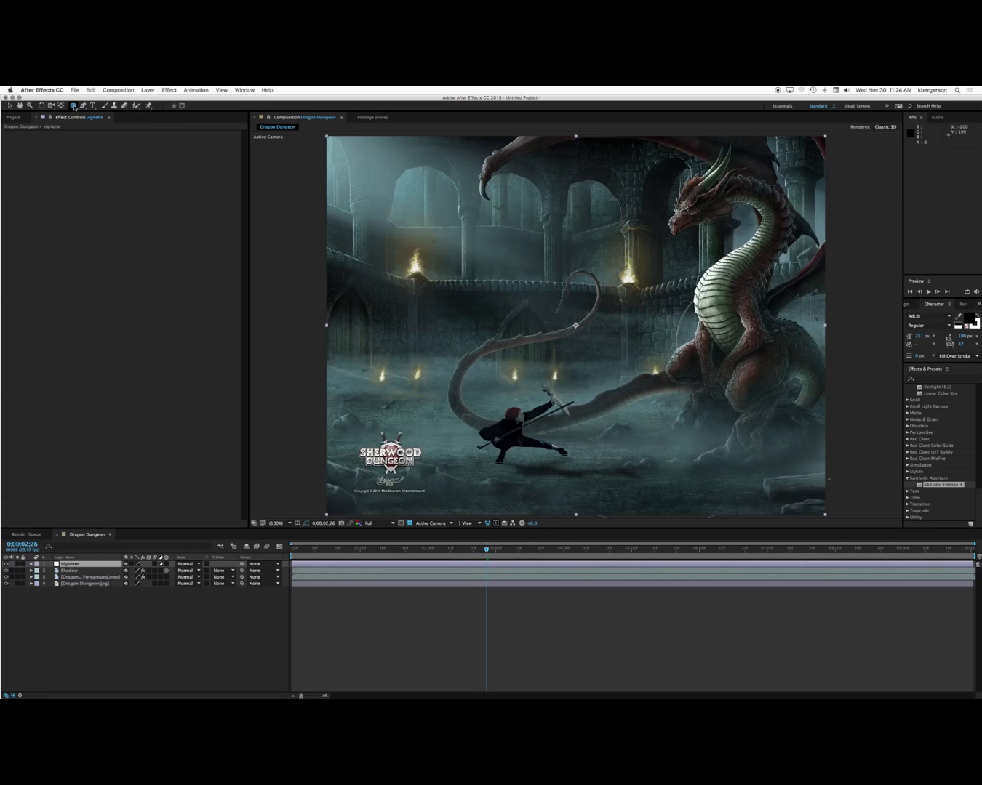
{"action": "double_click", "coordinate": [75, 107]}
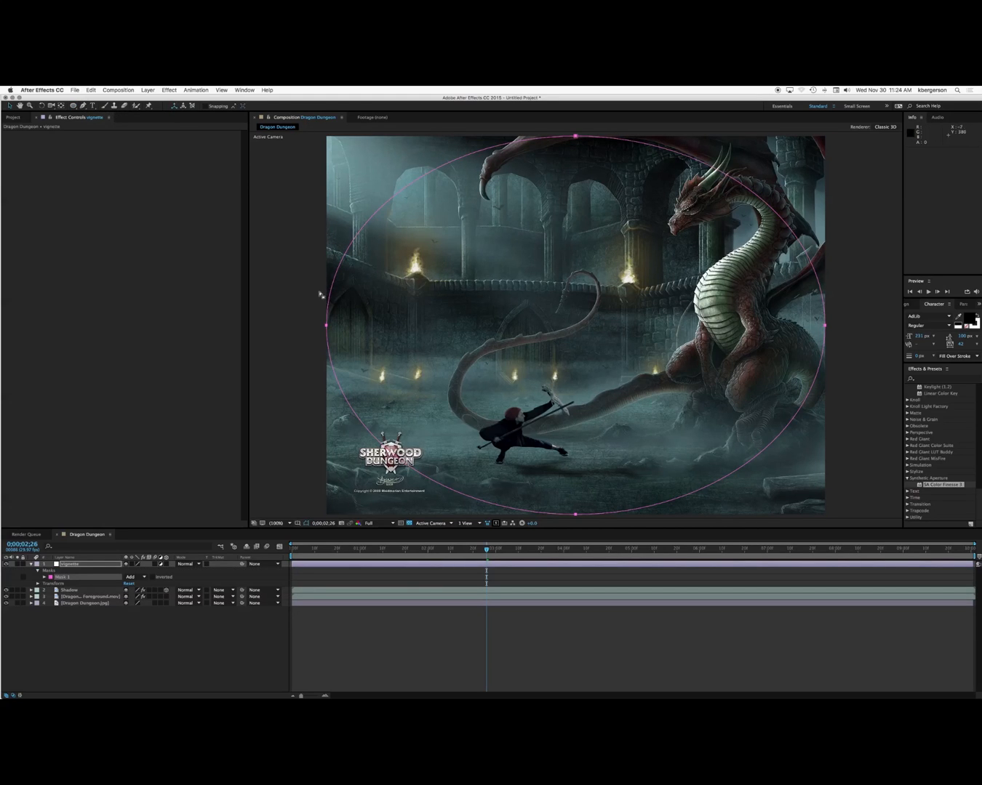
{"action": "left_click", "coordinate": [570, 135]}
{"action": "left_click_drag", "start_coordinate": [568, 134], "coordinate": [576, 173]}
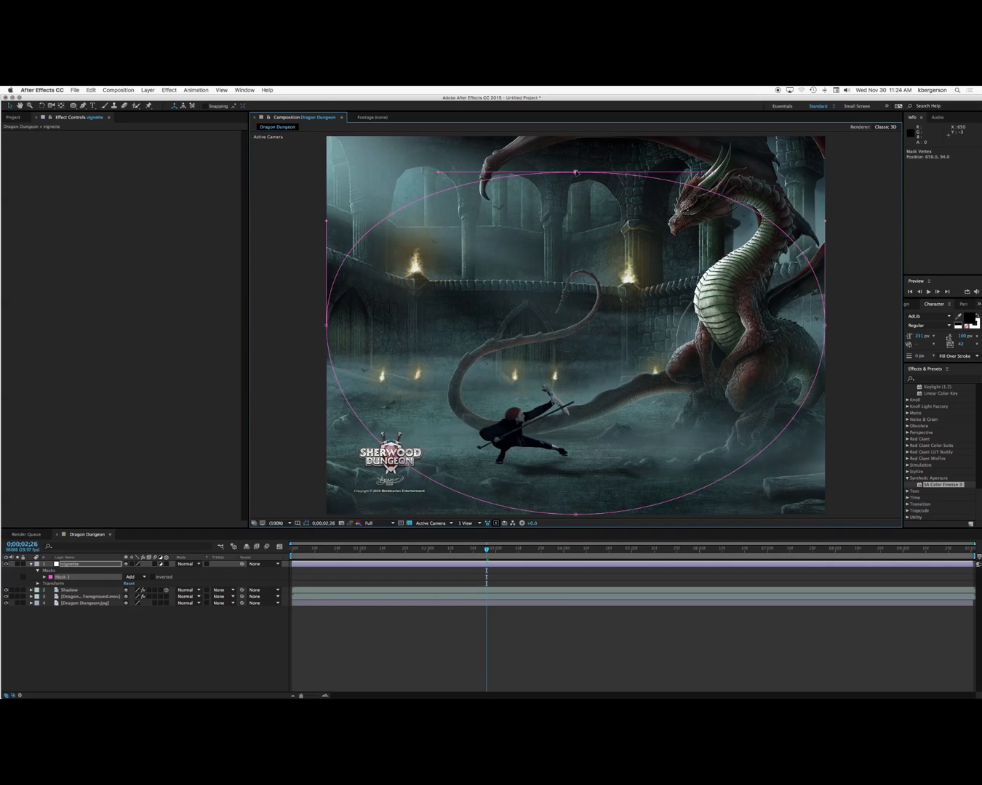
Pull the vignette mask's left vertex in to about 276, 515, its bottom vertex to about 648, 879, and its right vertex slightly inward
{"action": "left_click", "coordinate": [328, 325]}
{"action": "left_click_drag", "start_coordinate": [328, 327], "coordinate": [432, 335]}
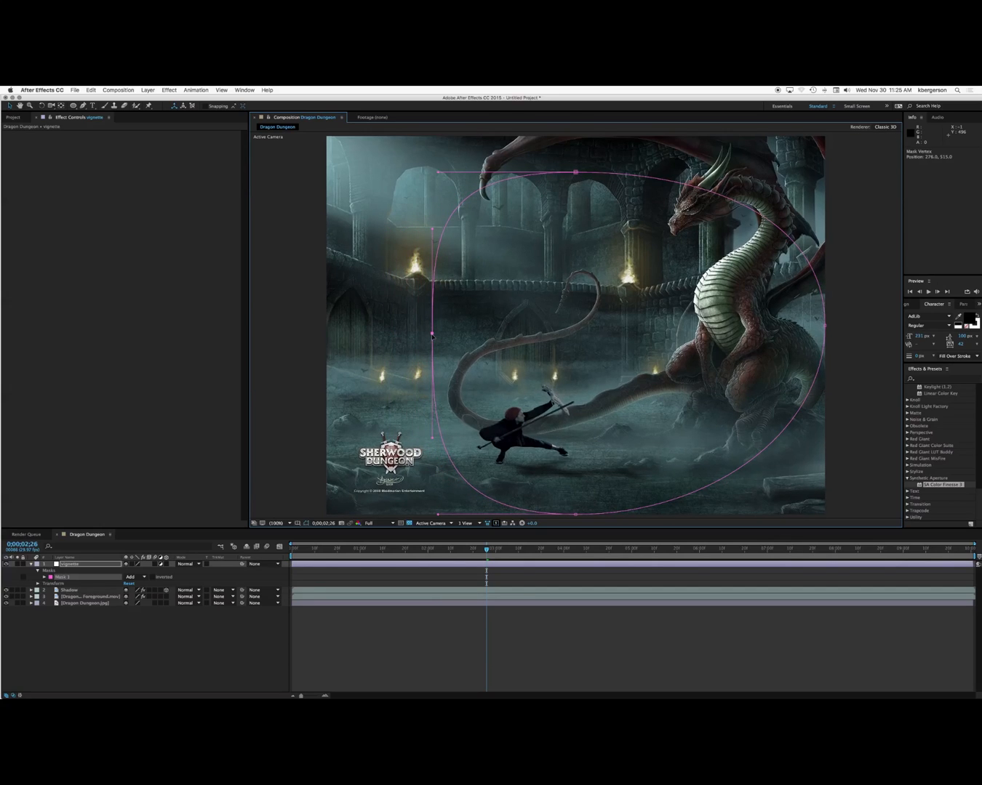
{"action": "left_click_drag", "start_coordinate": [576, 515], "coordinate": [574, 474]}
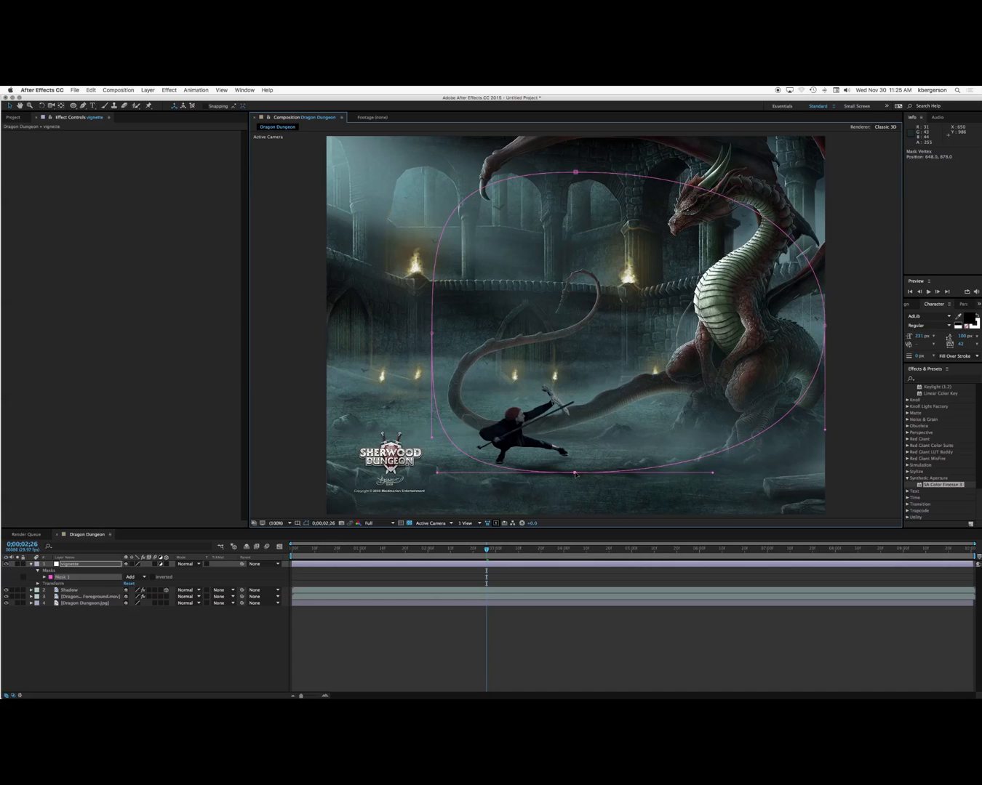
{"action": "left_click_drag", "start_coordinate": [825, 327], "coordinate": [785, 329]}
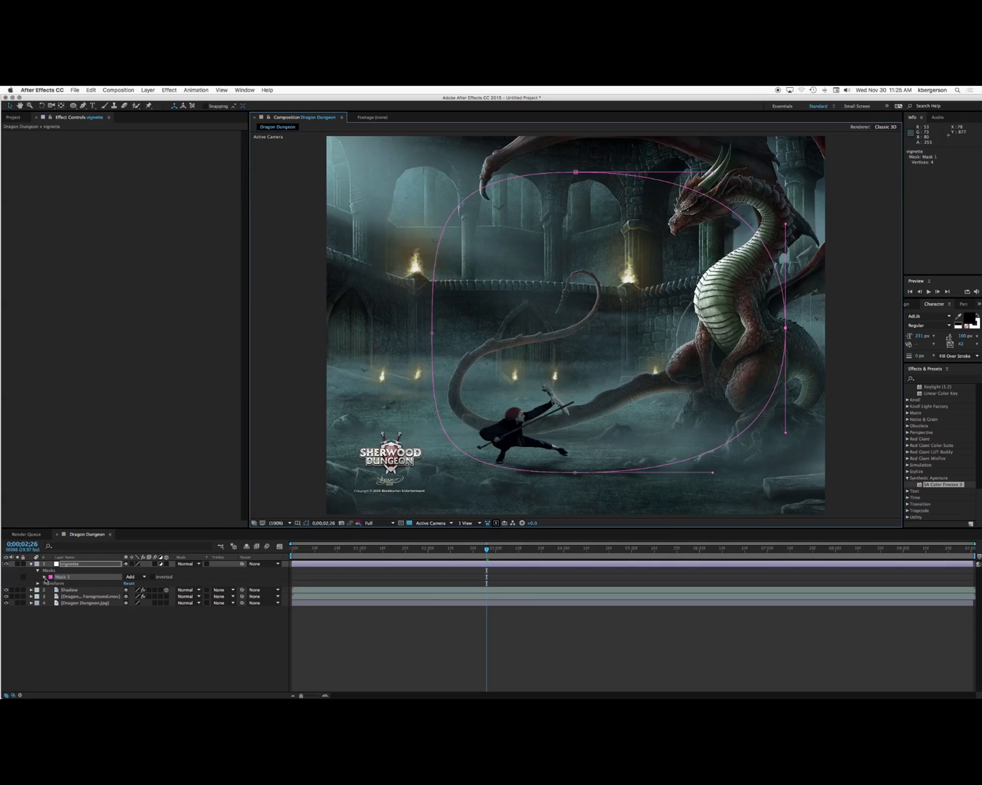
{"action": "left_click", "coordinate": [45, 578]}
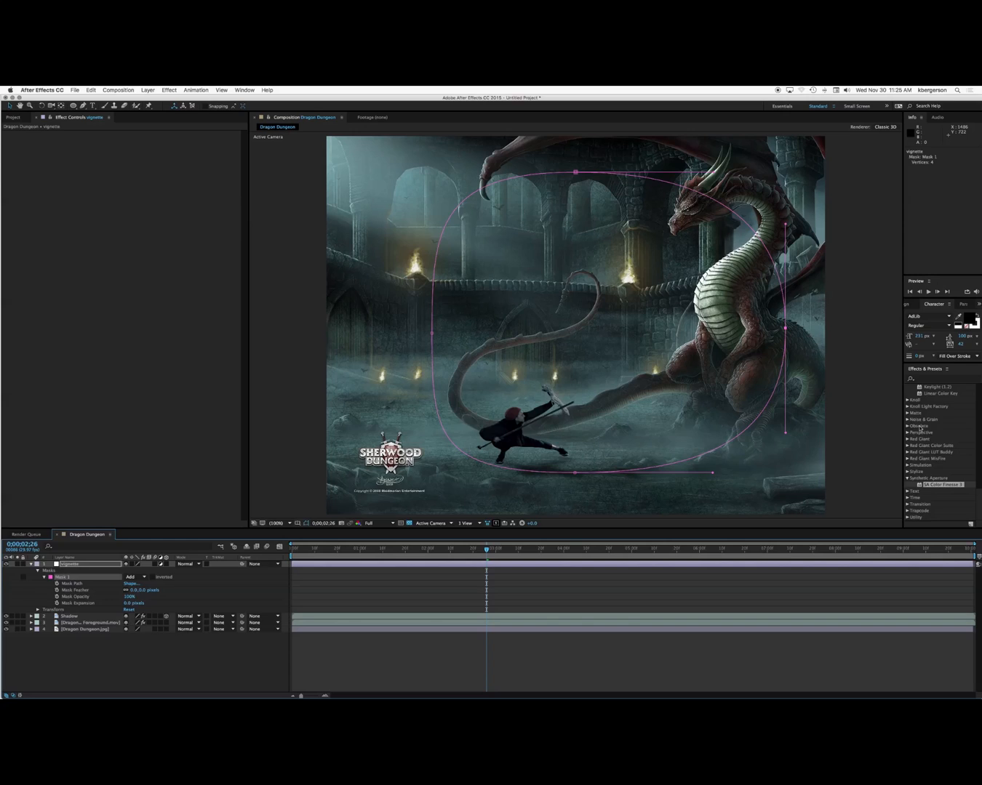
Apply a Levels effect to the vignette layer and darken its gamma to 0.66
{"action": "scroll", "coordinate": [918, 426], "scroll_direction": "up", "scroll_amount": 3}
{"action": "scroll", "coordinate": [924, 431], "scroll_direction": "up", "scroll_amount": 6}
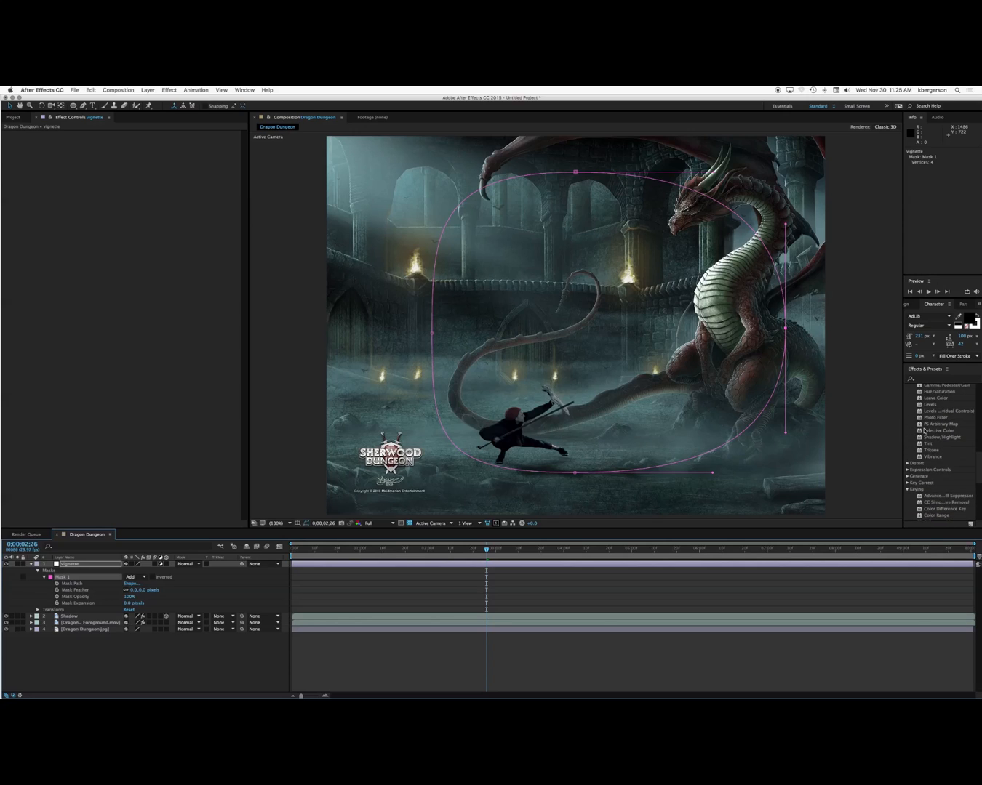
{"action": "scroll", "coordinate": [920, 404], "scroll_direction": "up", "scroll_amount": 10}
{"action": "scroll", "coordinate": [926, 413], "scroll_direction": "down", "scroll_amount": 6}
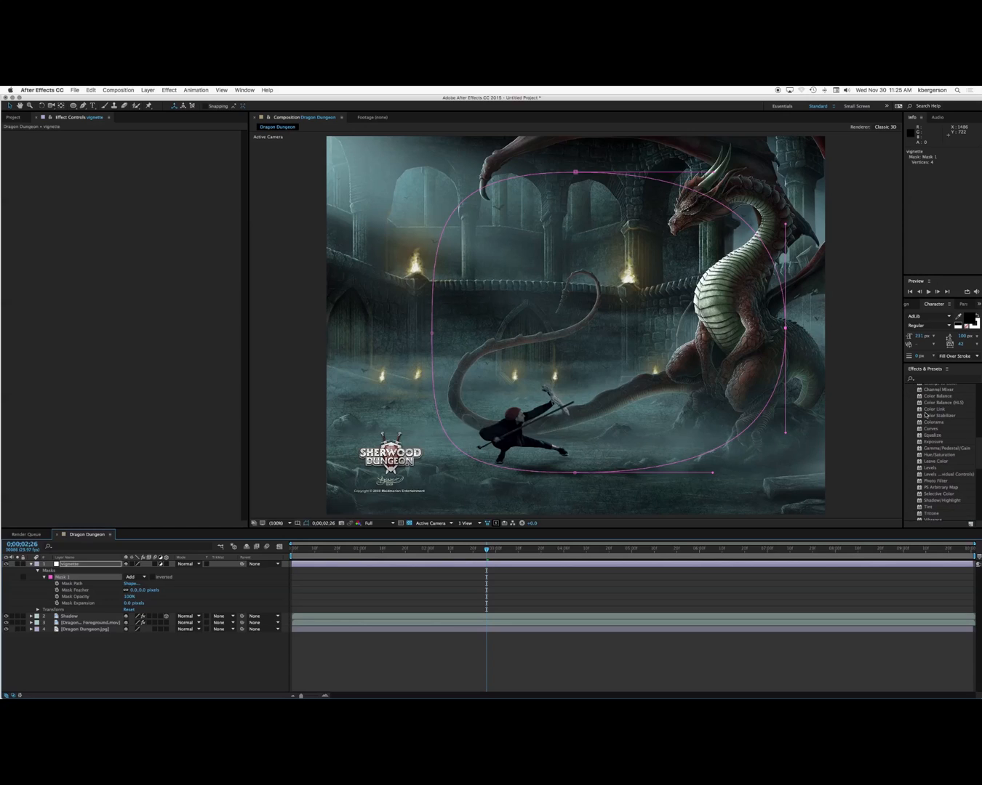
{"action": "left_click_drag", "start_coordinate": [919, 467], "coordinate": [791, 562]}
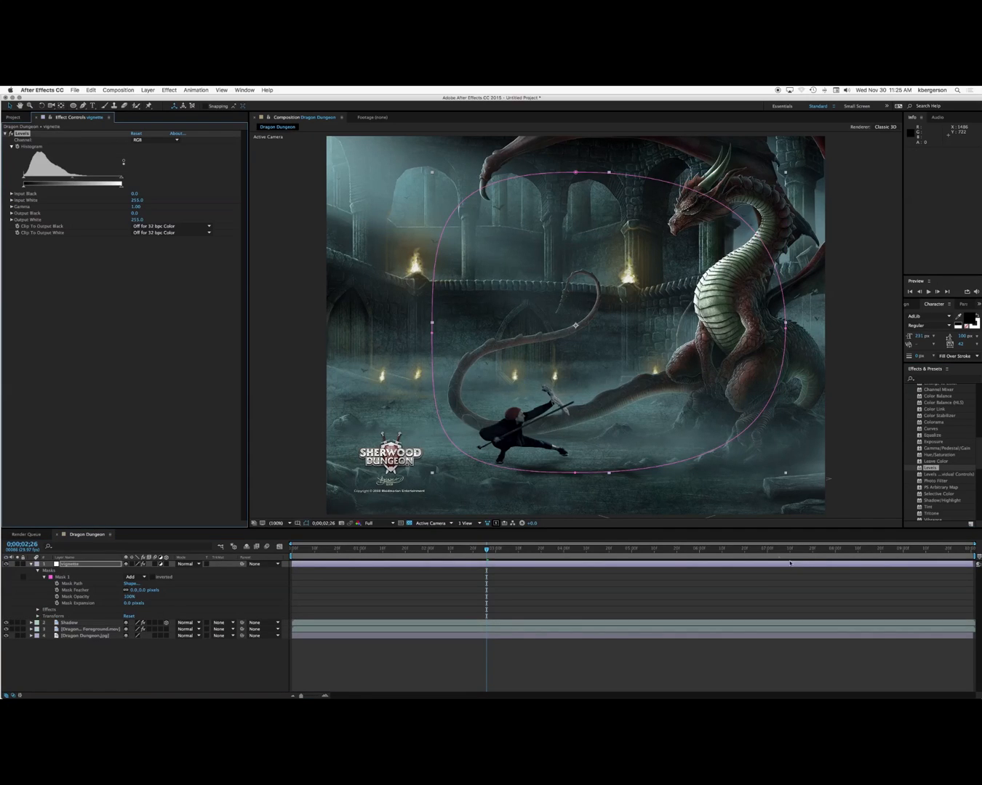
{"action": "left_click_drag", "start_coordinate": [76, 179], "coordinate": [87, 179]}
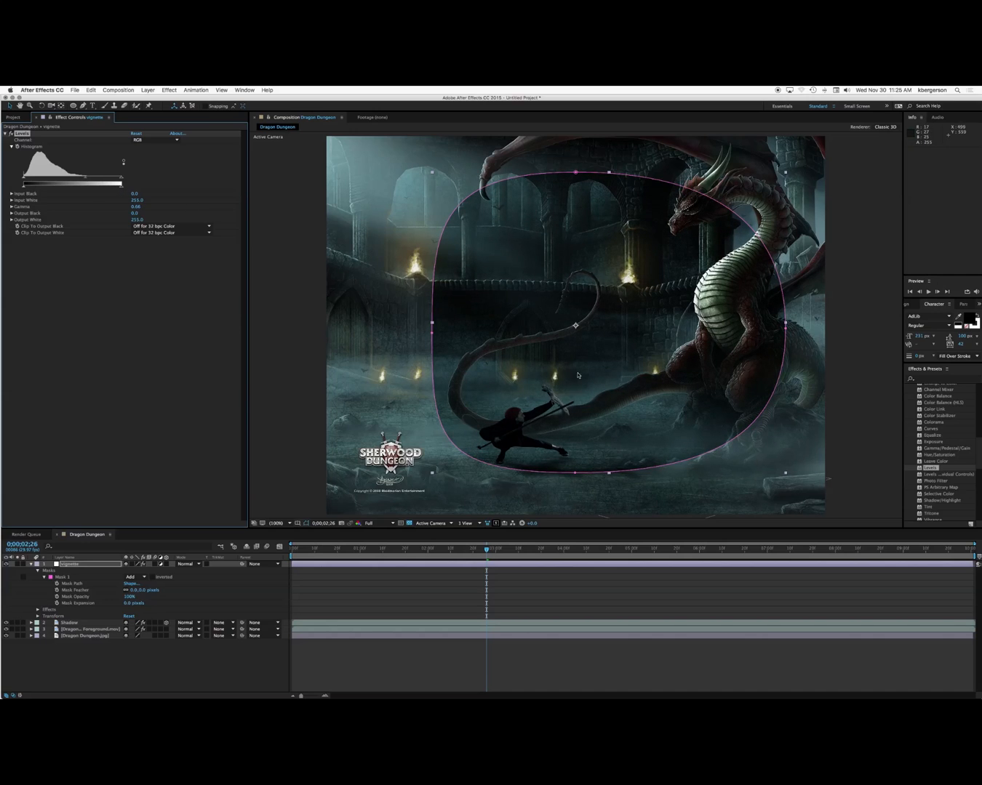
Switch the vignette mask's mode to Subtract and hide the mask outline in the viewer
{"action": "left_click", "coordinate": [145, 577]}
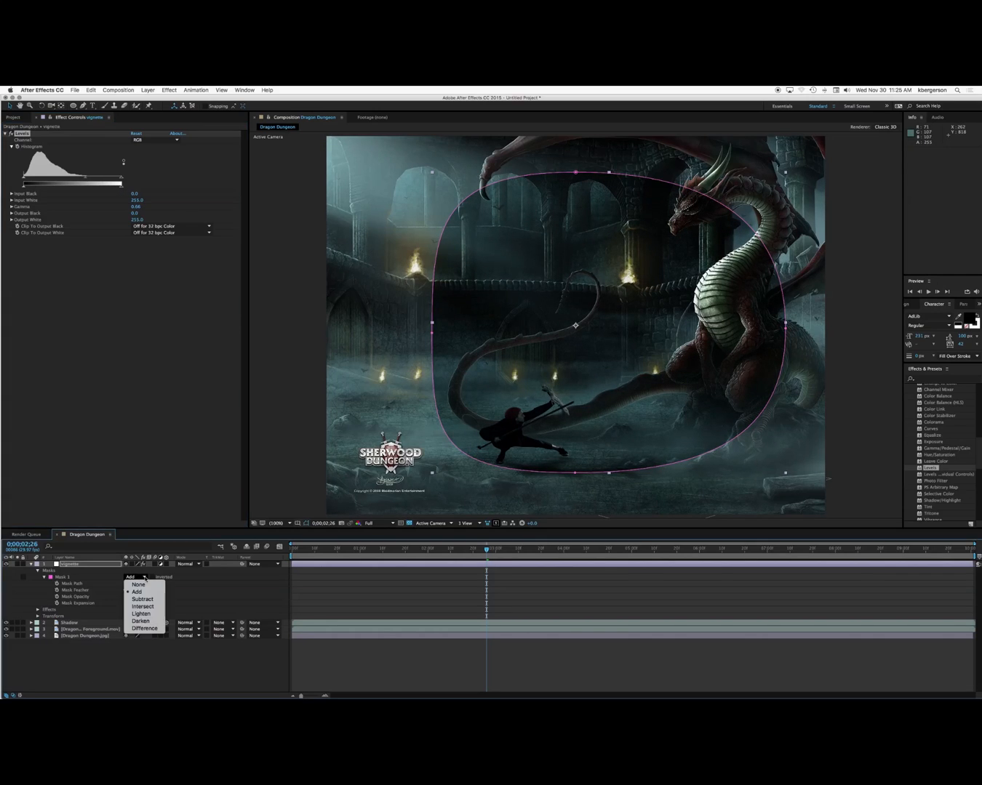
{"action": "left_click", "coordinate": [147, 599]}
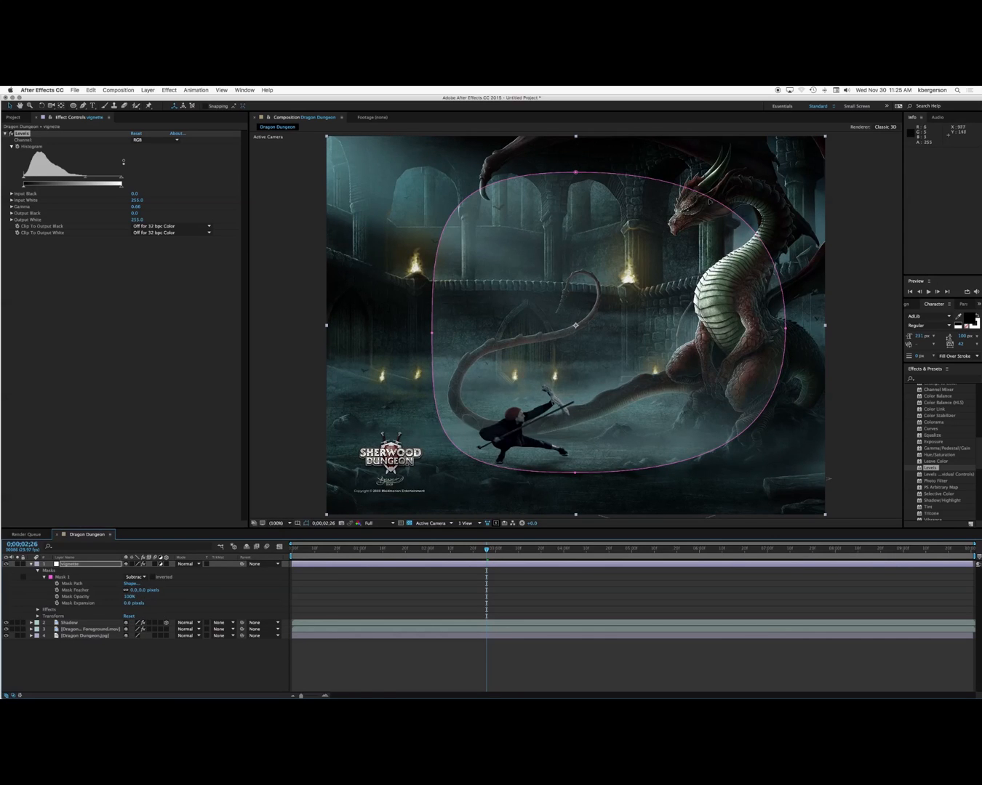
{"action": "left_click", "coordinate": [307, 524]}
{"action": "left_click", "coordinate": [306, 524]}
{"action": "left_click", "coordinate": [305, 524]}
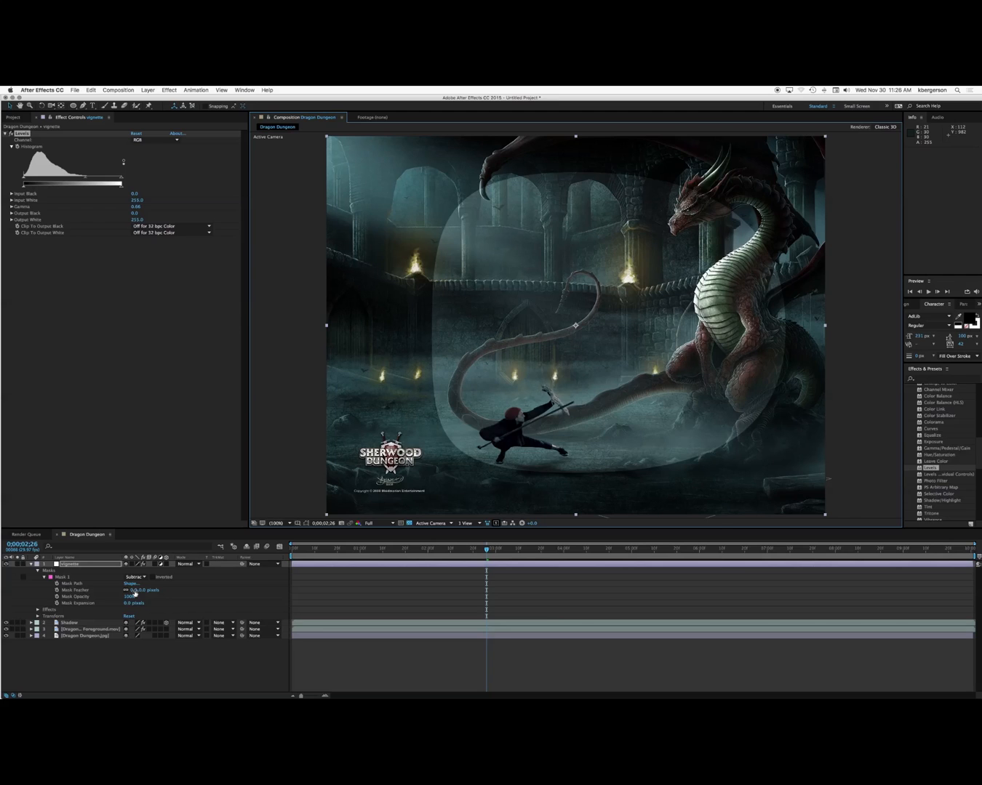
Feather the vignette mask to 176 pixels and deselect the layer
{"action": "left_click_drag", "start_coordinate": [135, 590], "coordinate": [203, 592]}
{"action": "left_click", "coordinate": [211, 594]}
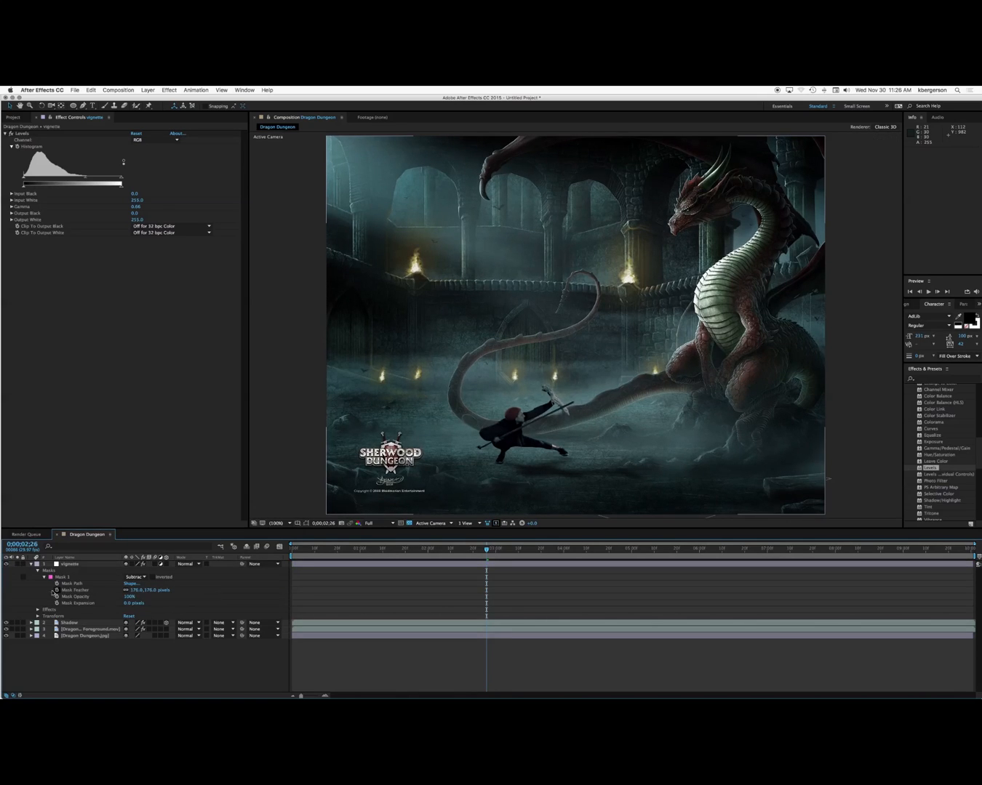
Compare the image with and without the vignette layer, and play the composition from the start
{"action": "left_click", "coordinate": [7, 565]}
{"action": "left_click", "coordinate": [7, 565]}
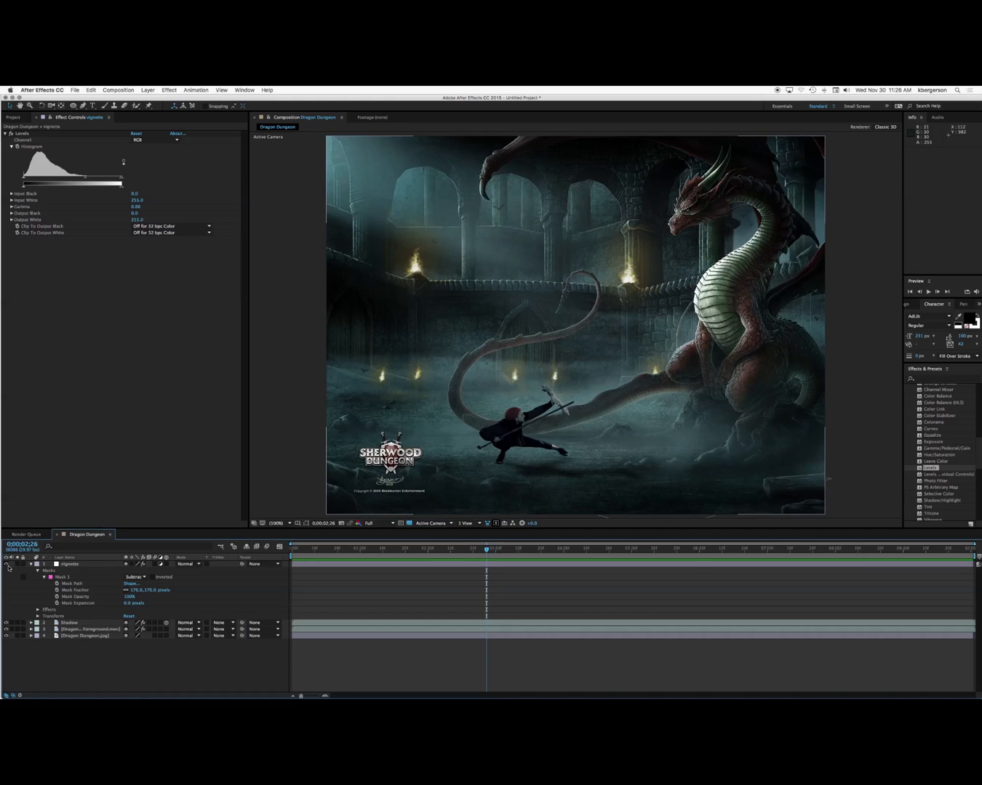
{"action": "left_click", "coordinate": [7, 566]}
{"action": "left_click", "coordinate": [6, 565]}
{"action": "left_click", "coordinate": [7, 565]}
{"action": "left_click", "coordinate": [7, 566]}
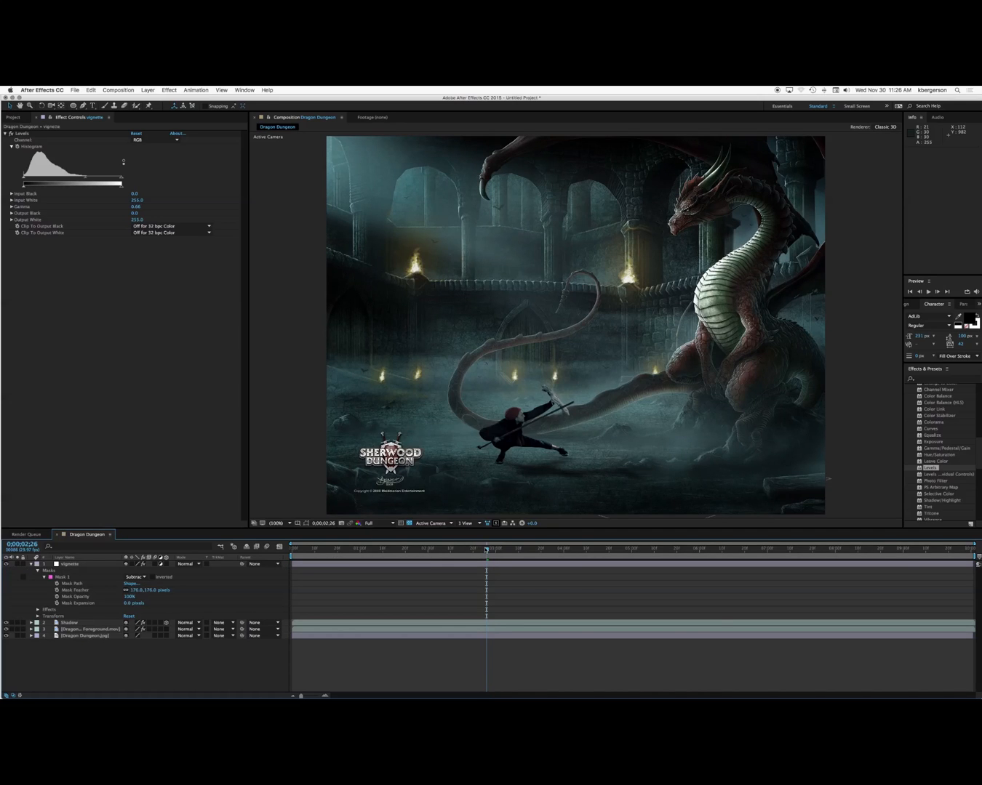
{"action": "key", "text": "Home"}
{"action": "key", "text": "space"}
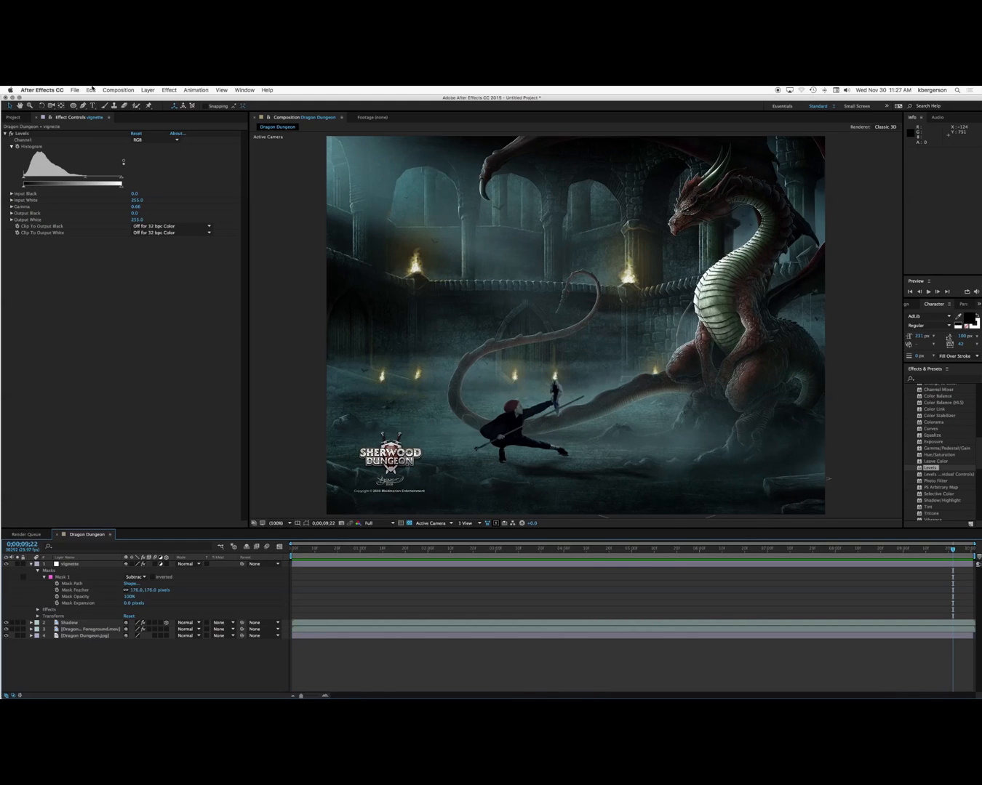
Add the Dragon Dungeon composition to the Render Queue
{"action": "left_click", "coordinate": [76, 91]}
{"action": "mouse_move", "coordinate": [92, 203]}
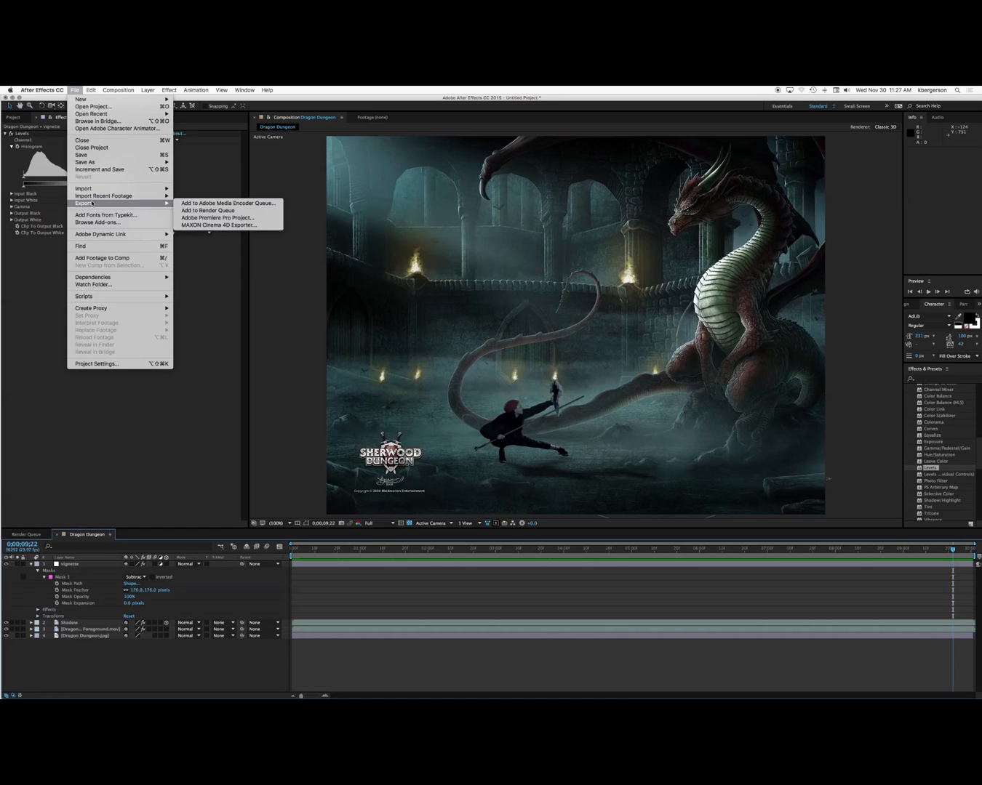
{"action": "left_click", "coordinate": [202, 212]}
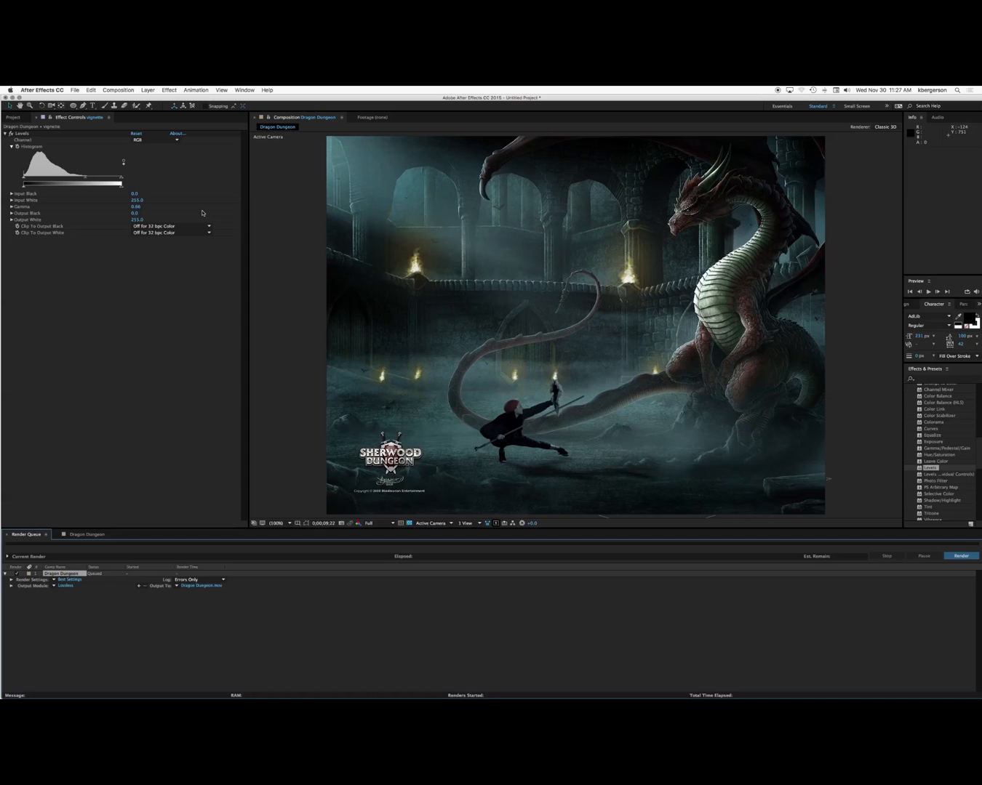
Set the render output to a QuickTime movie named YourNameGS in the GS Tutorial folder on the Desktop
{"action": "left_click", "coordinate": [198, 587]}
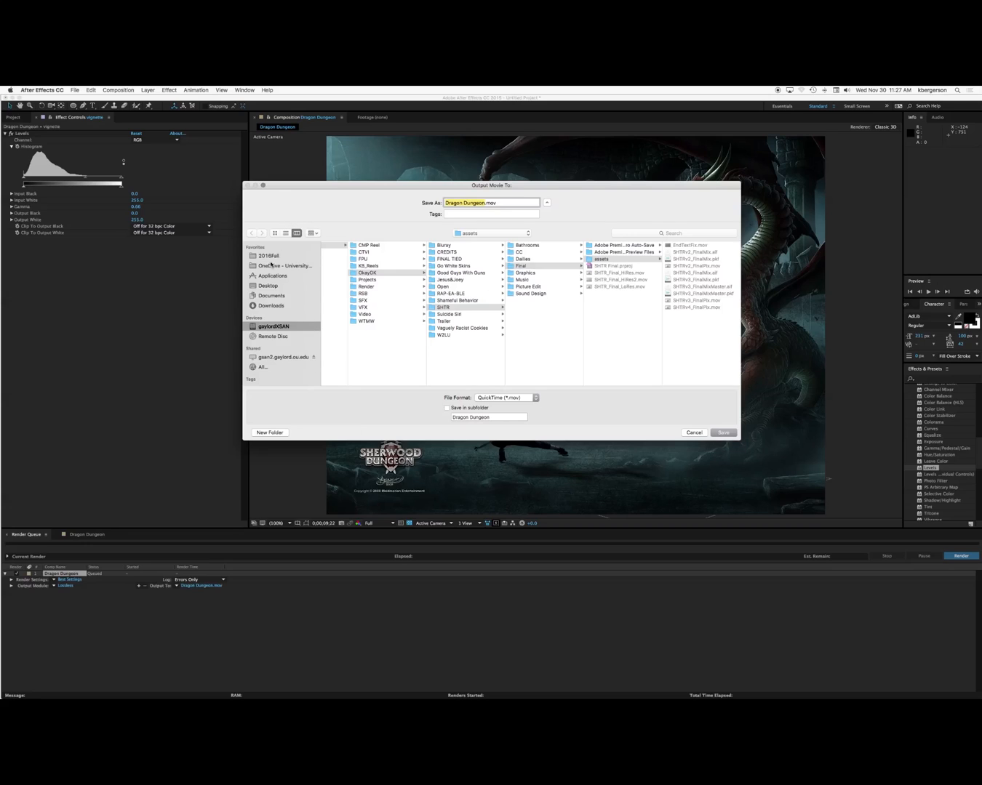
{"action": "left_click", "coordinate": [270, 285]}
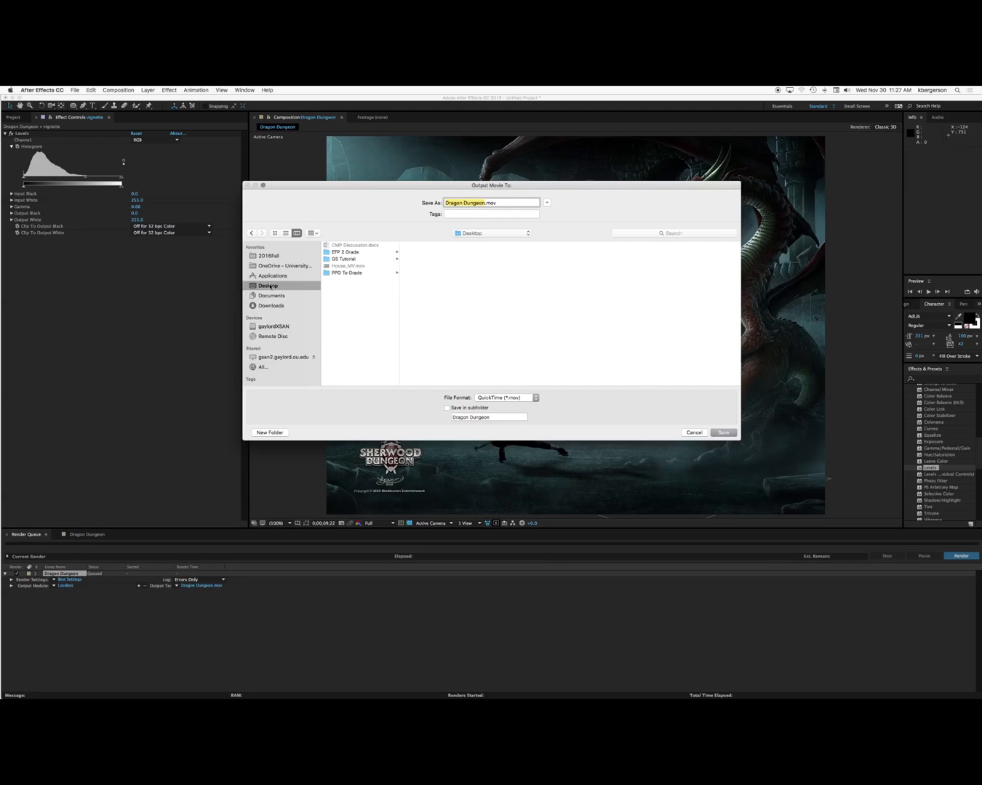
{"action": "left_click", "coordinate": [344, 259]}
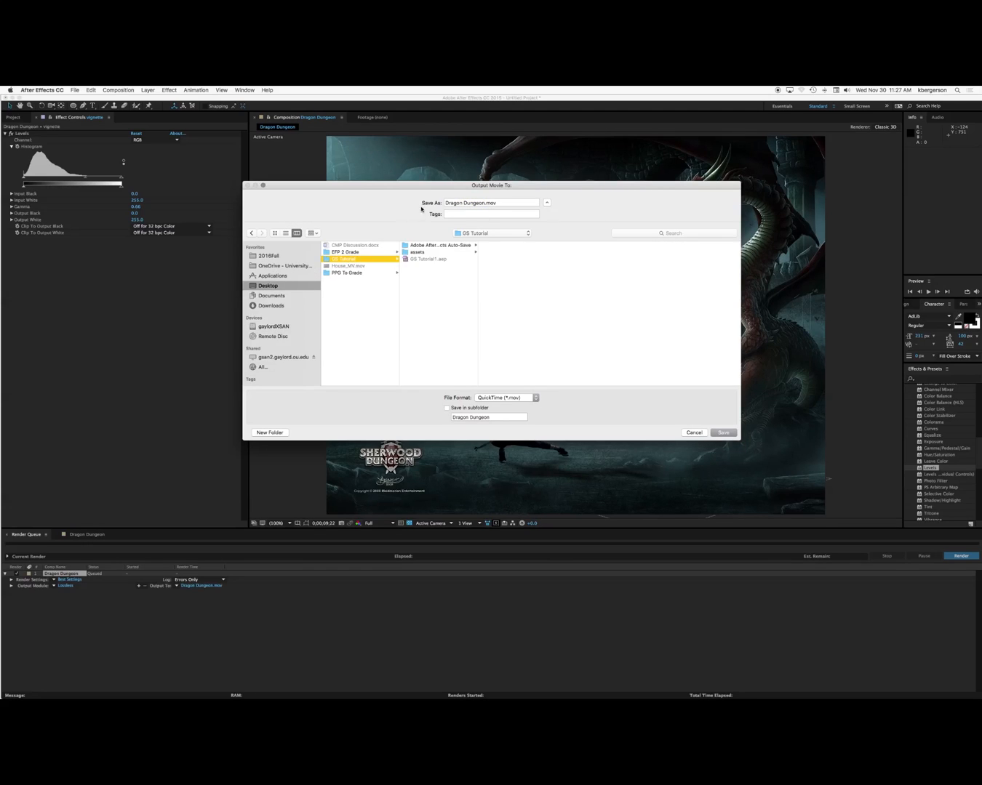
{"action": "left_click", "coordinate": [463, 203]}
{"action": "left_click_drag", "start_coordinate": [485, 203], "coordinate": [428, 207]}
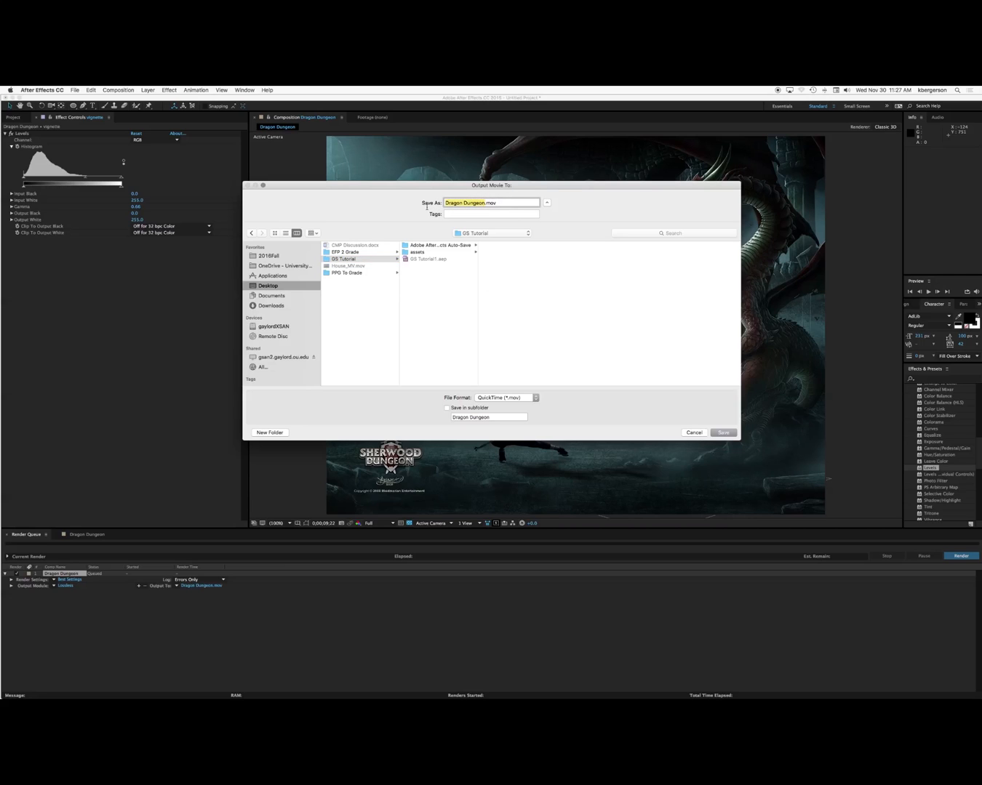
{"action": "type", "text": "YourLa"}
{"action": "key", "text": "BackSpace"}
{"action": "key", "text": "BackSpace"}
{"action": "key", "text": "BackSpace"}
{"action": "key", "text": "BackSpace"}
{"action": "key", "text": "BackSpace"}
{"action": "type", "text": "ourNameGS"}
{"action": "left_click", "coordinate": [723, 432]}
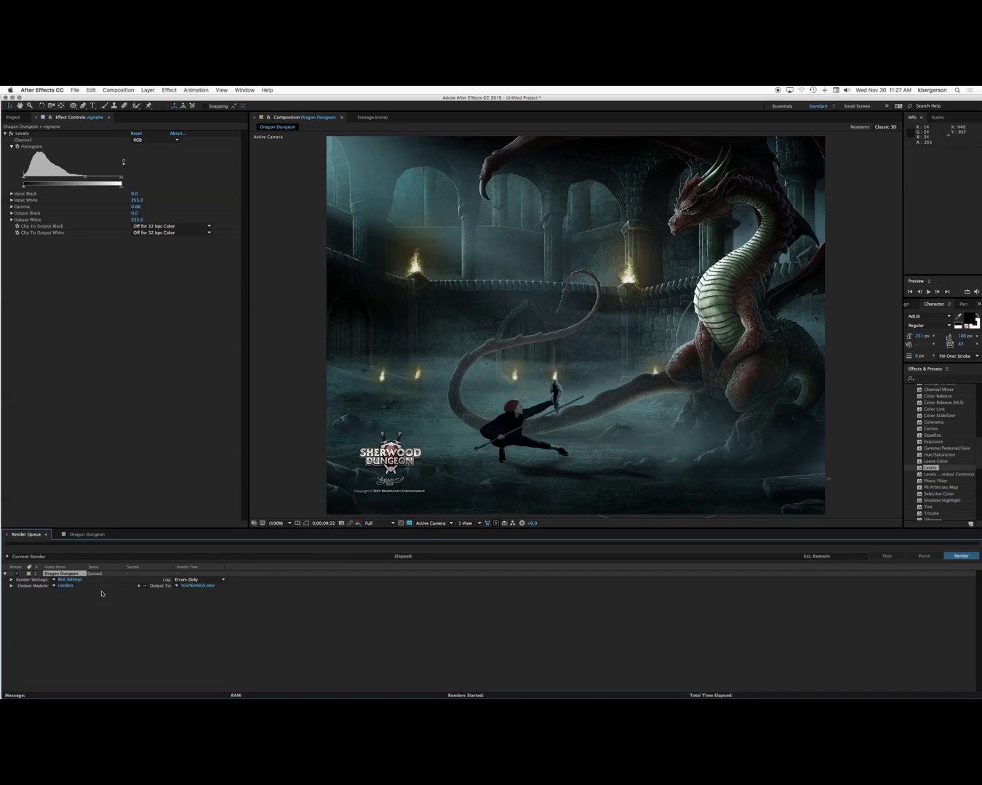
Change the output module's video codec to H.264 and start the render
{"action": "left_click", "coordinate": [64, 586]}
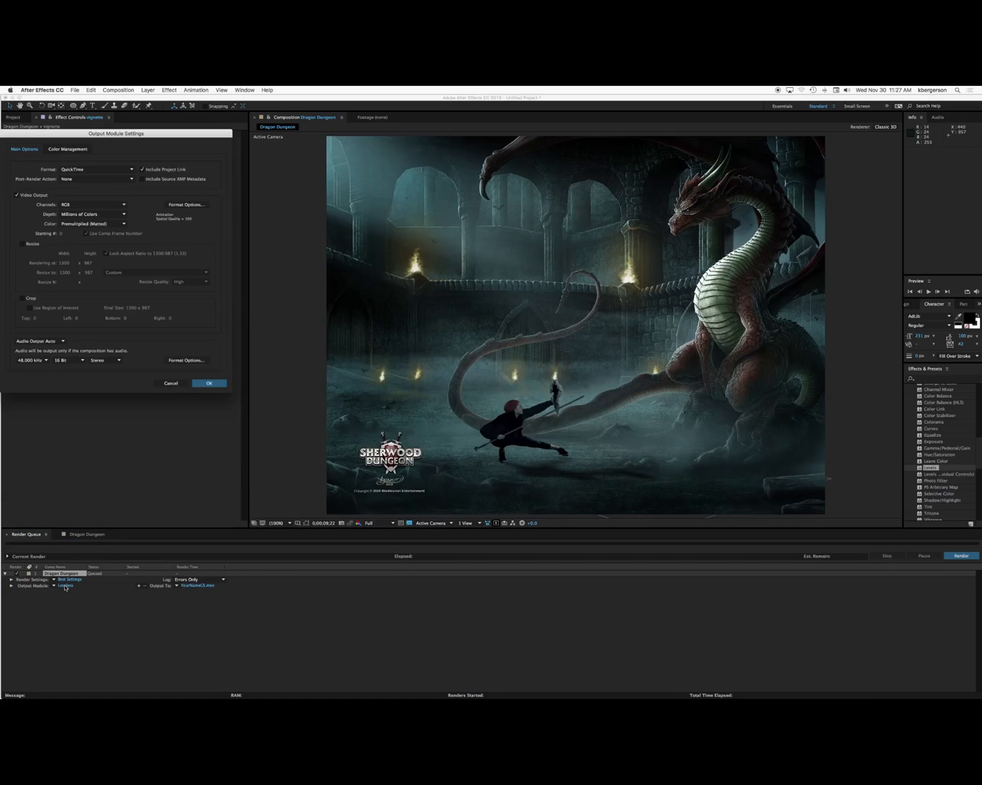
{"action": "left_click_drag", "start_coordinate": [125, 138], "coordinate": [390, 166]}
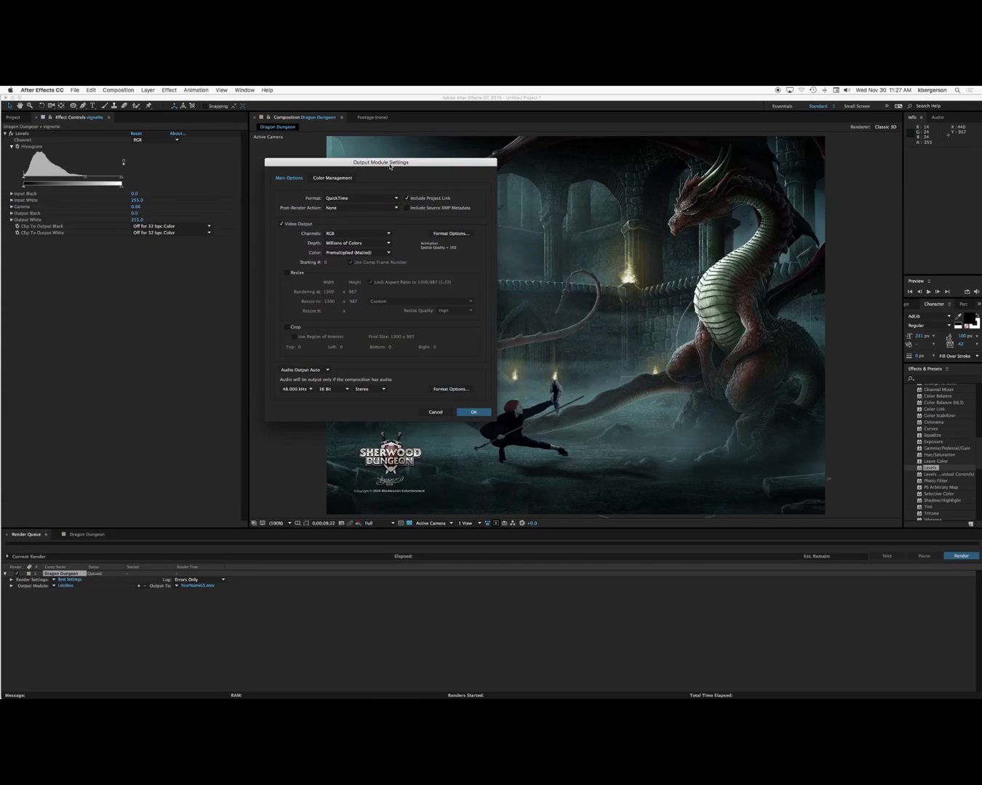
{"action": "left_click", "coordinate": [442, 236]}
{"action": "left_click", "coordinate": [316, 179]}
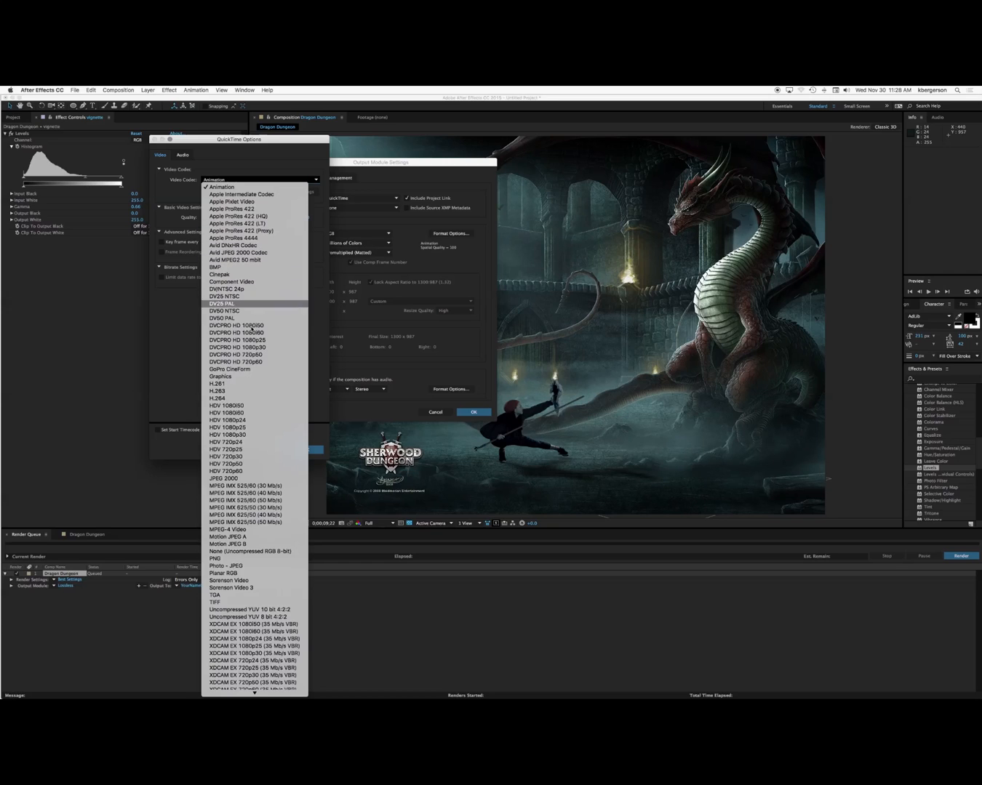
{"action": "left_click", "coordinate": [240, 400]}
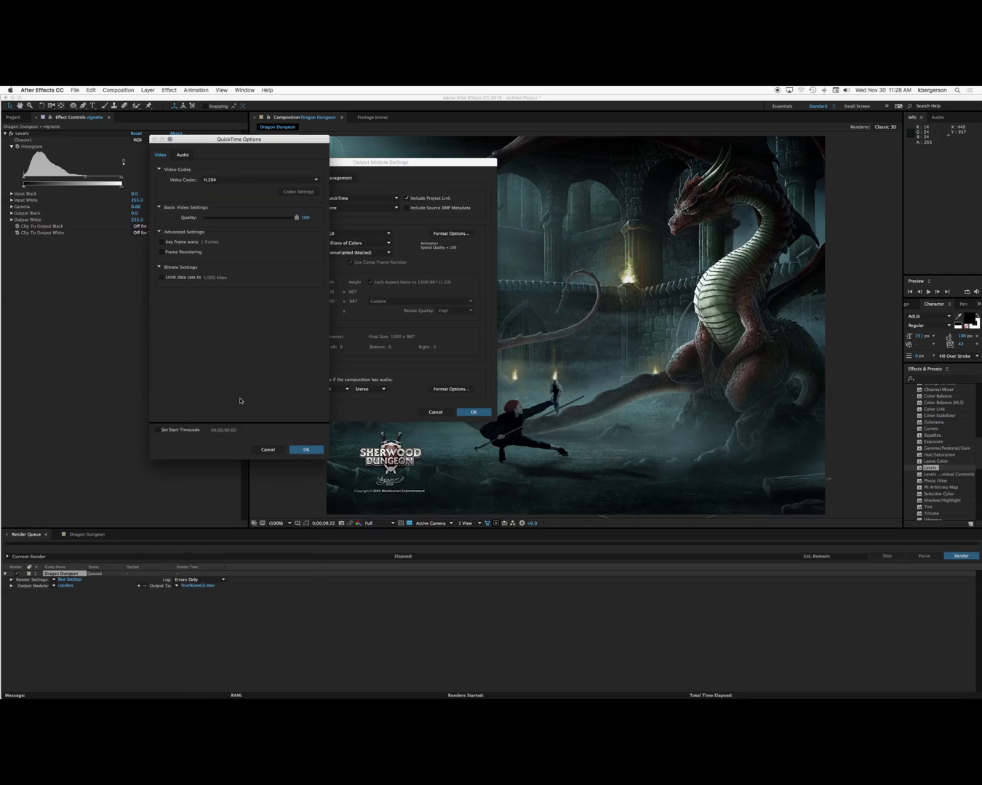
{"action": "left_click", "coordinate": [306, 450]}
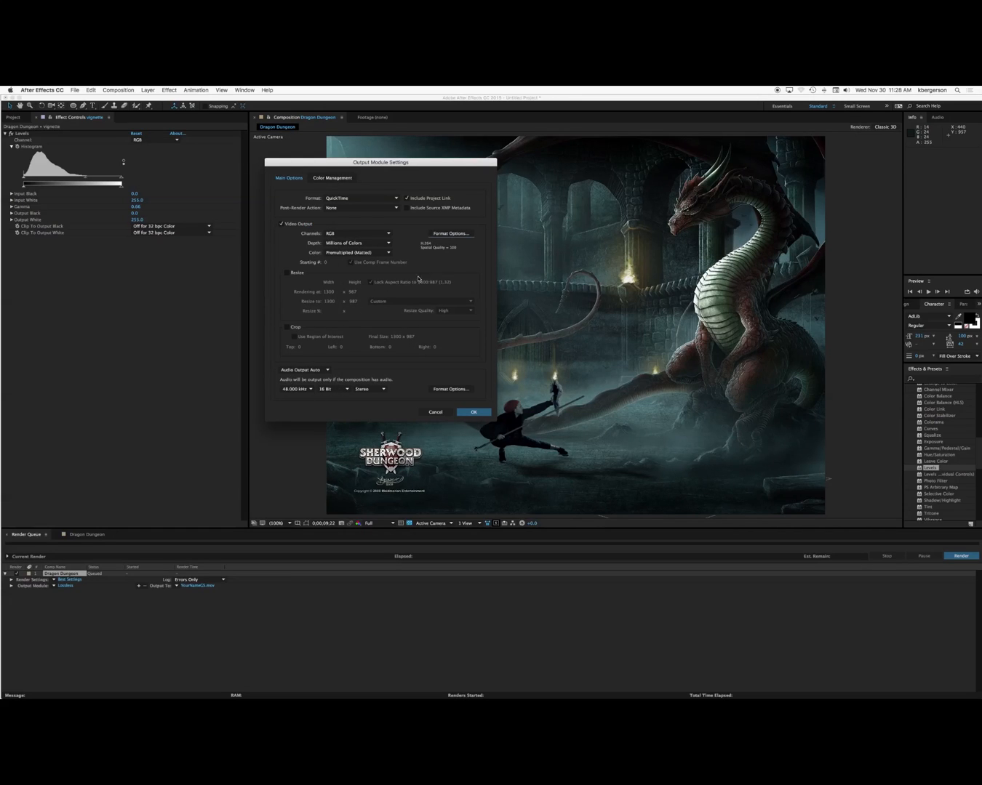
{"action": "left_click", "coordinate": [473, 412]}
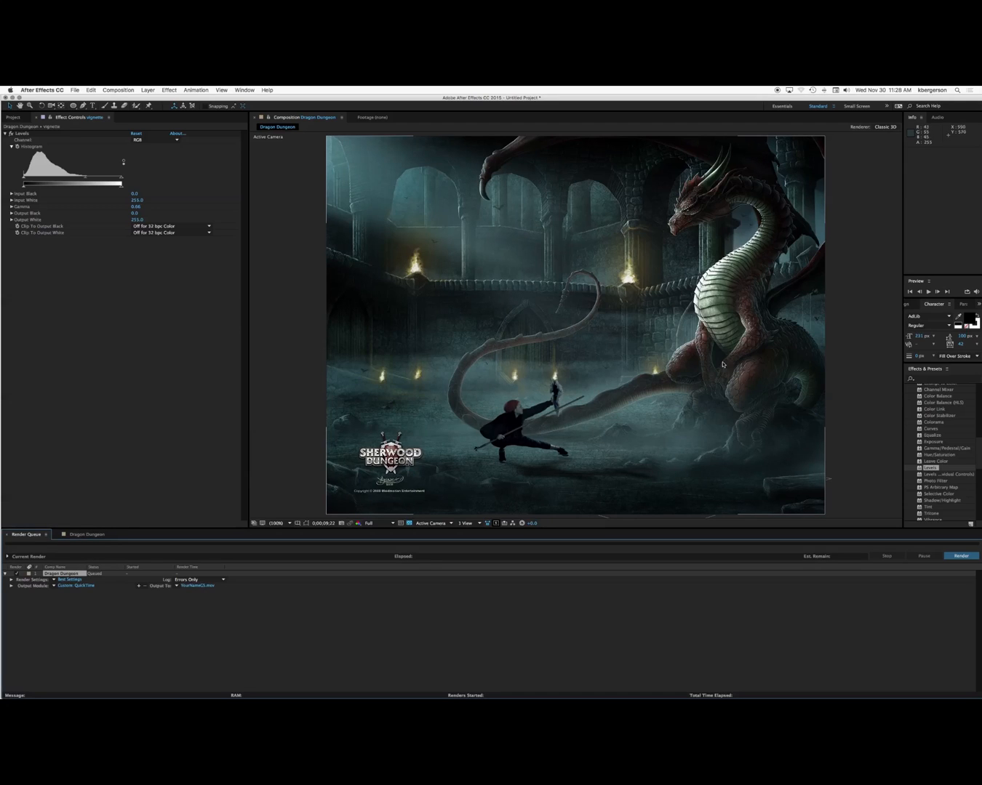
{"action": "left_click", "coordinate": [960, 557]}
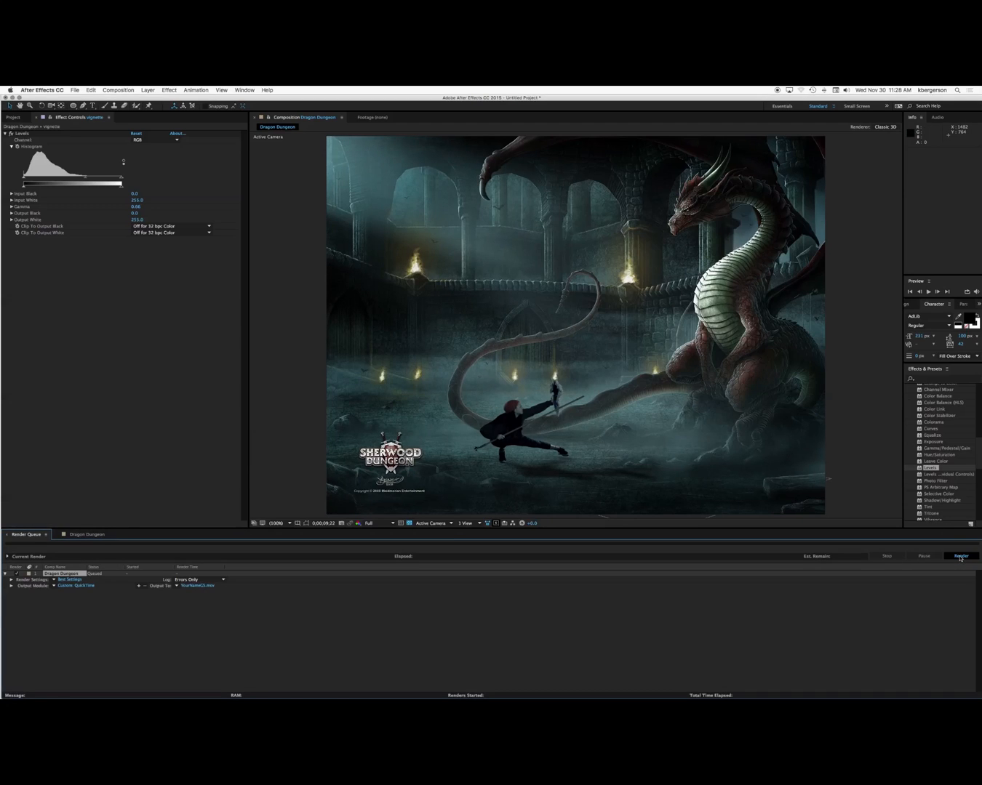